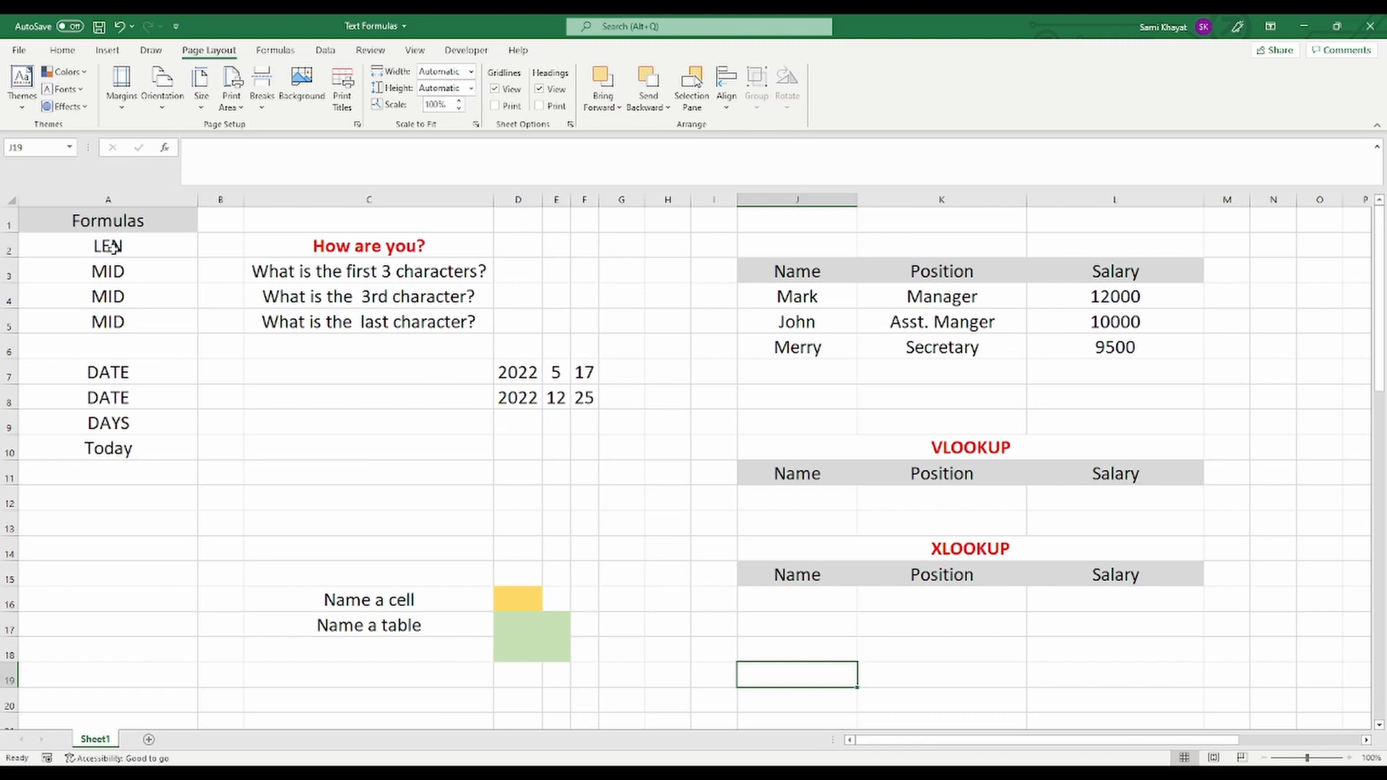
Enter =LEN(C2) in cell D2 to count the characters of the text in C2
{"action": "left_click", "coordinate": [524, 249]}
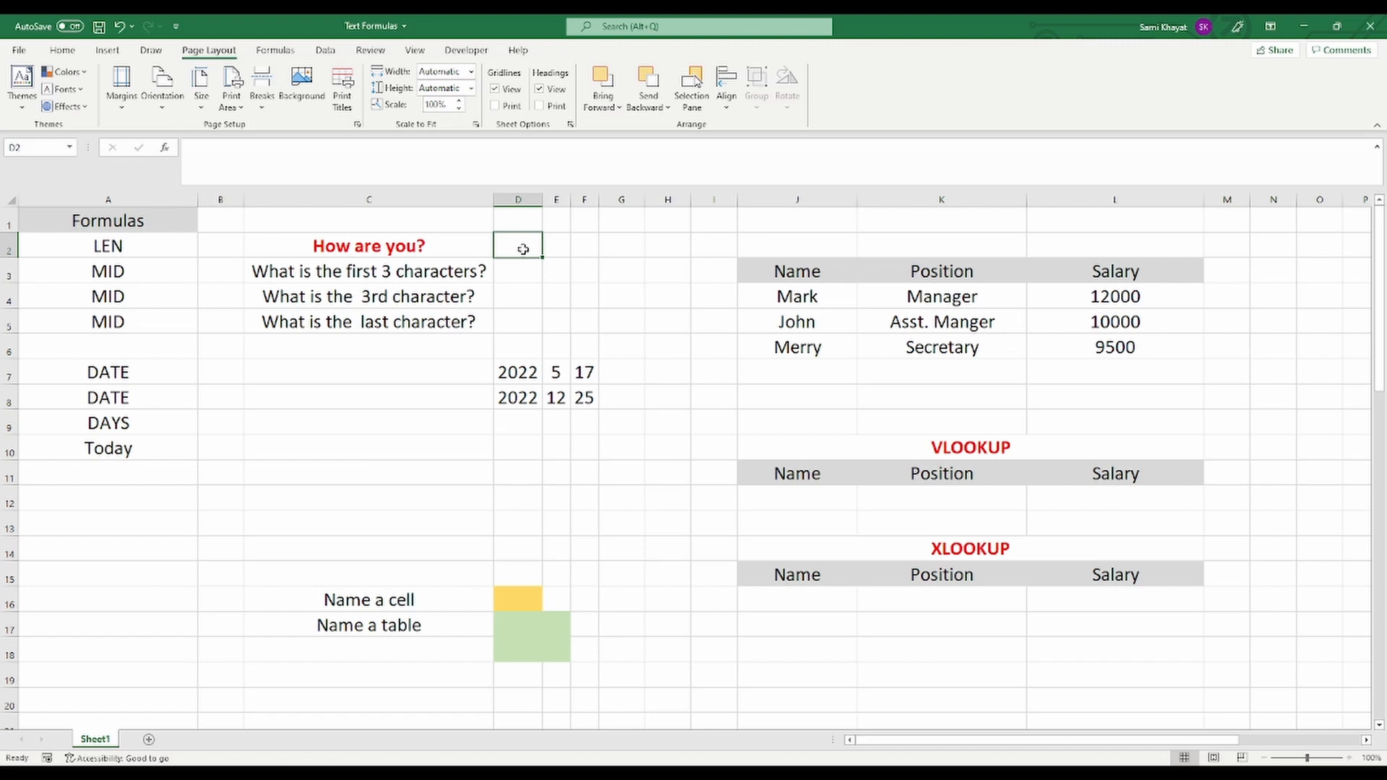
{"action": "type", "text": "="}
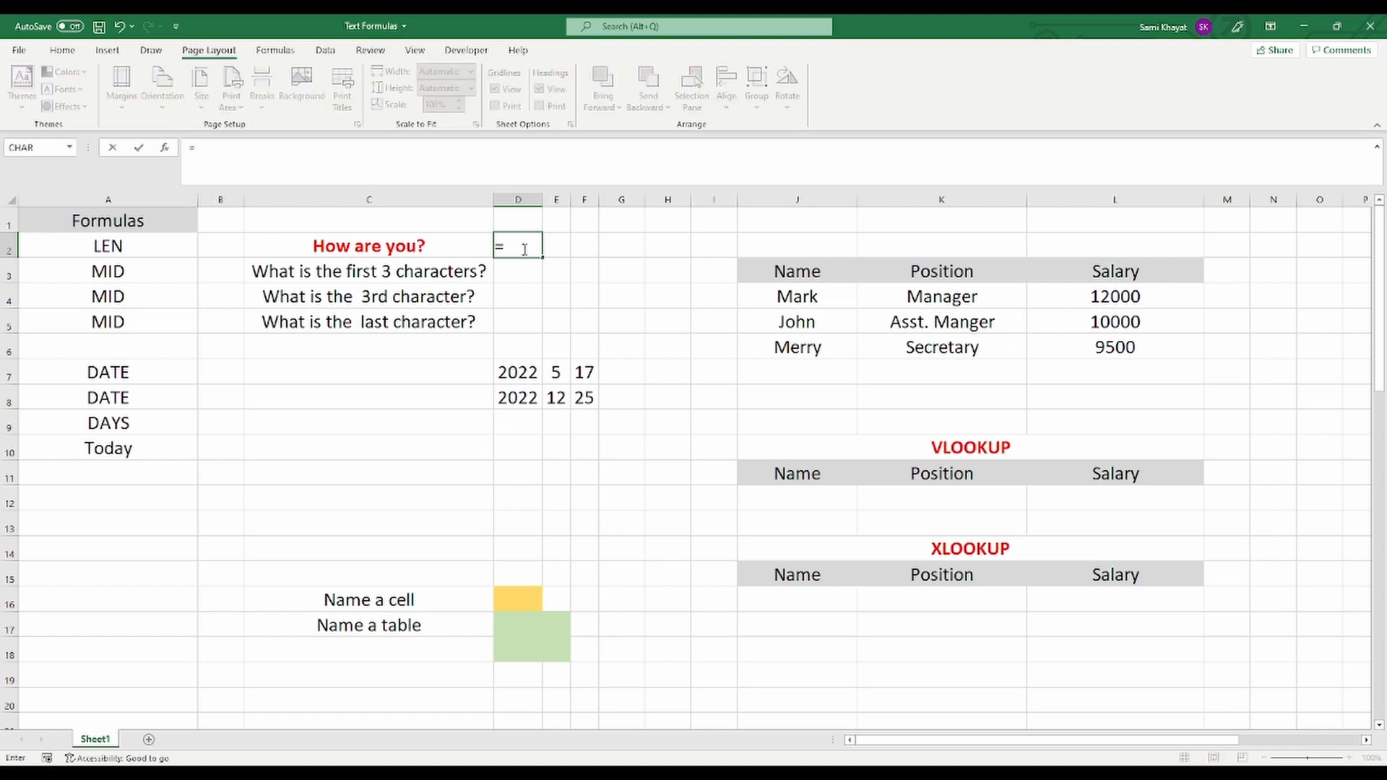
{"action": "type", "text": "len"}
{"action": "key", "text": "Tab"}
{"action": "left_click", "coordinate": [378, 249]}
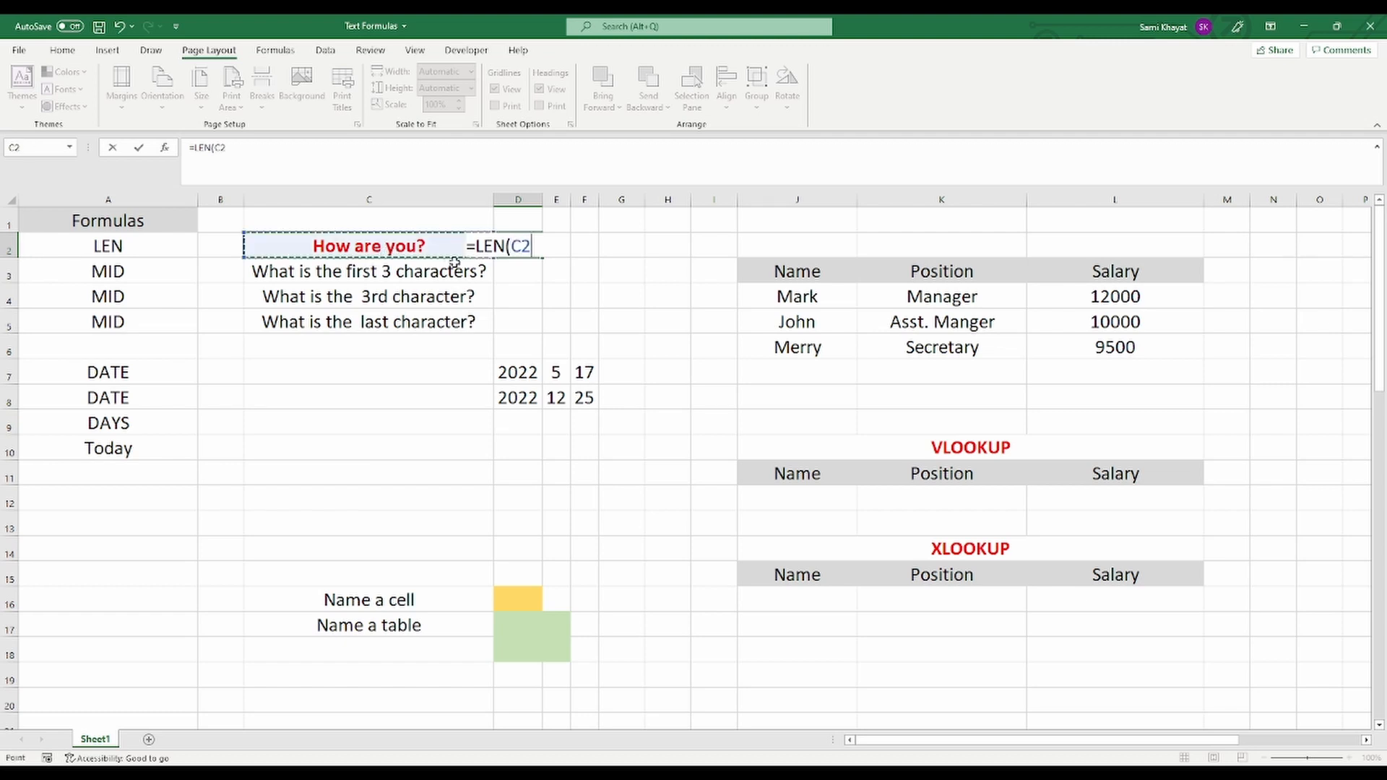
{"action": "type", "text": ")"}
{"action": "key", "text": "Return"}
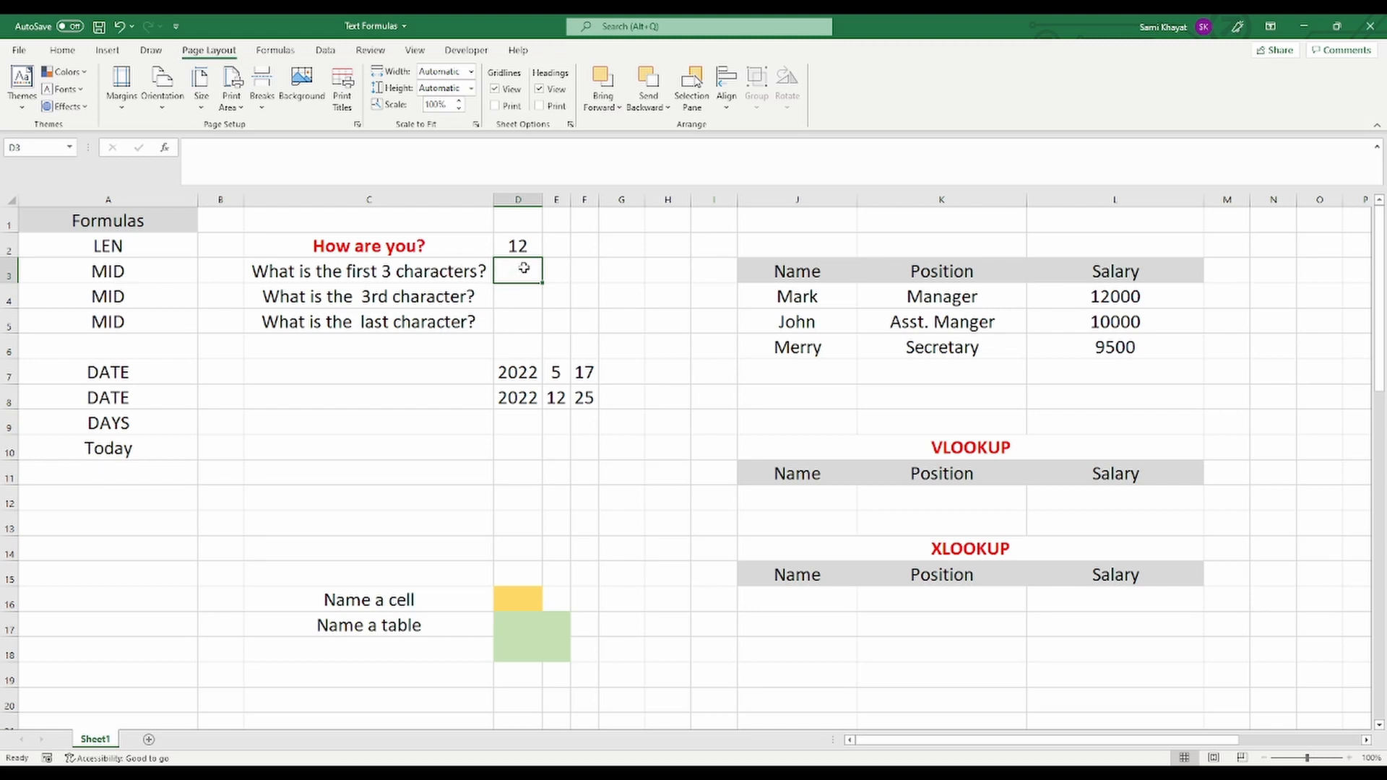
Enter =MID(C2,1,3) in cell D3 to extract the first three characters of the text in C2
{"action": "type", "text": "="}
{"action": "type", "text": "mi"}
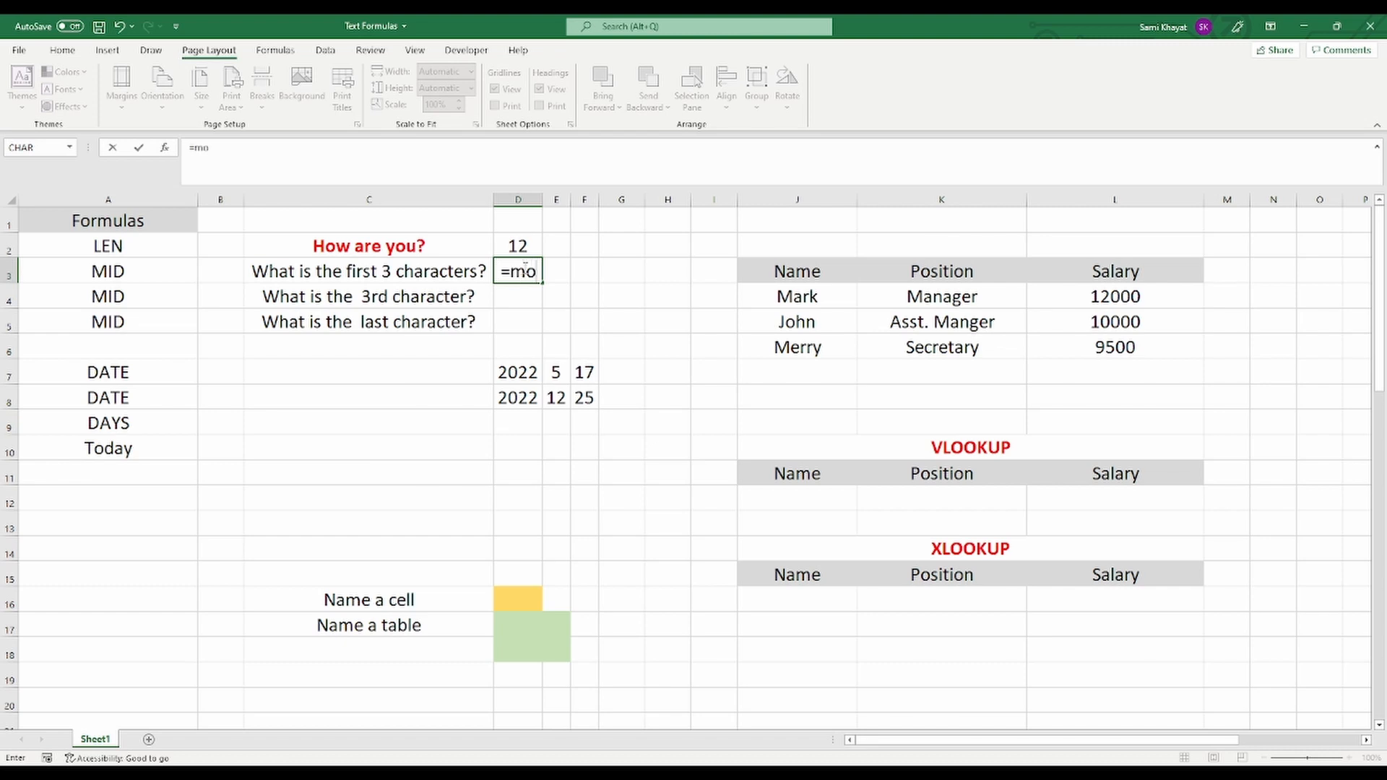
{"action": "type", "text": "d"}
{"action": "key", "text": "Tab"}
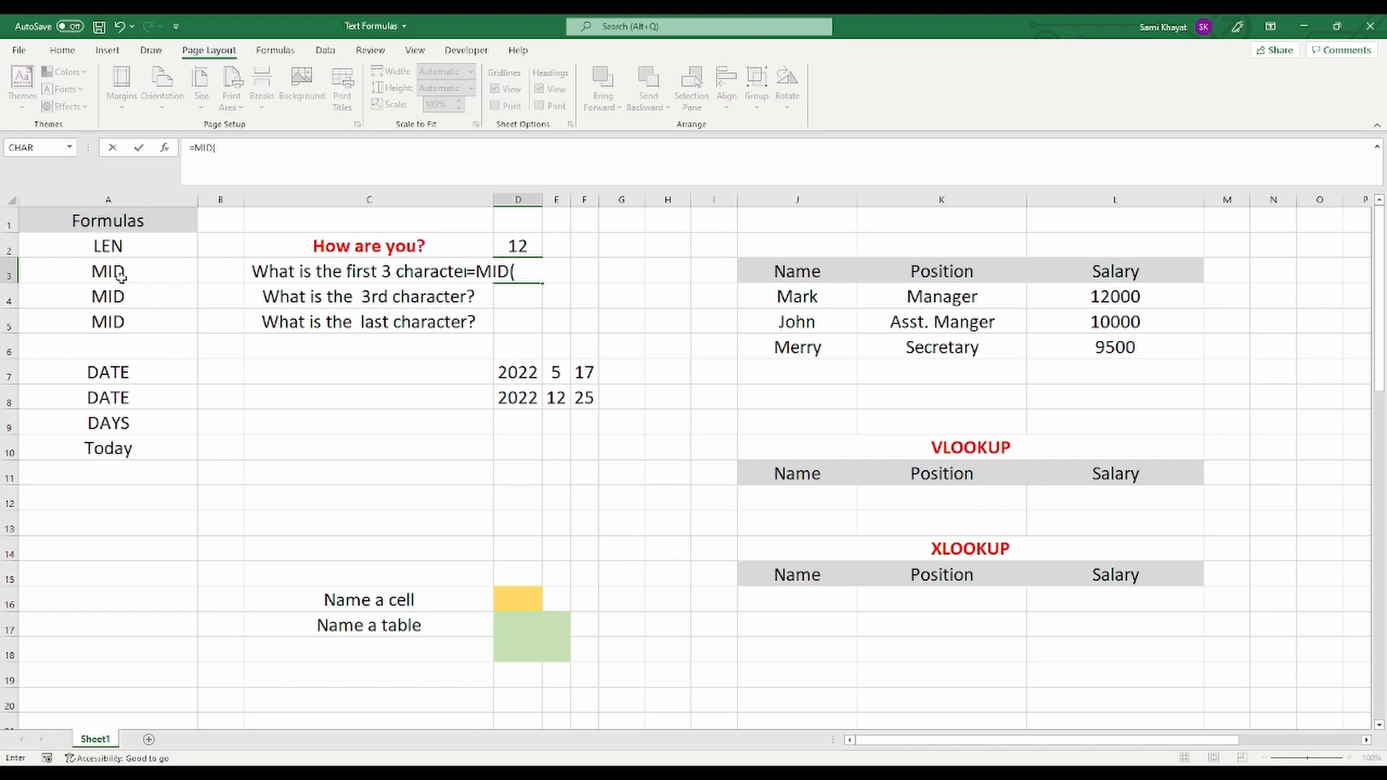
{"action": "left_click", "coordinate": [352, 247]}
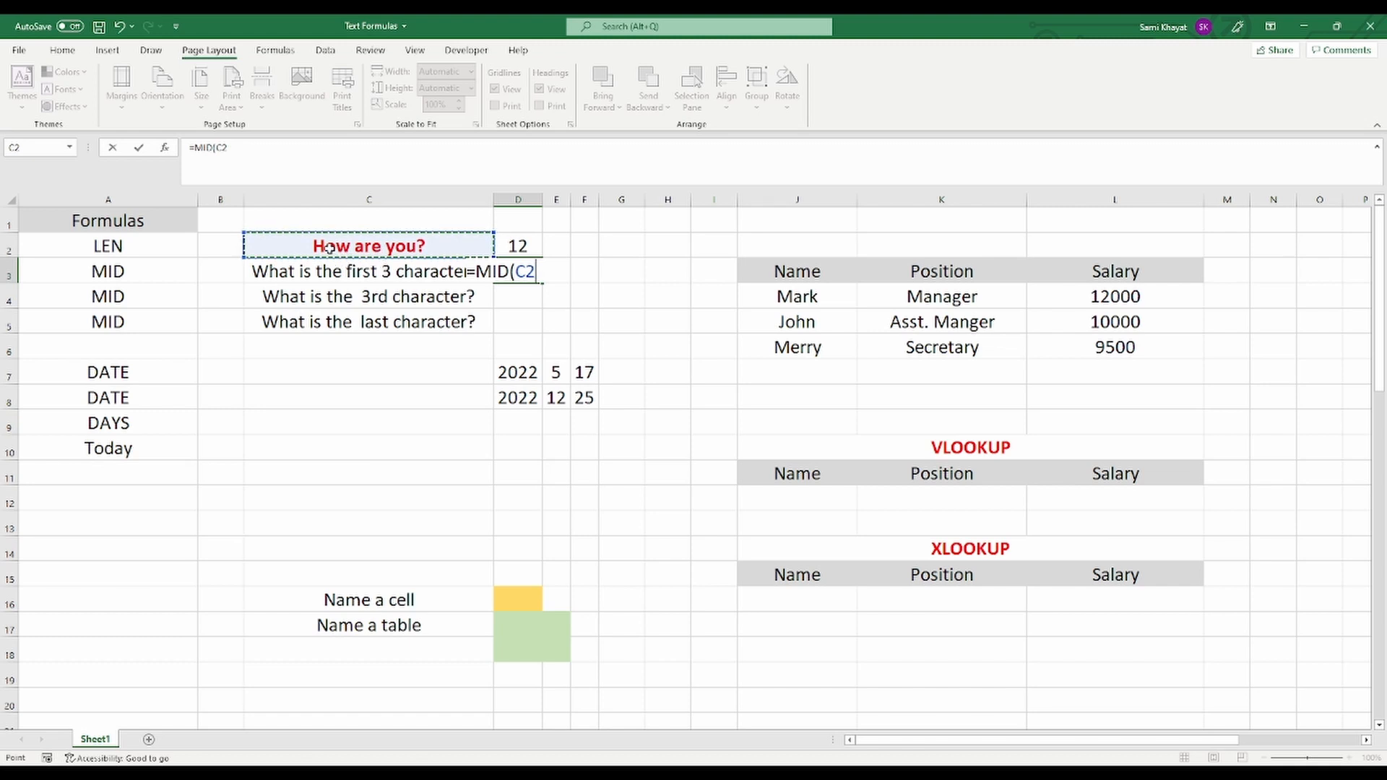
{"action": "type", "text": "1"}
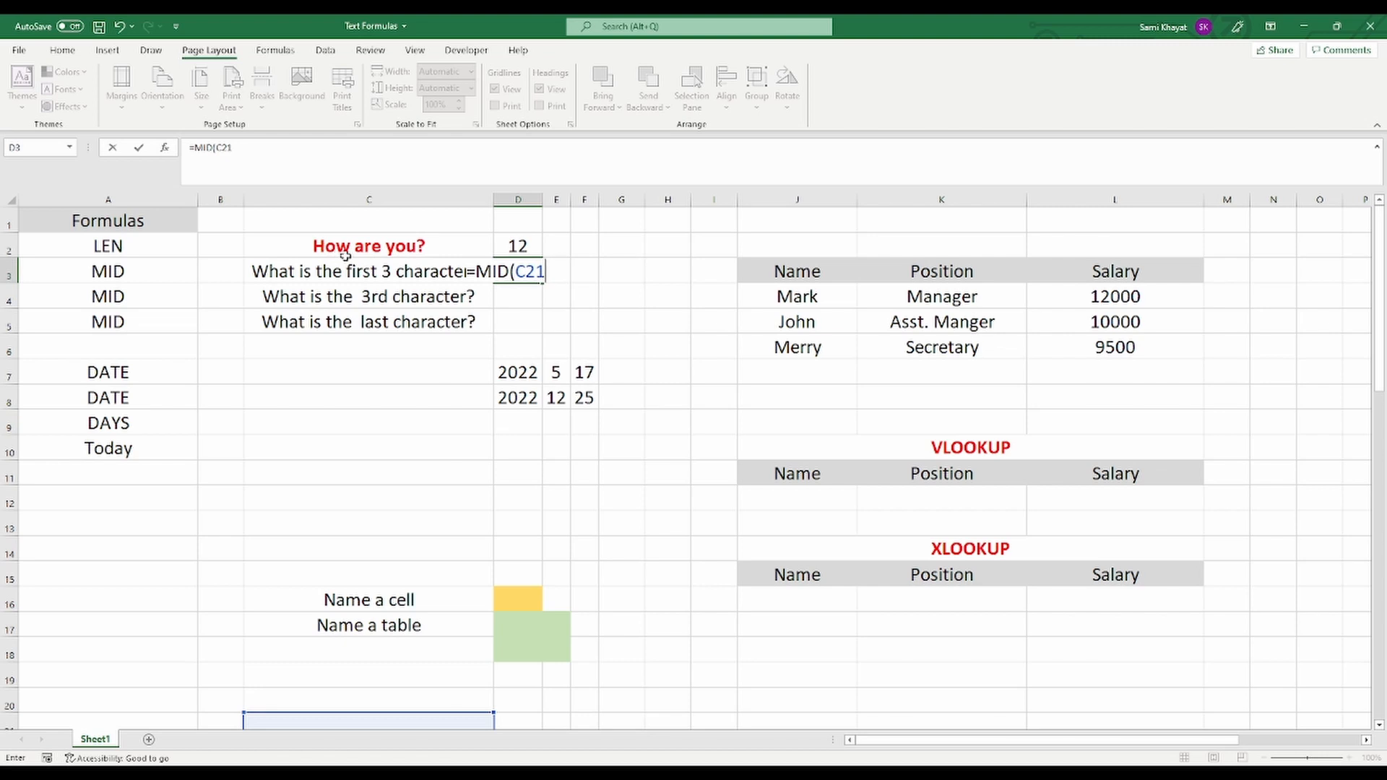
{"action": "key", "text": "BackSpace"}
{"action": "type", "text": ","}
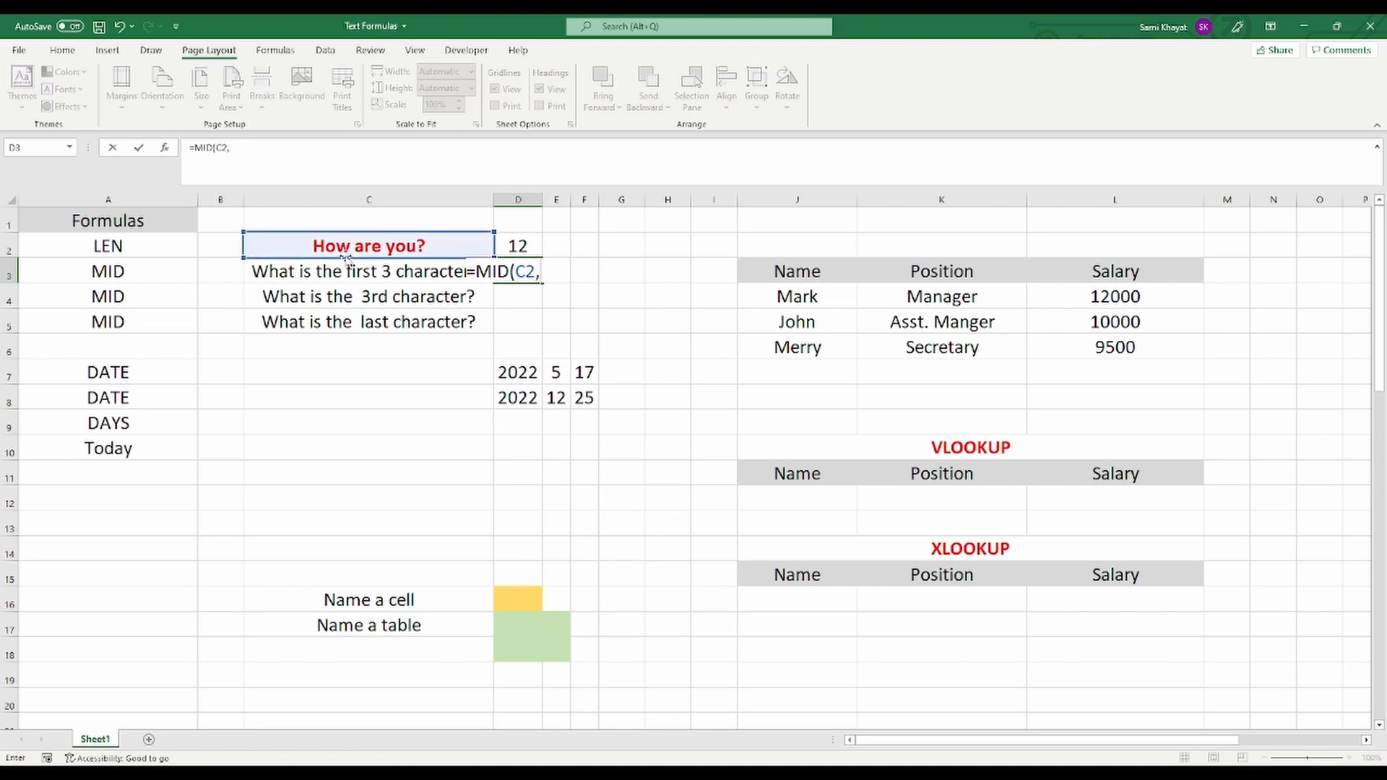
{"action": "type", "text": "1,"}
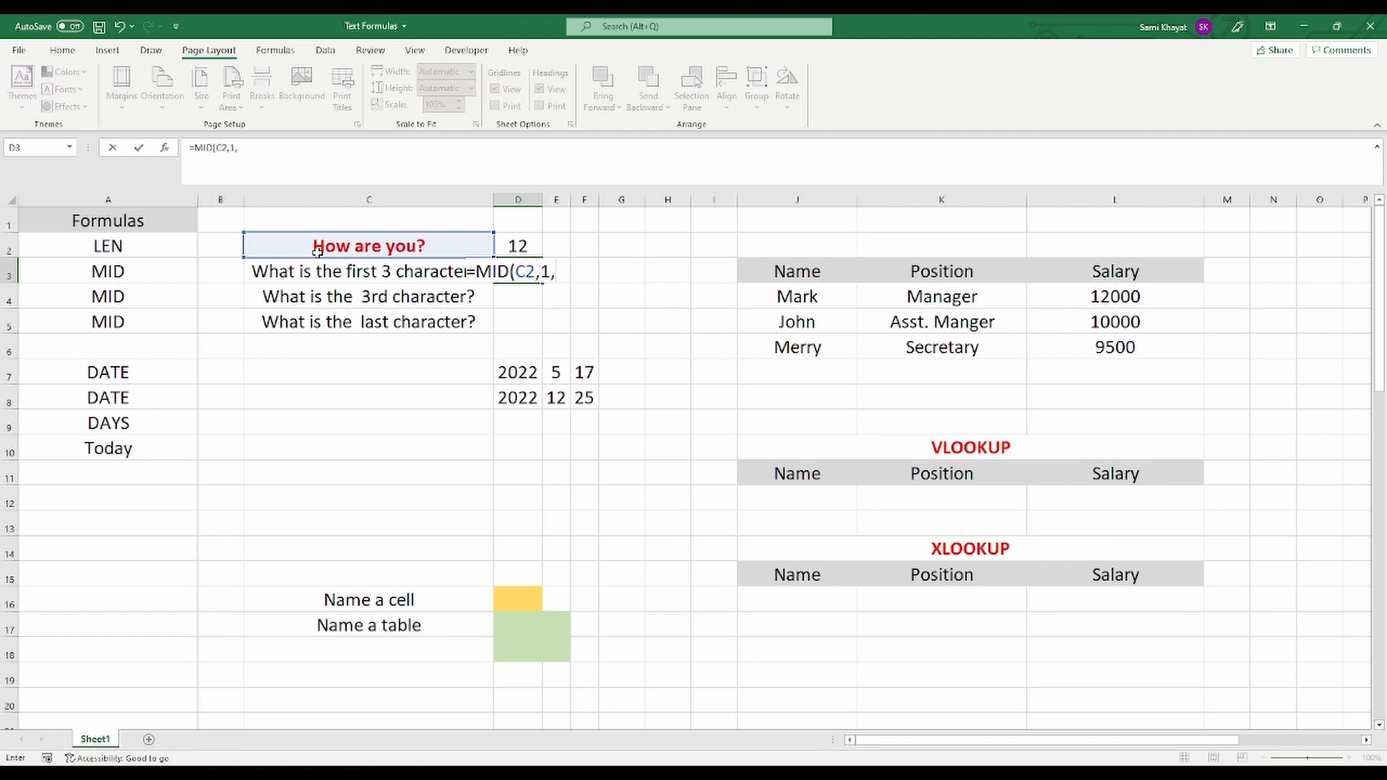
{"action": "type", "text": "3)"}
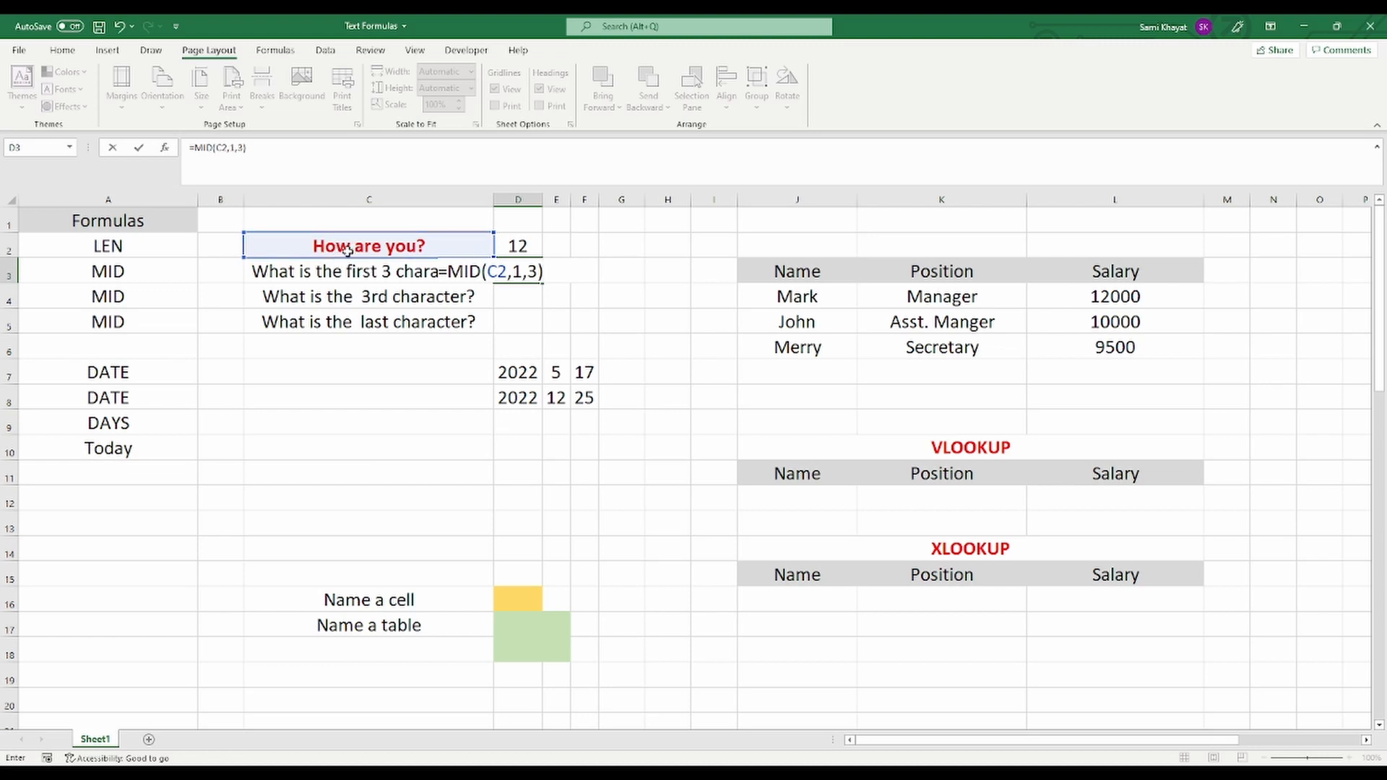
{"action": "key", "text": "Return"}
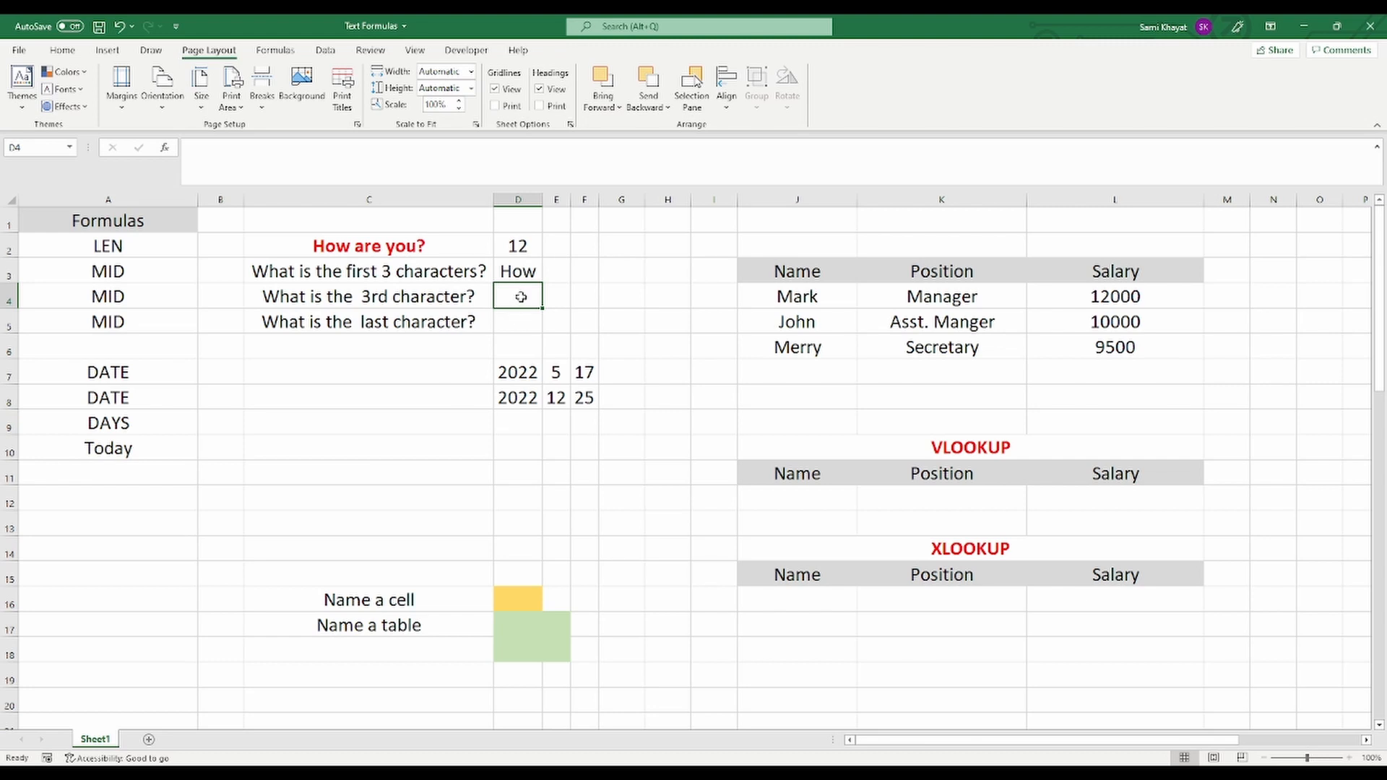
Enter =MID(C2,3,1) in cell D4 to extract the third character of the text in C2
{"action": "type", "text": "="}
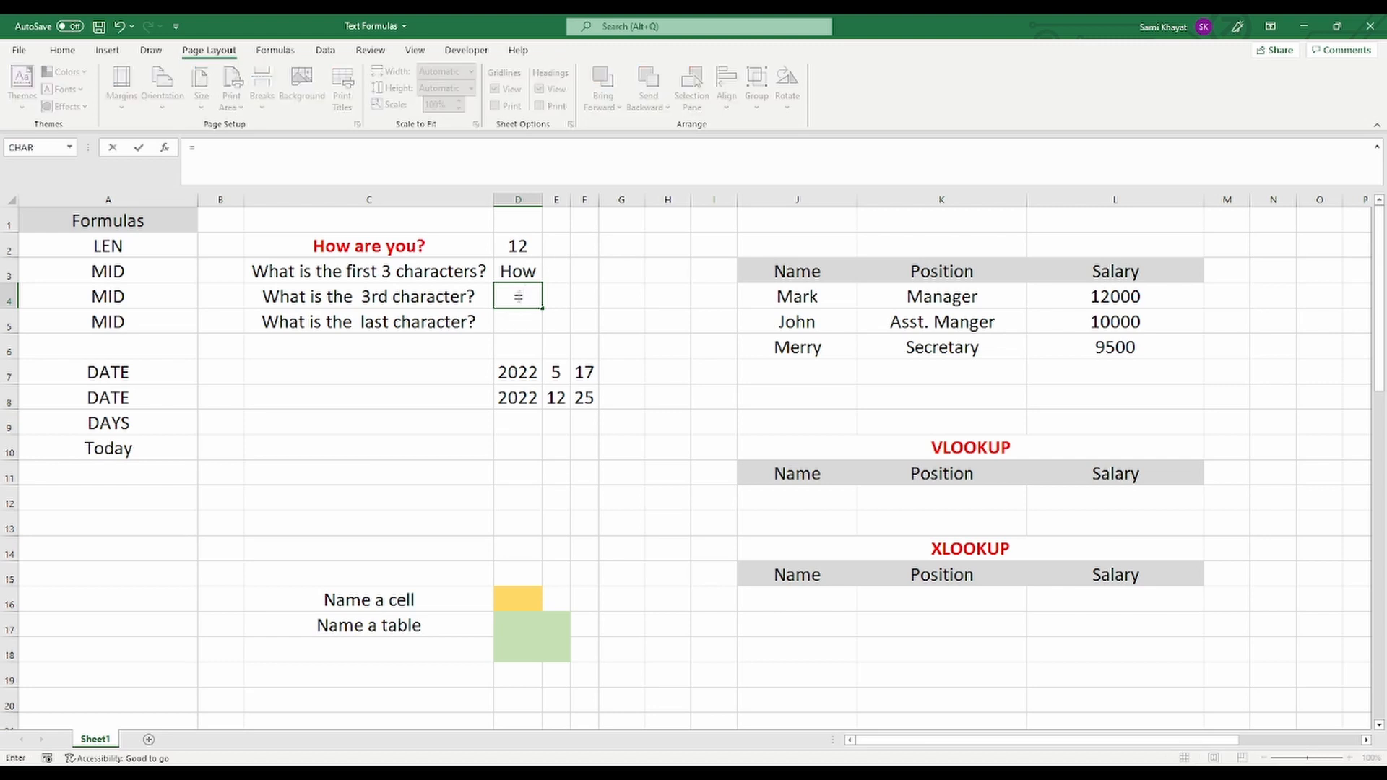
{"action": "type", "text": "mid"}
{"action": "key", "text": "Tab"}
{"action": "left_click", "coordinate": [401, 246]}
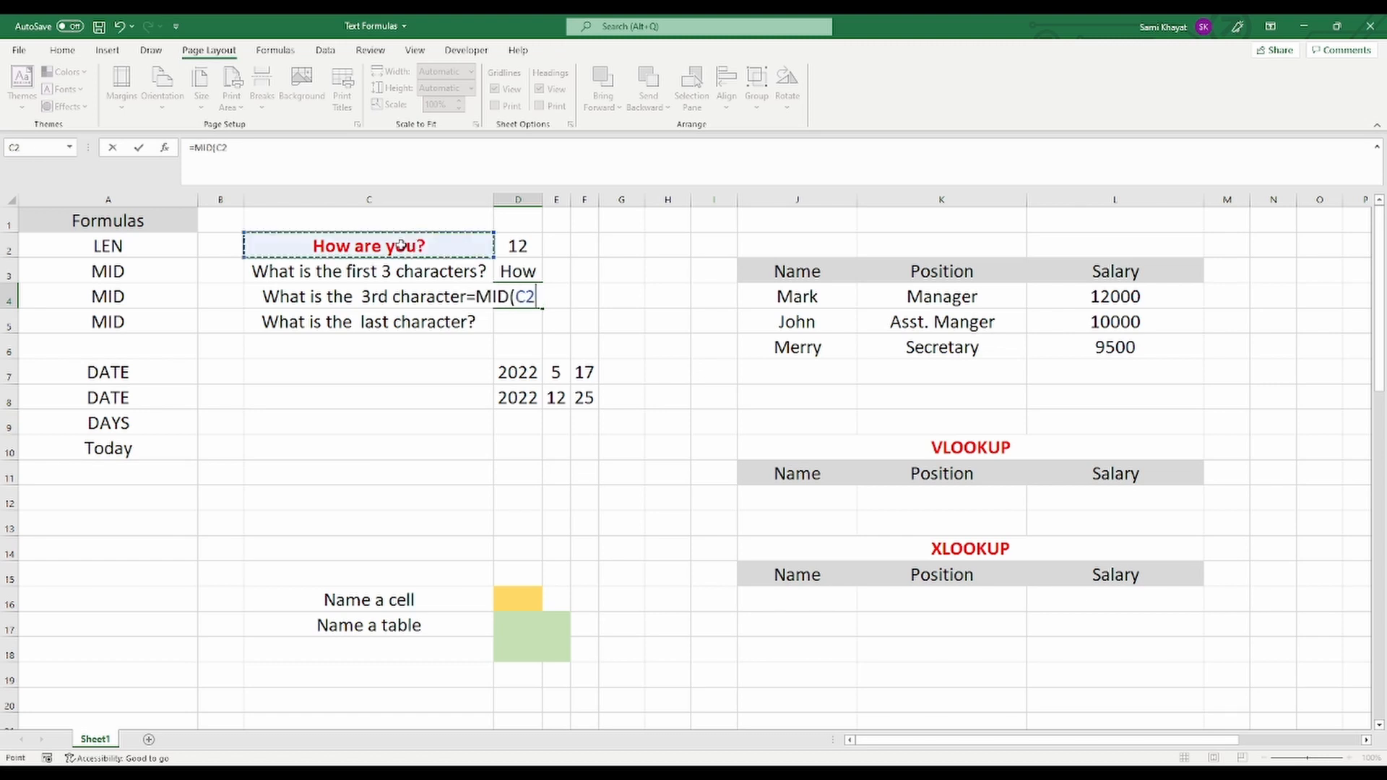
{"action": "type", "text": ",3,1"}
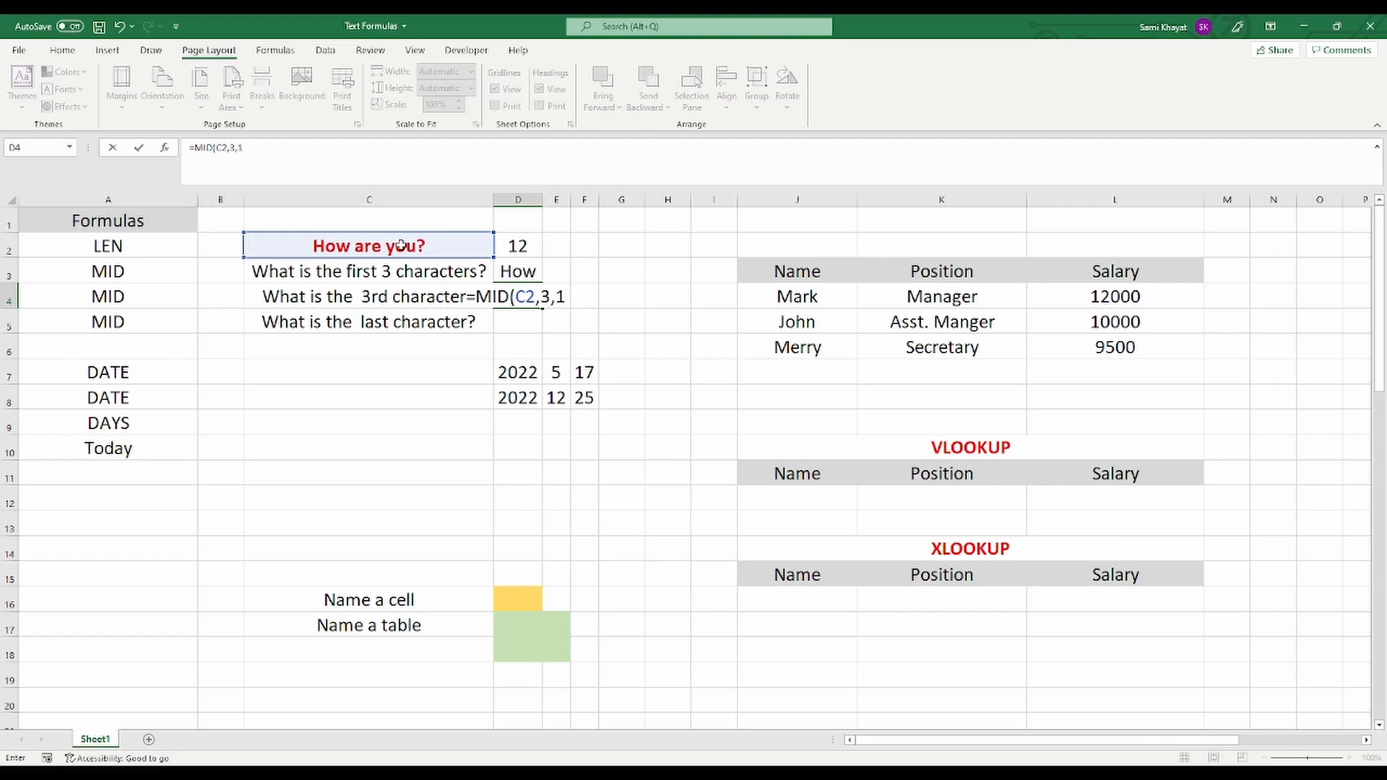
{"action": "type", "text": ")"}
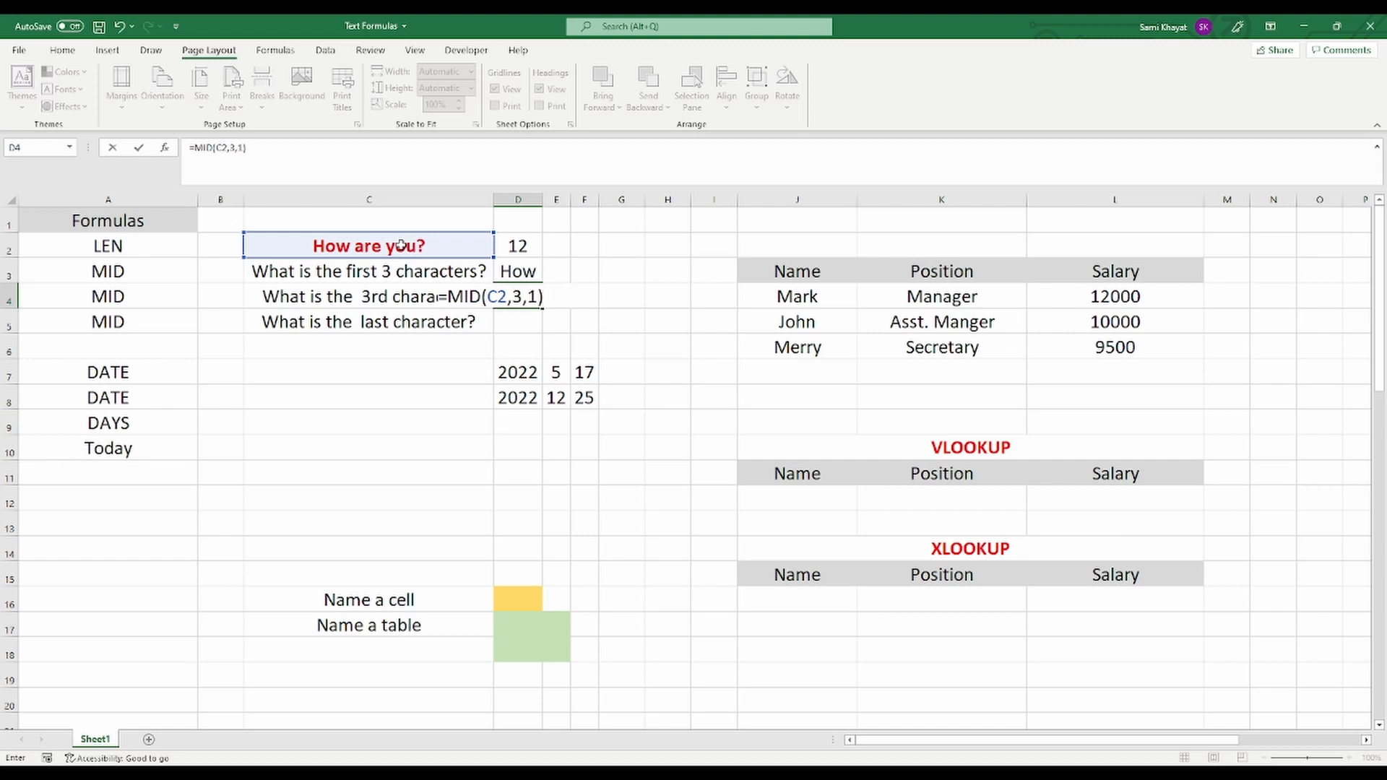
{"action": "key", "text": "Return"}
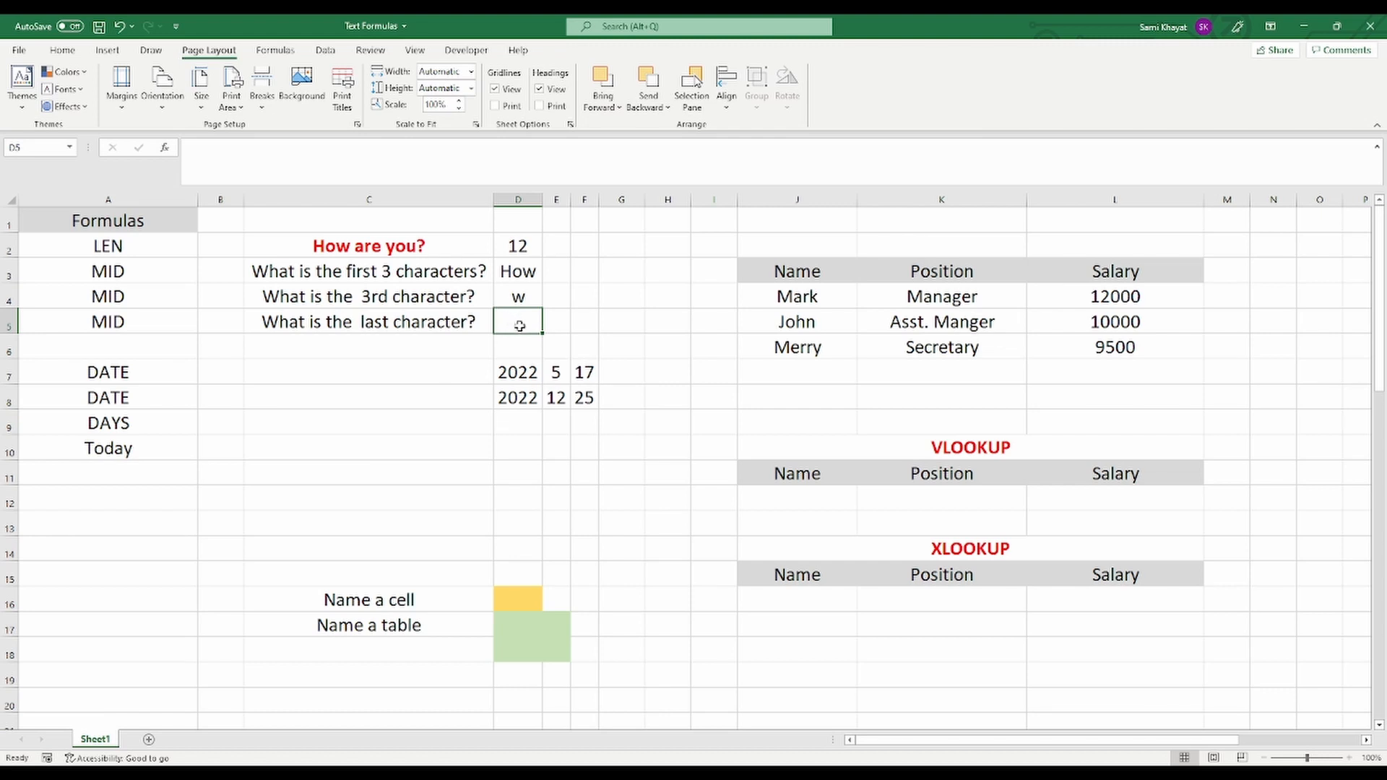
Enter =MID(C2,LEN(C2),1) in cell D5 to extract the last character of the text in C2
{"action": "type", "text": "="}
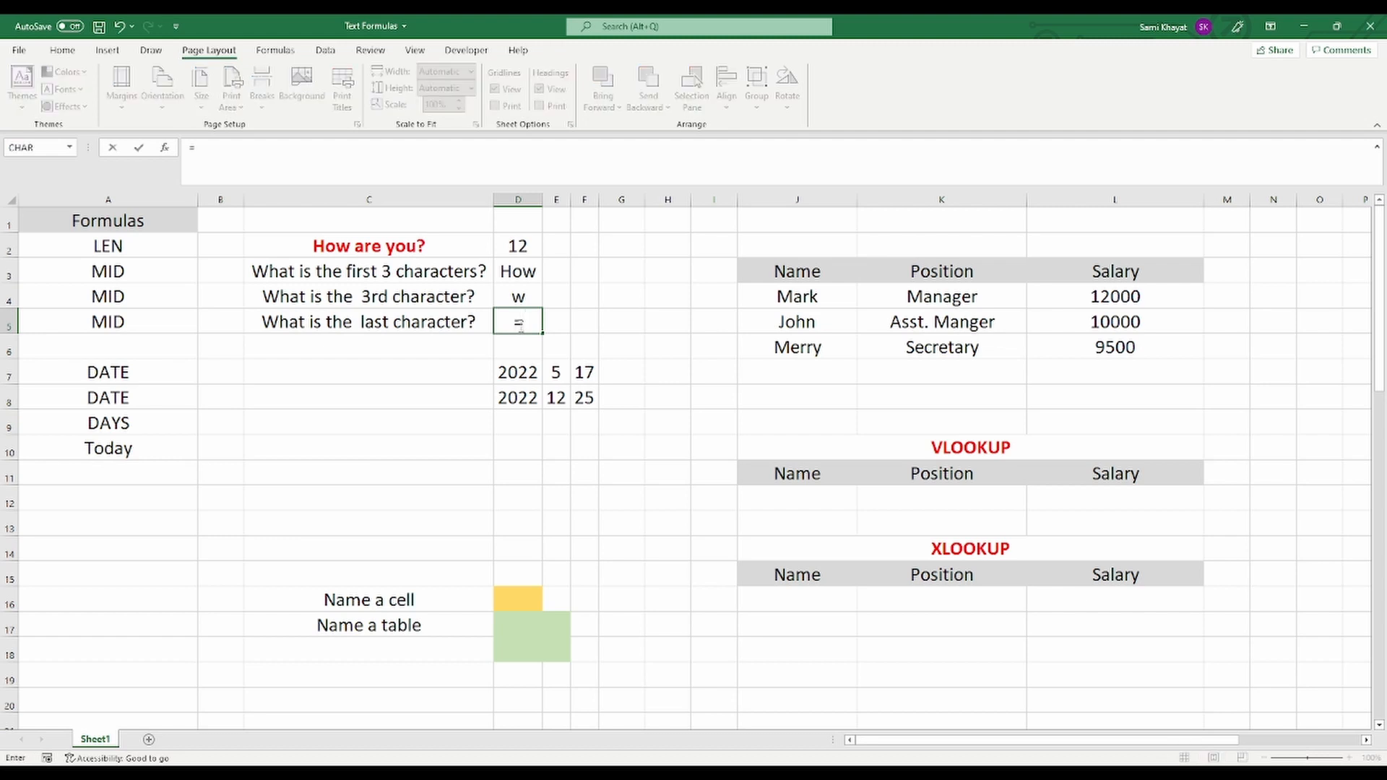
{"action": "type", "text": "mid"}
{"action": "key", "text": "Tab"}
{"action": "left_click", "coordinate": [373, 248]}
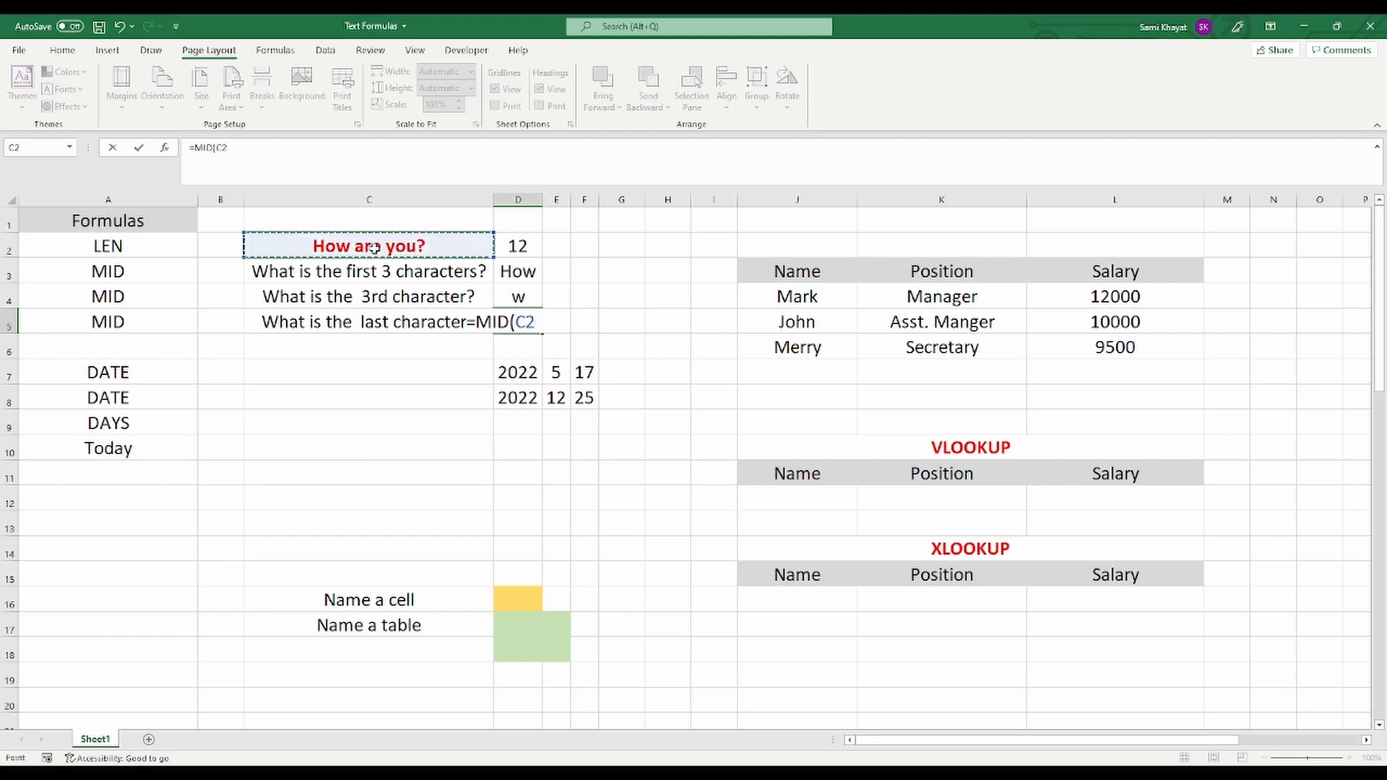
{"action": "type", "text": ","}
{"action": "type", "text": "en"}
{"action": "key", "text": "Tab"}
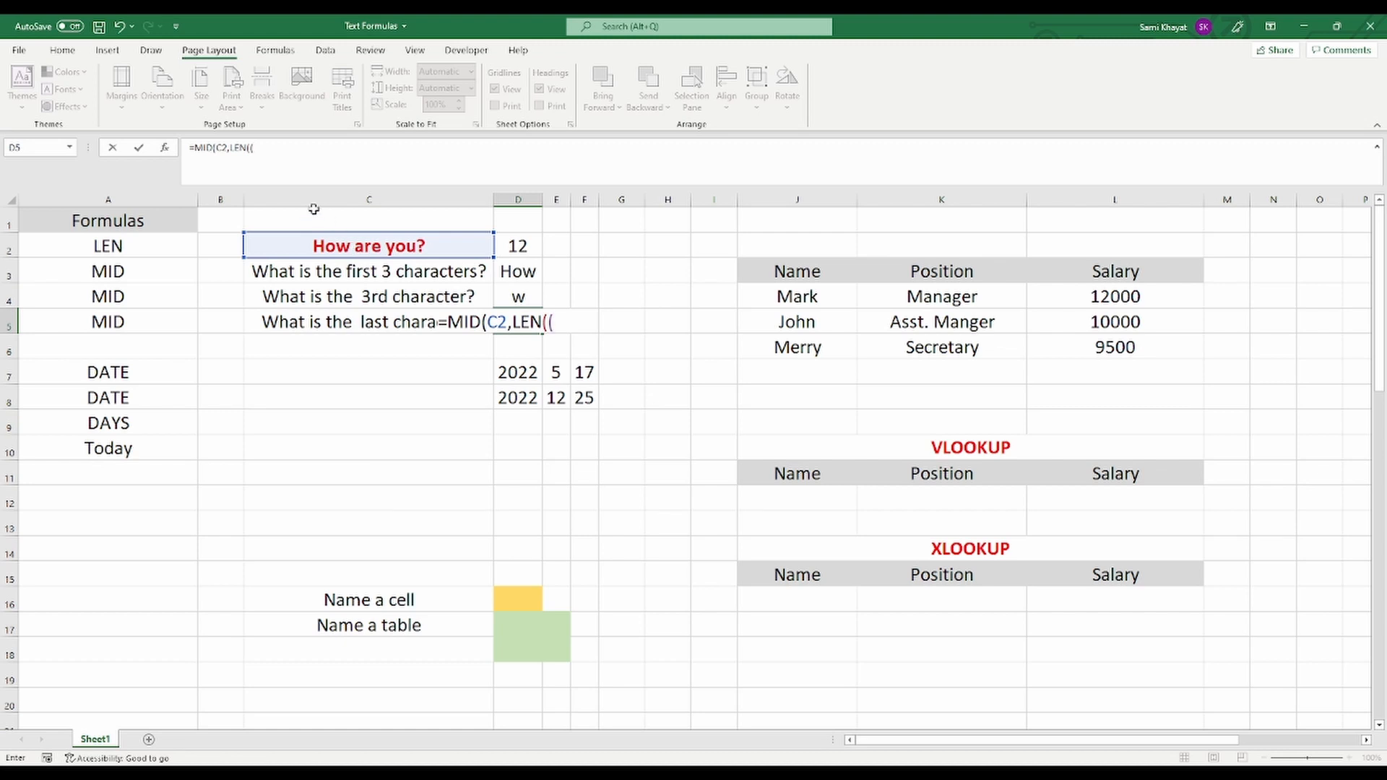
{"action": "key", "text": "BackSpace"}
{"action": "left_click", "coordinate": [413, 246]}
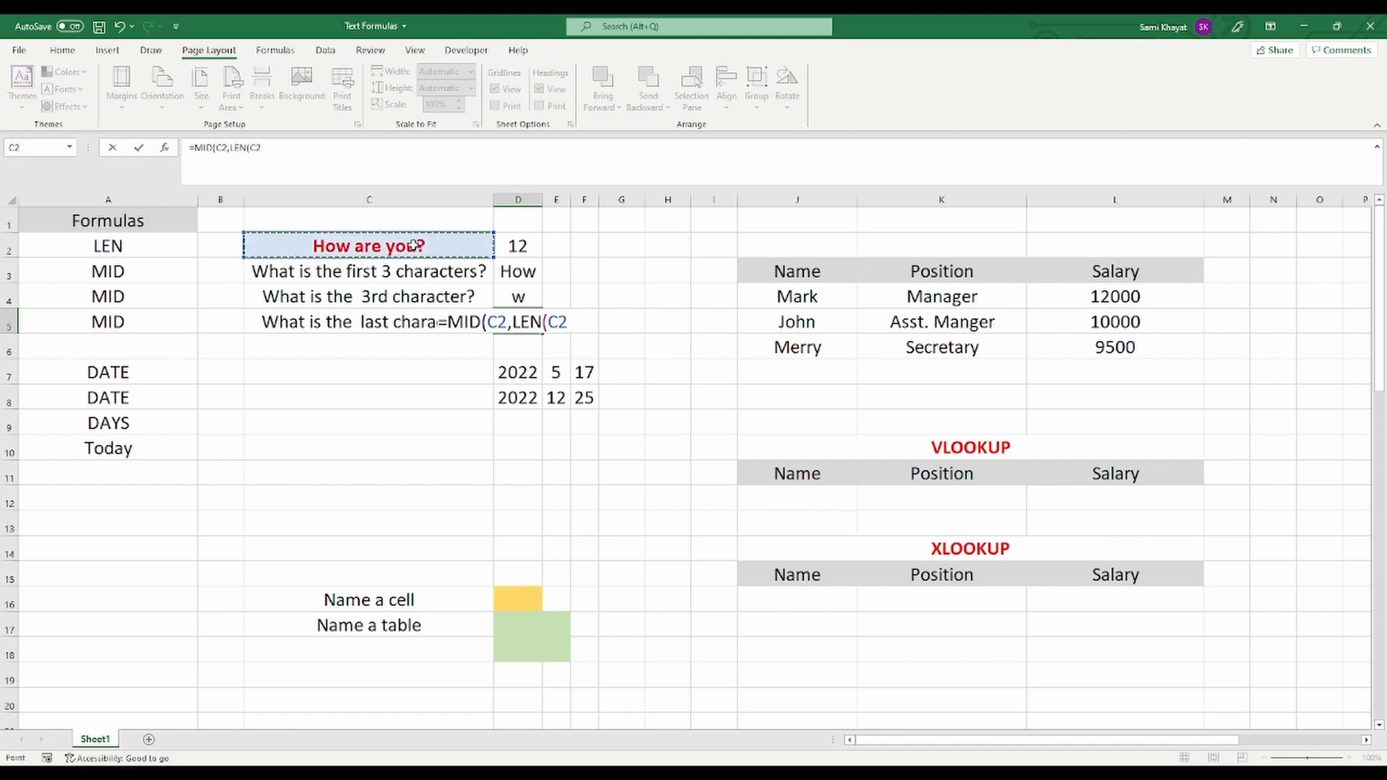
{"action": "type", "text": "),1)"}
{"action": "key", "text": "Return"}
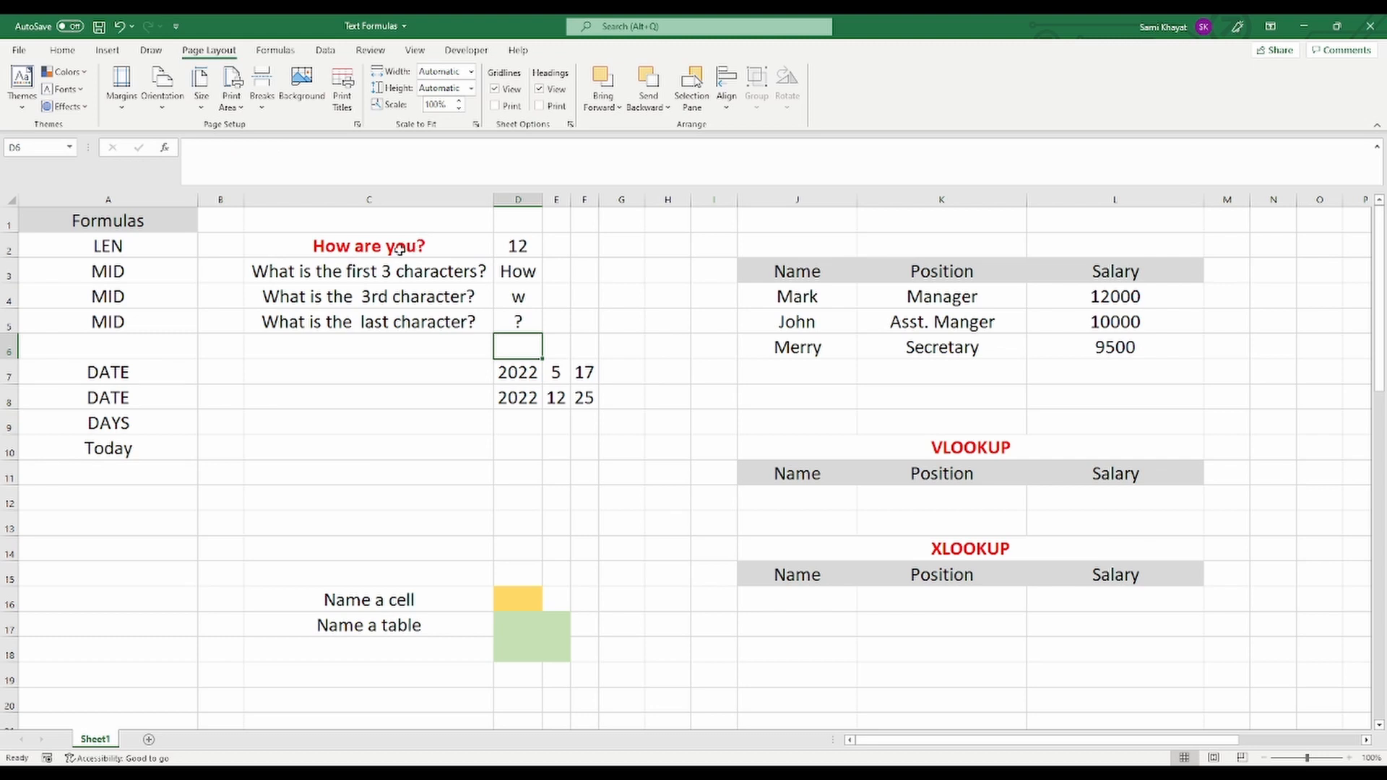
Replace the text in cell C2 with "I love you very much"
{"action": "left_click", "coordinate": [400, 250]}
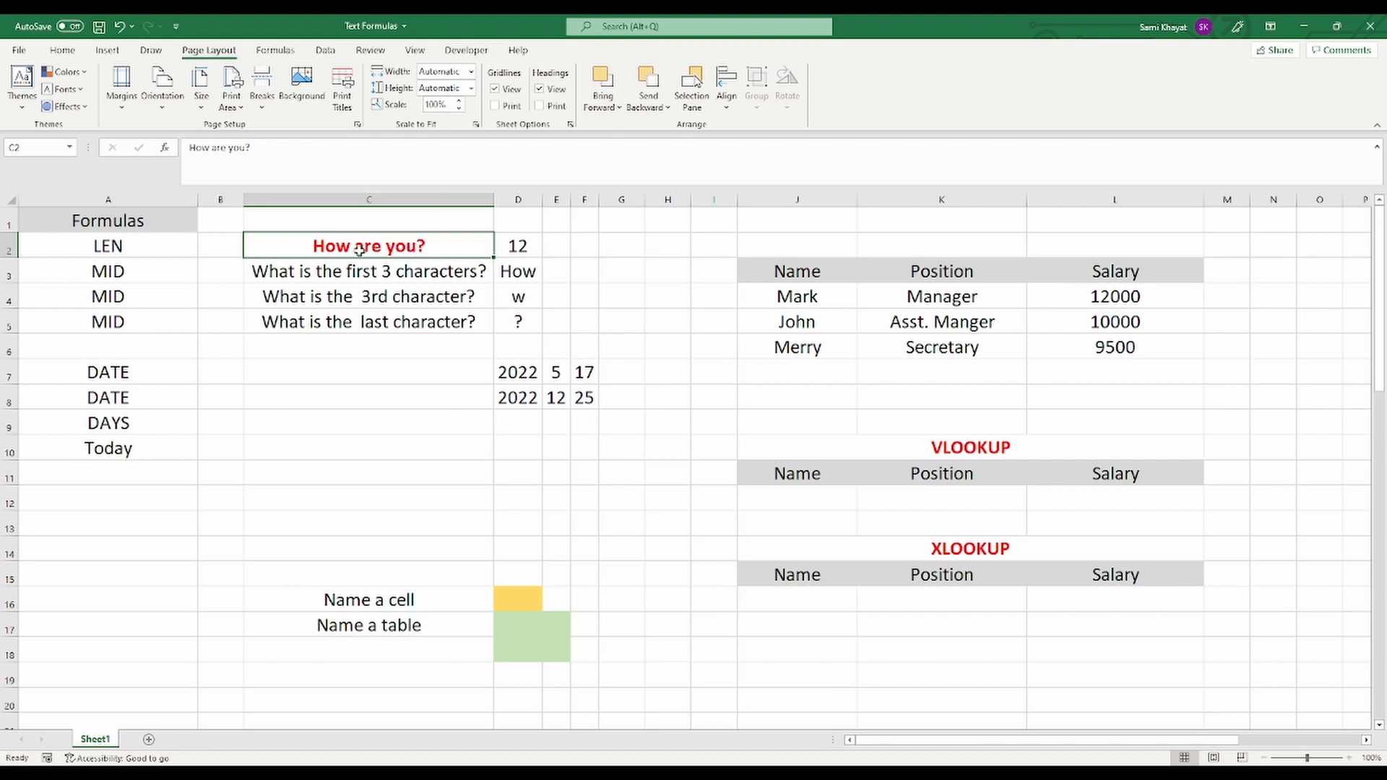
{"action": "key", "text": "BackSpace"}
{"action": "type", "text": "I lov"}
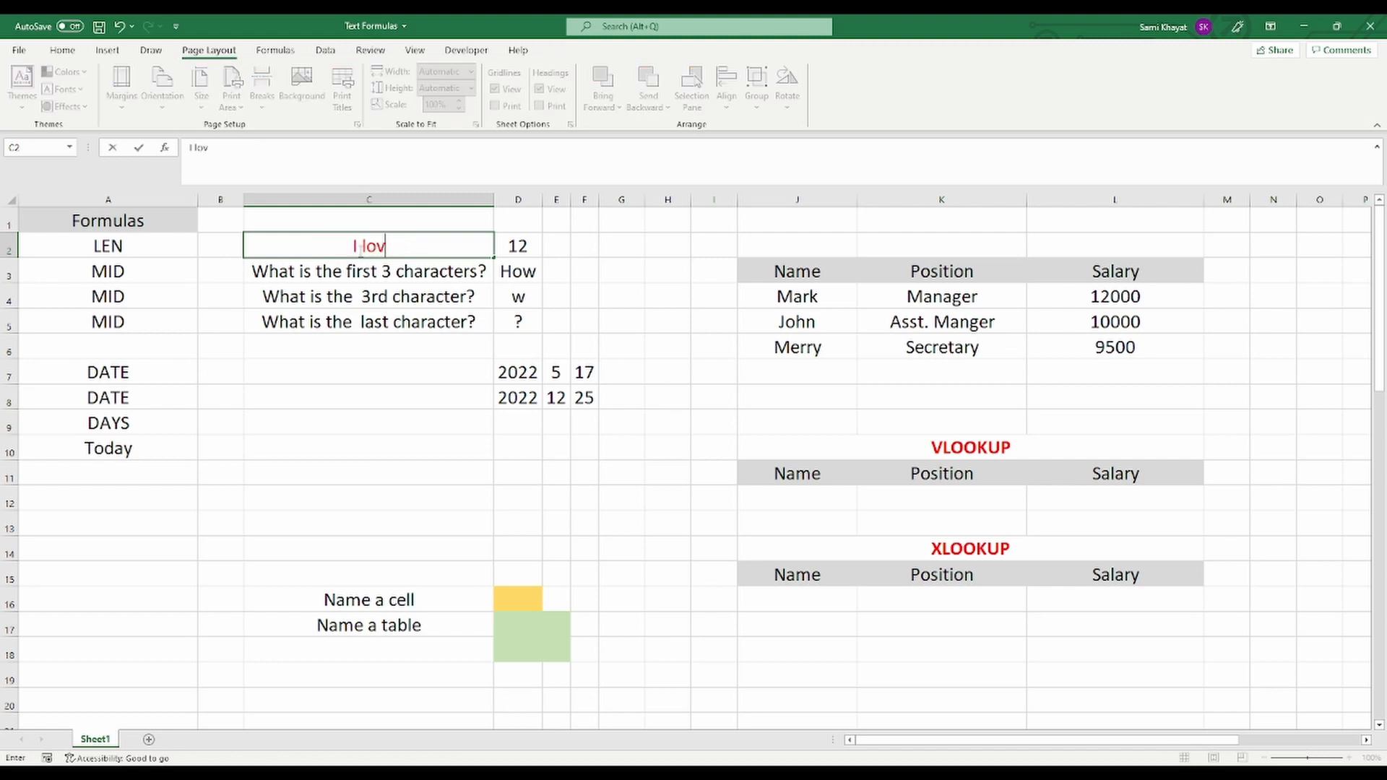
{"action": "type", "text": "e you very"}
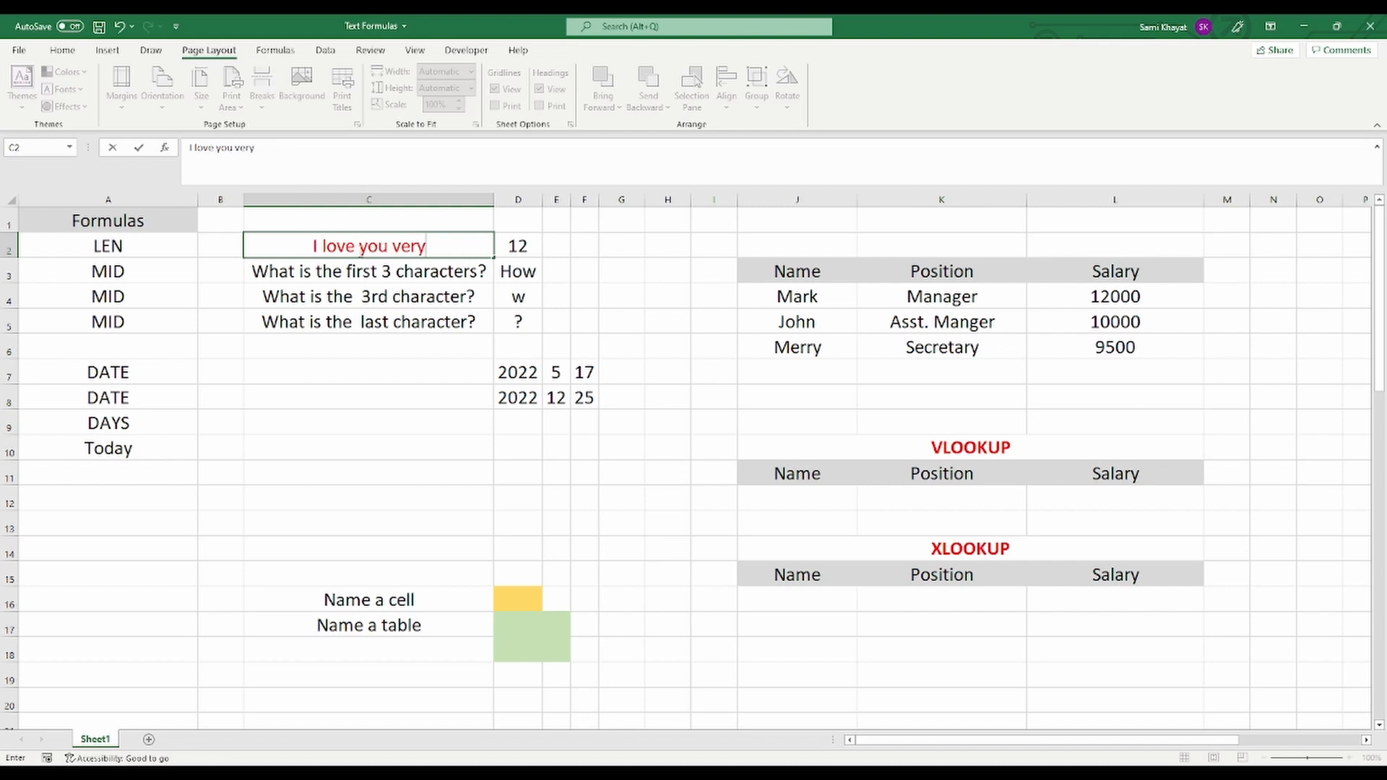
{"action": "type", "text": " much"}
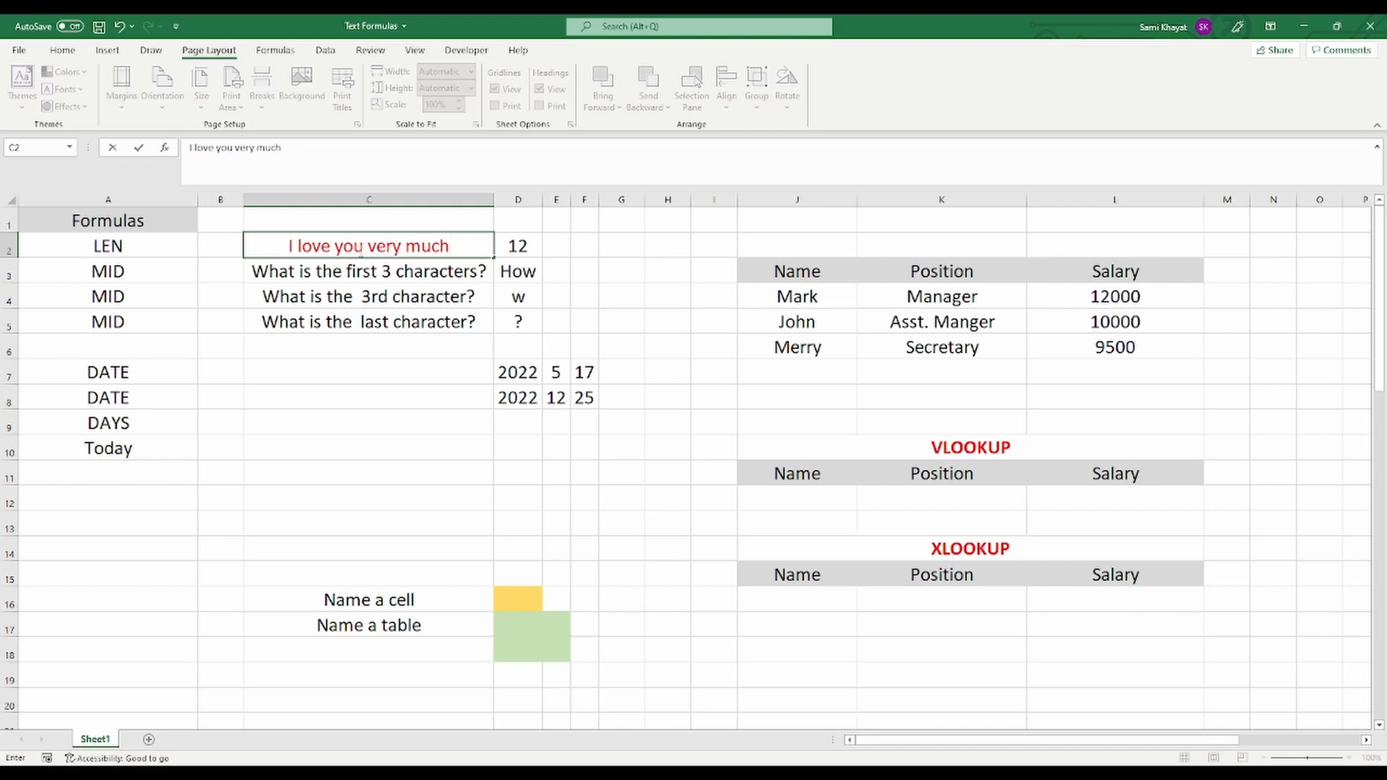
{"action": "key", "text": "Return"}
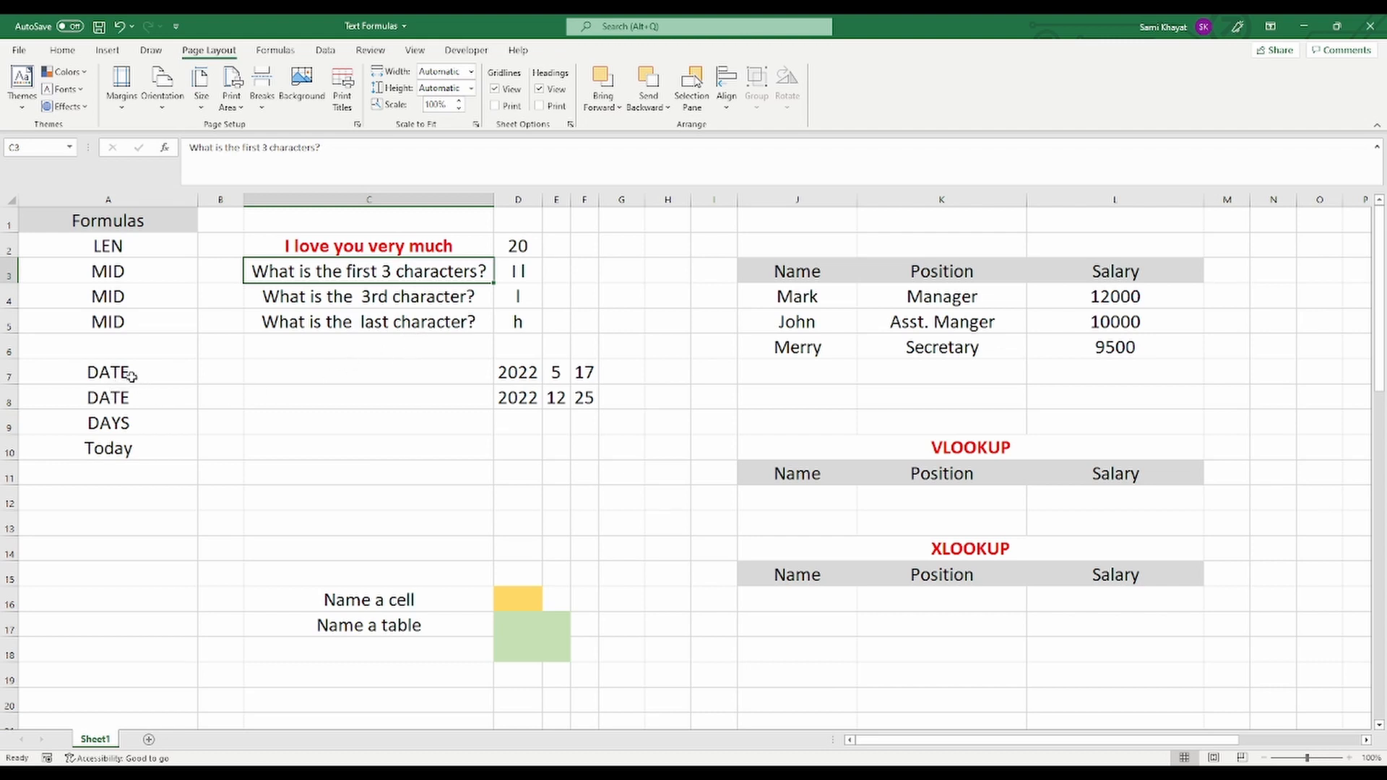
{"action": "left_click", "coordinate": [367, 371]}
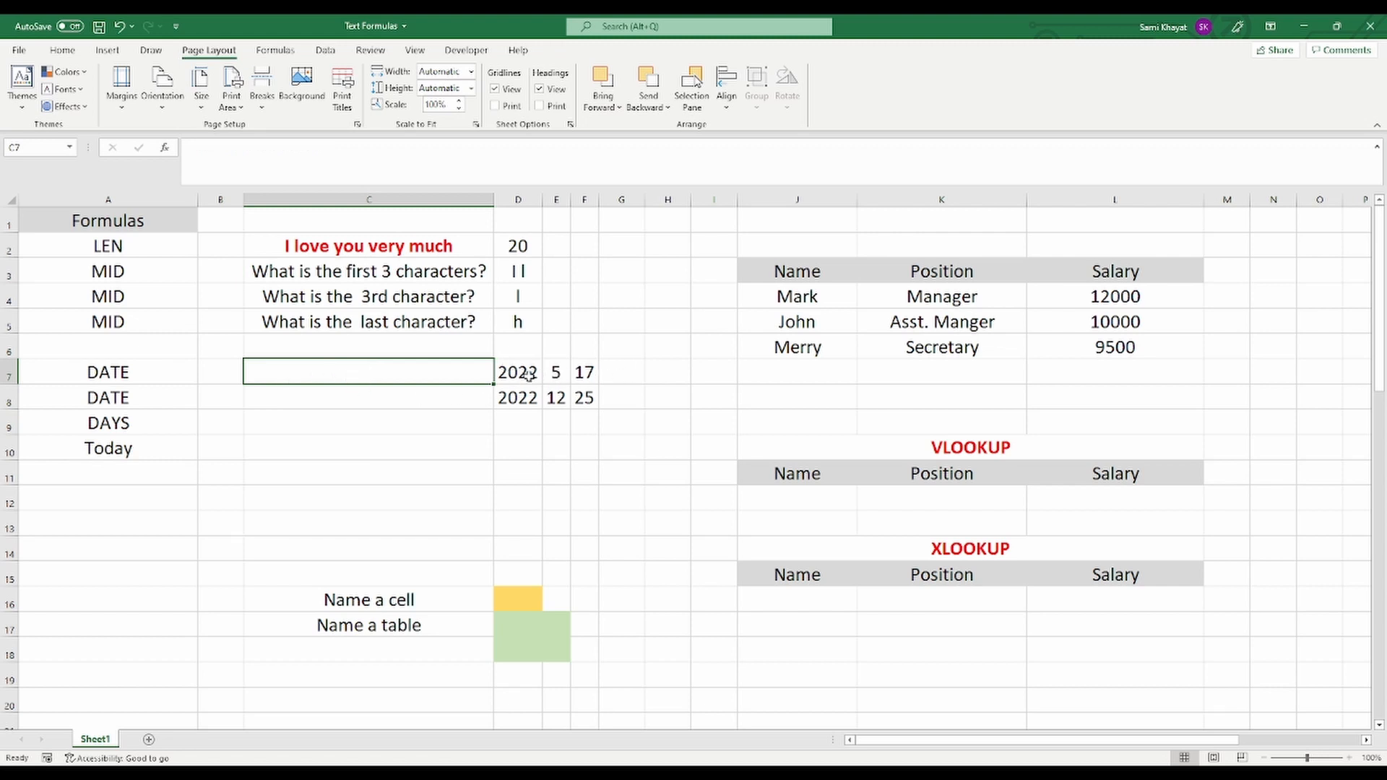
{"action": "left_click", "coordinate": [528, 374]}
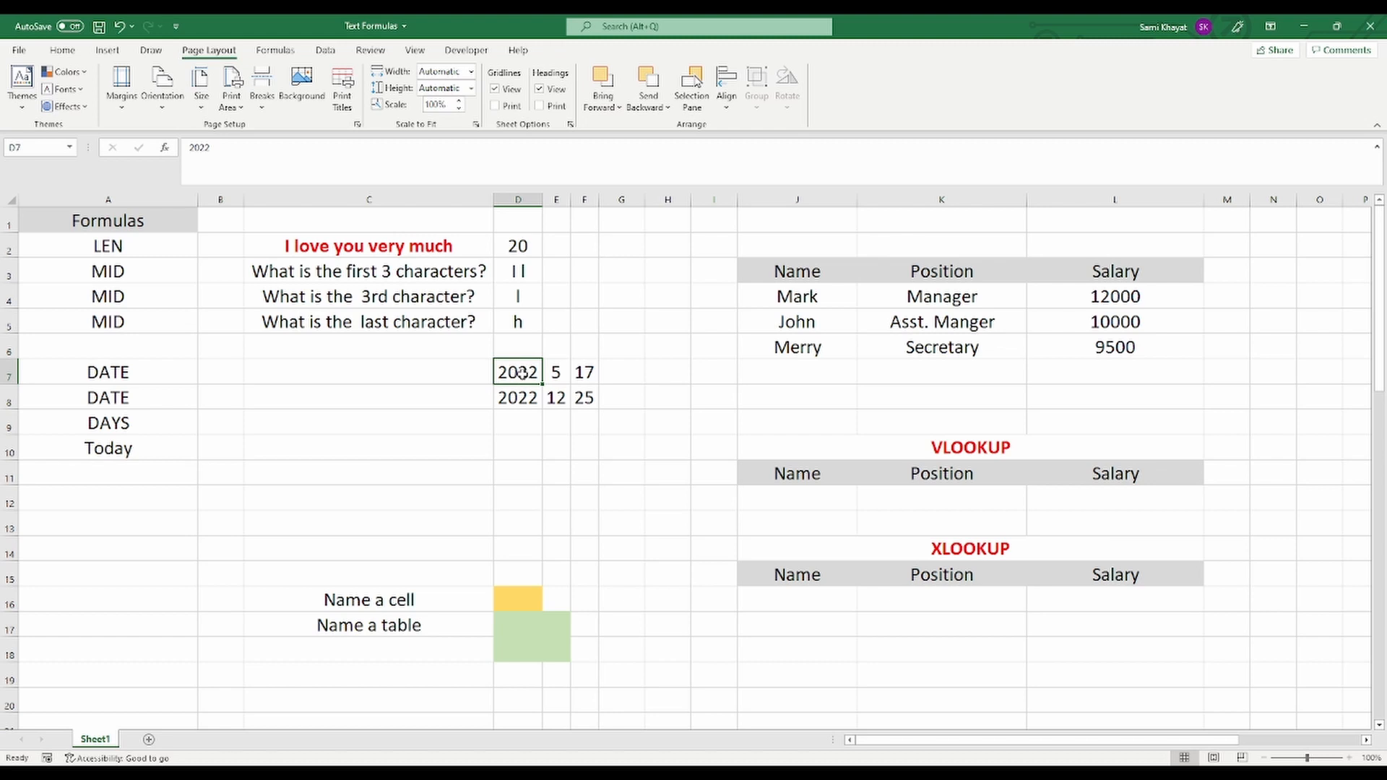
{"action": "left_click", "coordinate": [558, 374]}
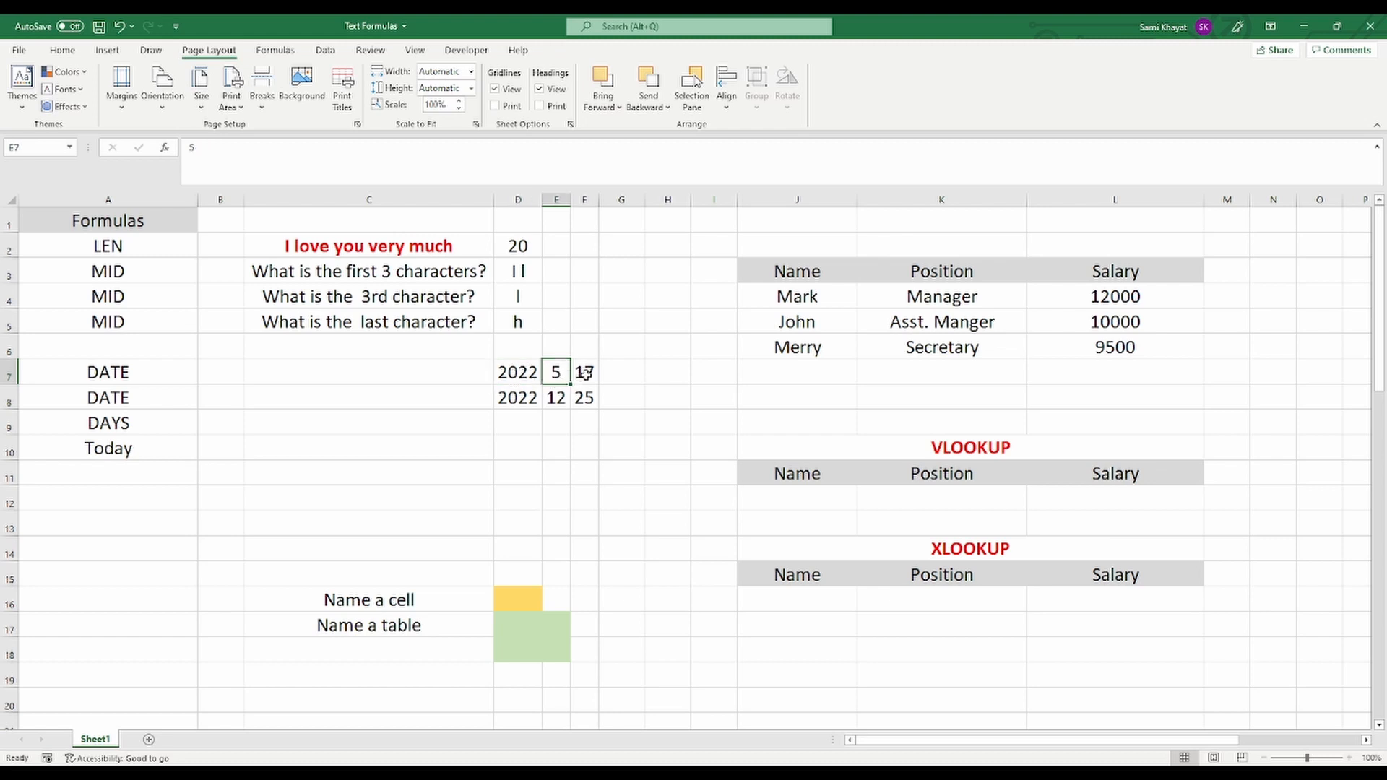
{"action": "left_click", "coordinate": [585, 372]}
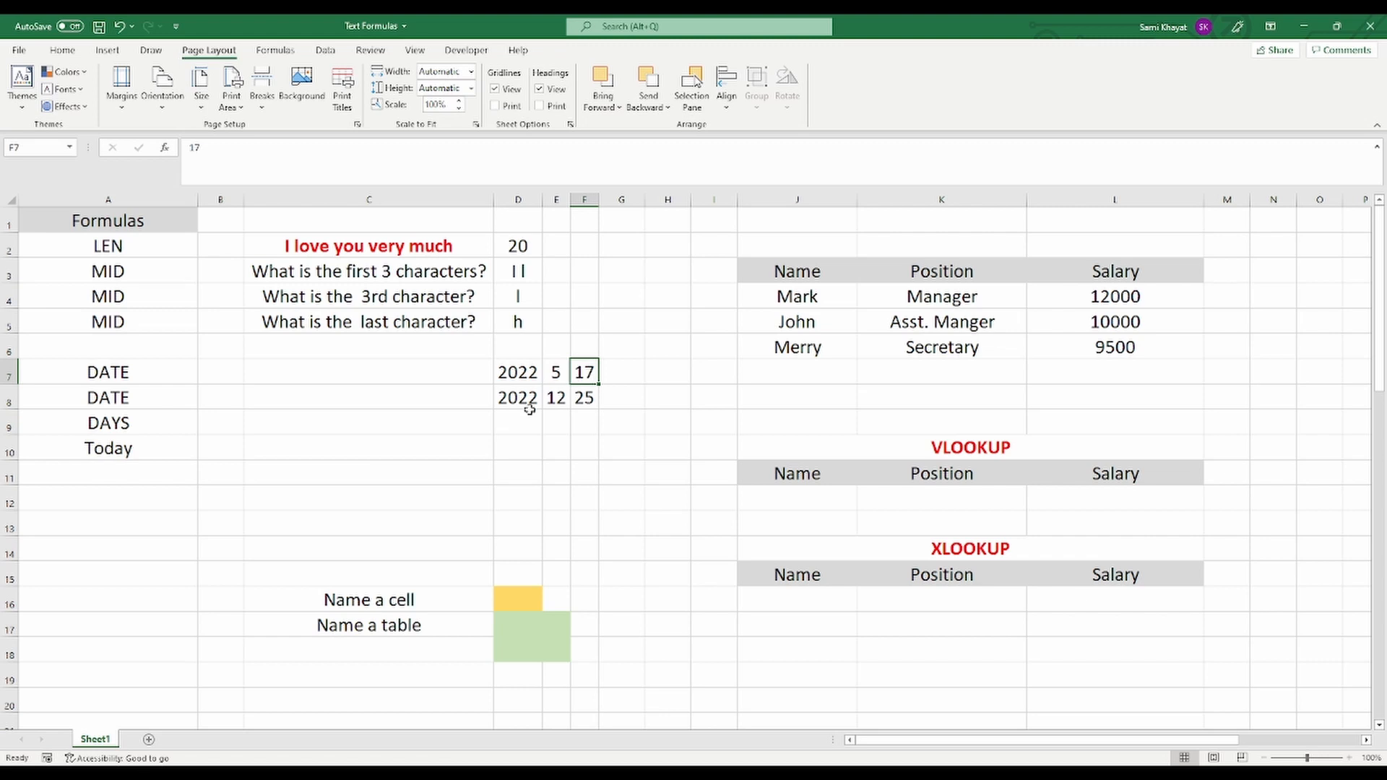
Enter =DATE(D7,E7,F7) in cell C7 to build a date from the year, month and day in row 7
{"action": "left_click", "coordinate": [411, 375]}
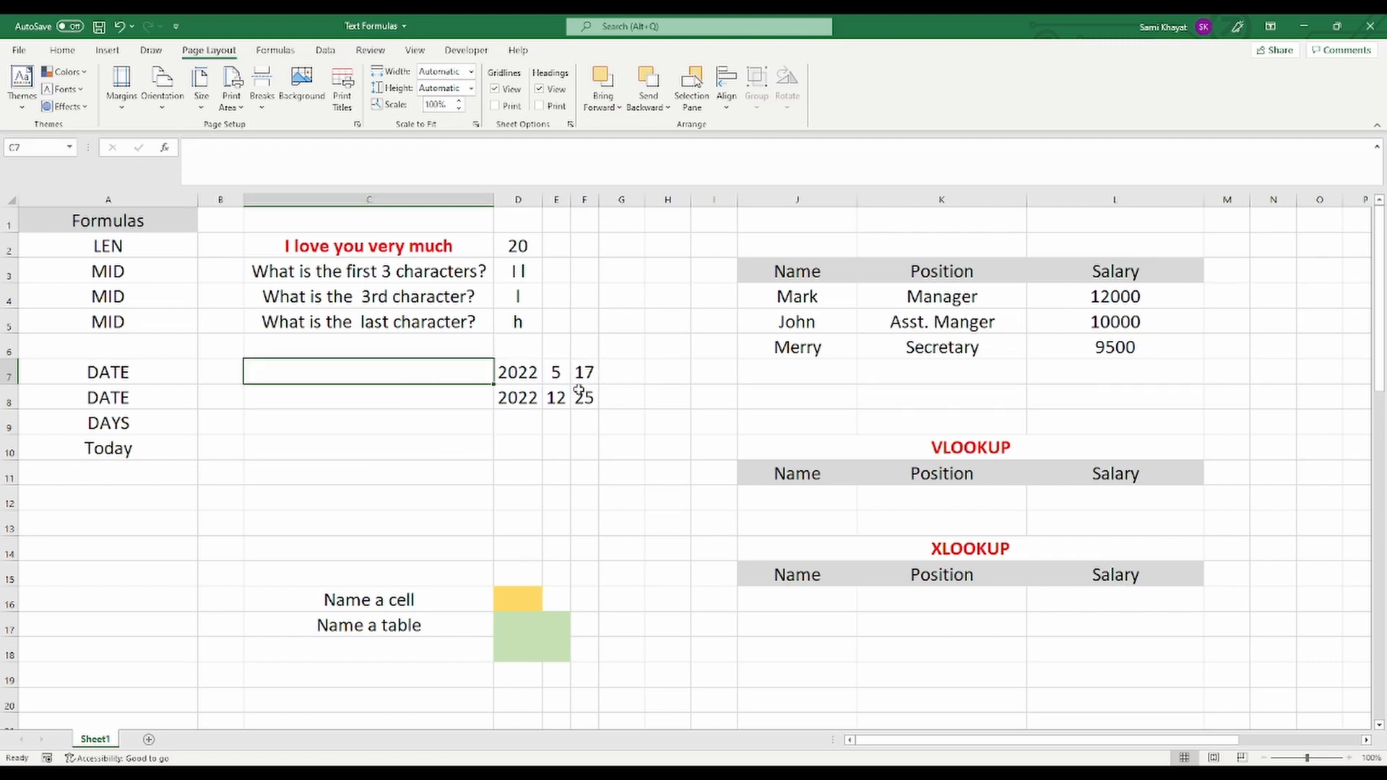
{"action": "type", "text": "="}
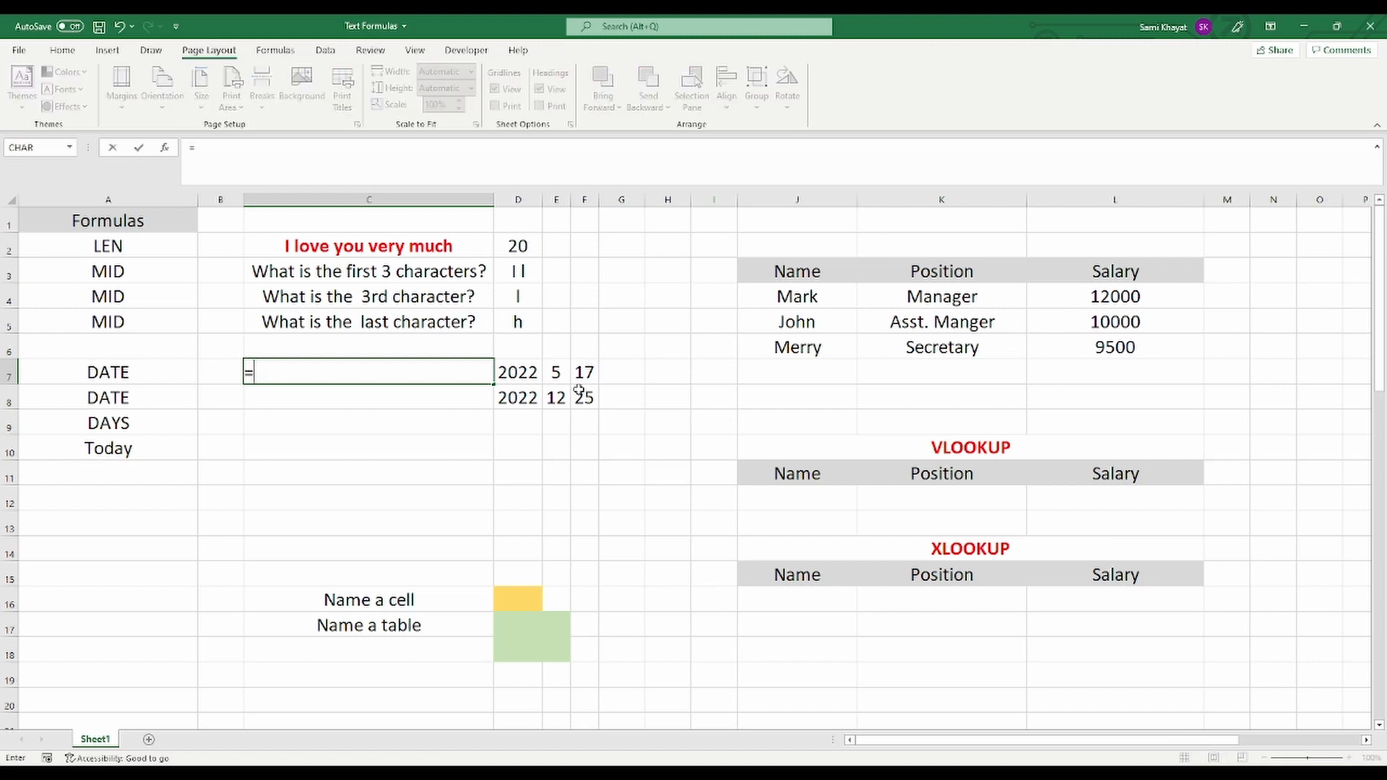
{"action": "type", "text": "da"}
{"action": "double_click", "coordinate": [288, 399]}
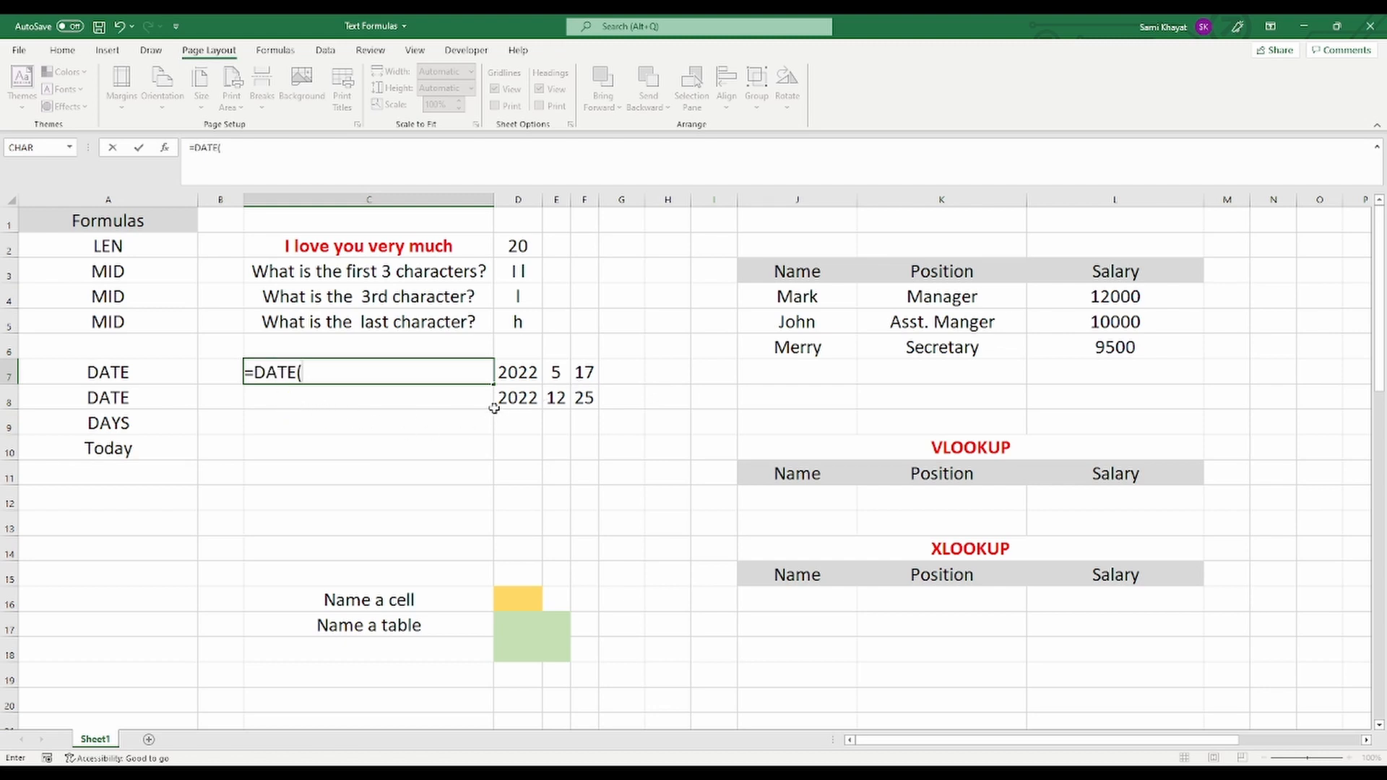
{"action": "left_click", "coordinate": [516, 371]}
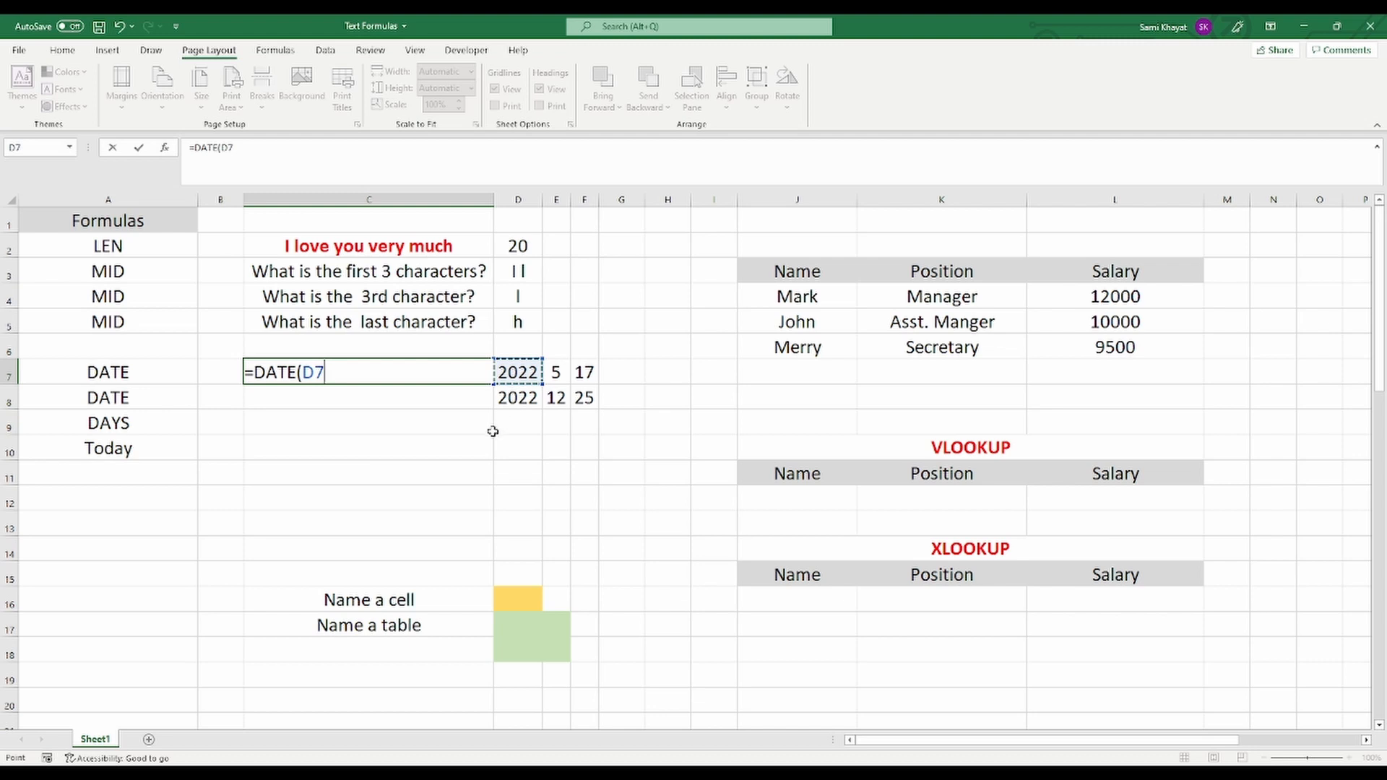
{"action": "type", "text": ","}
{"action": "left_click", "coordinate": [556, 374]}
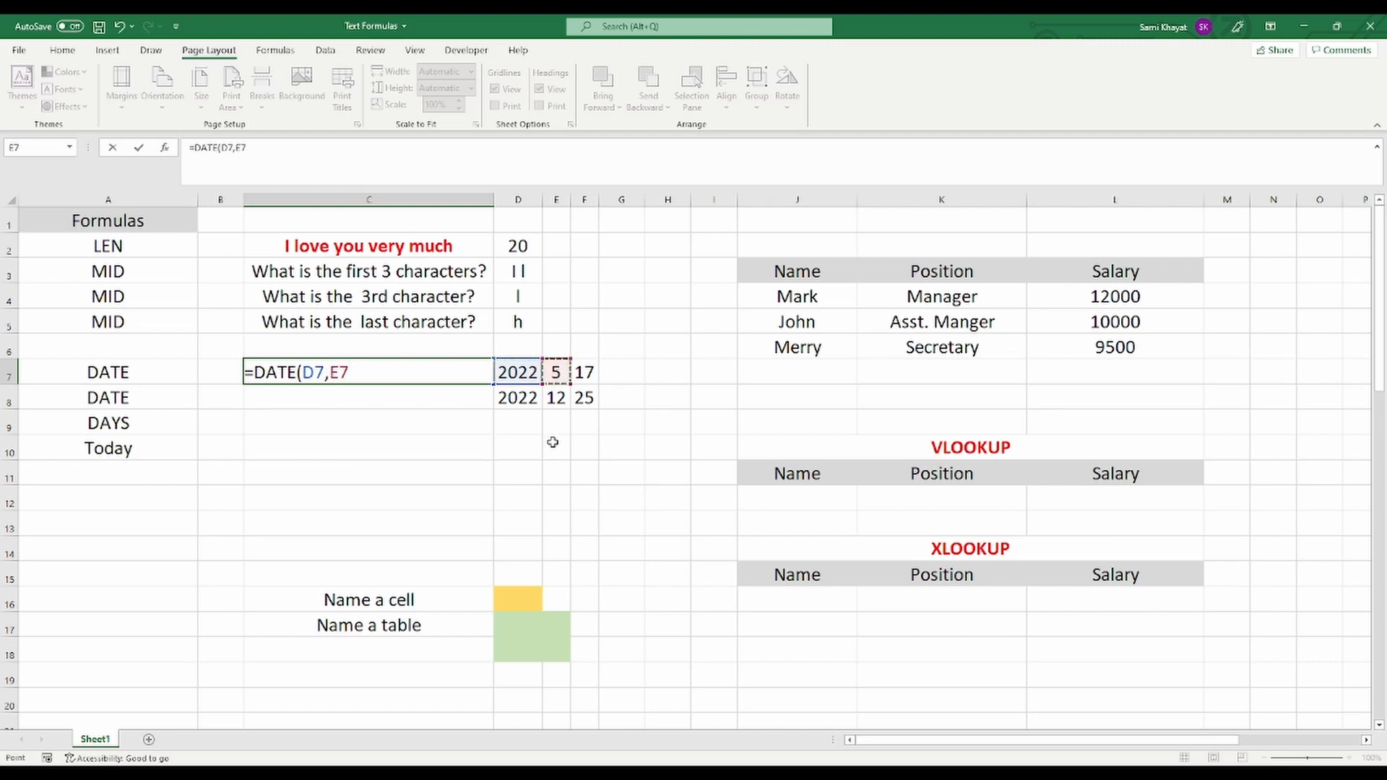
{"action": "type", "text": ","}
{"action": "left_click", "coordinate": [583, 375]}
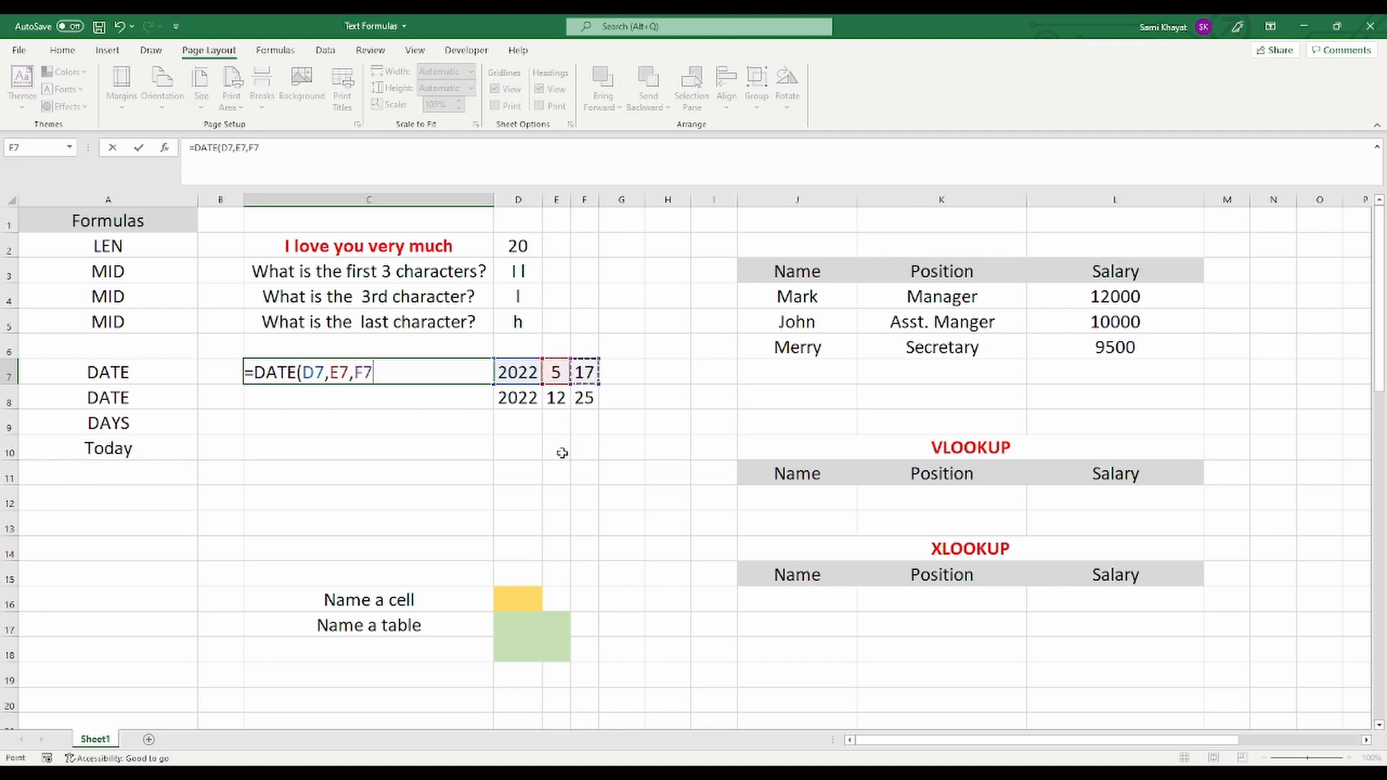
{"action": "key", "text": "Return"}
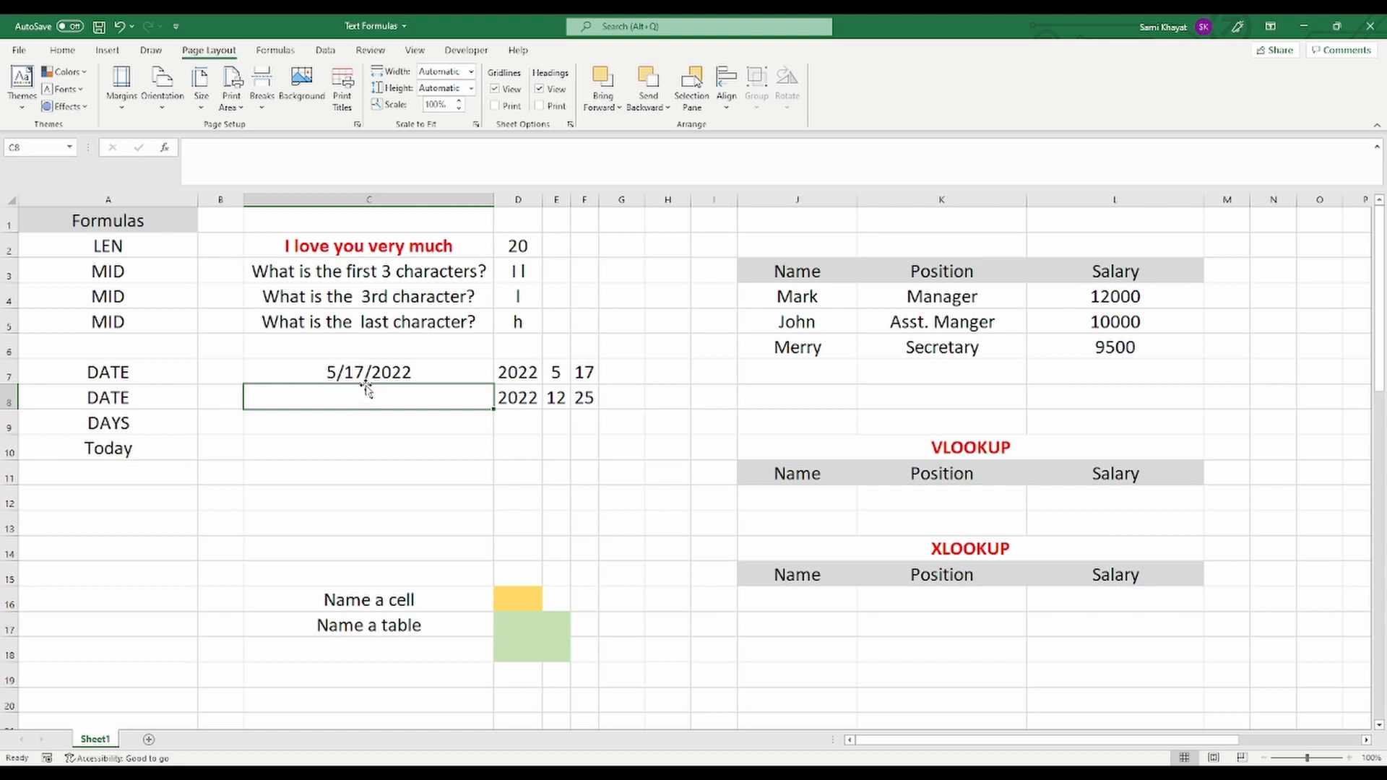
Set the day value in cell F7 to 20
{"action": "left_click", "coordinate": [587, 375]}
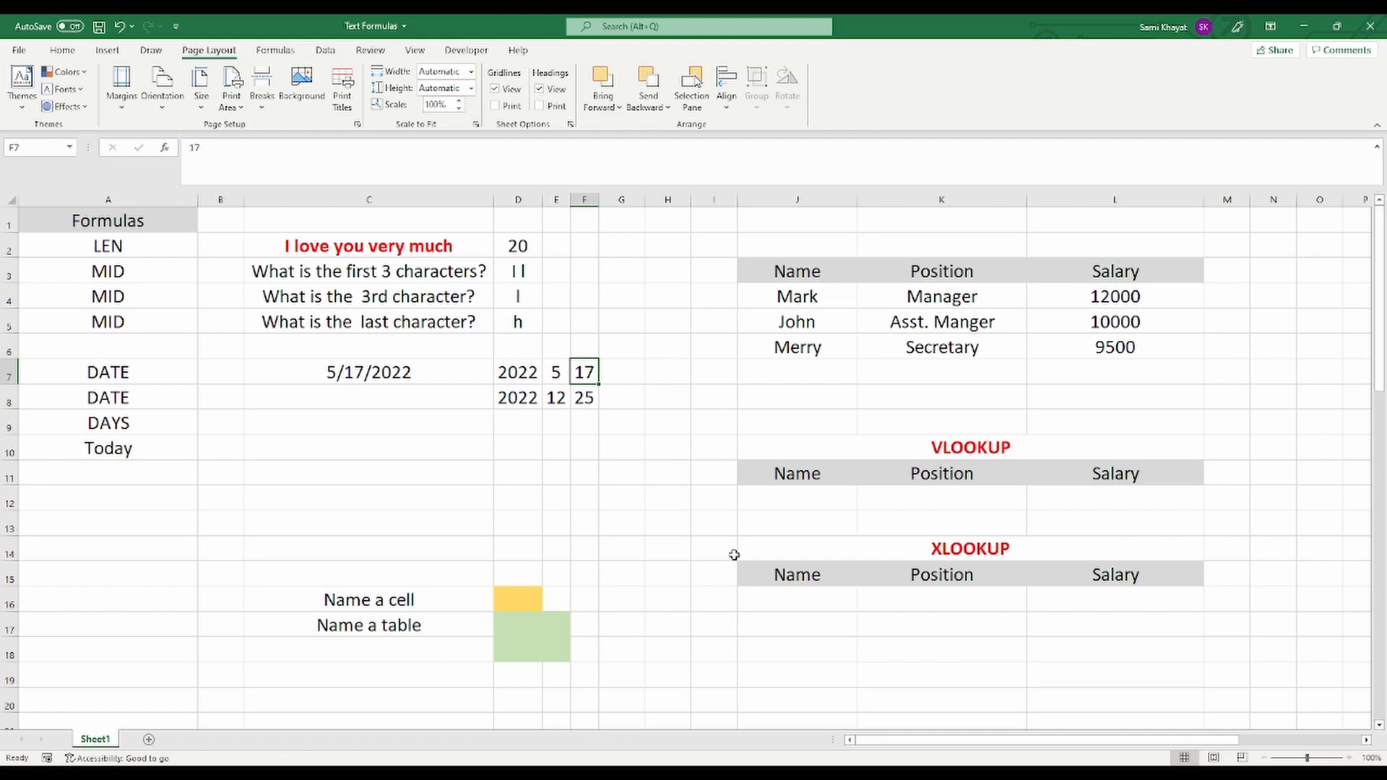
{"action": "type", "text": "20"}
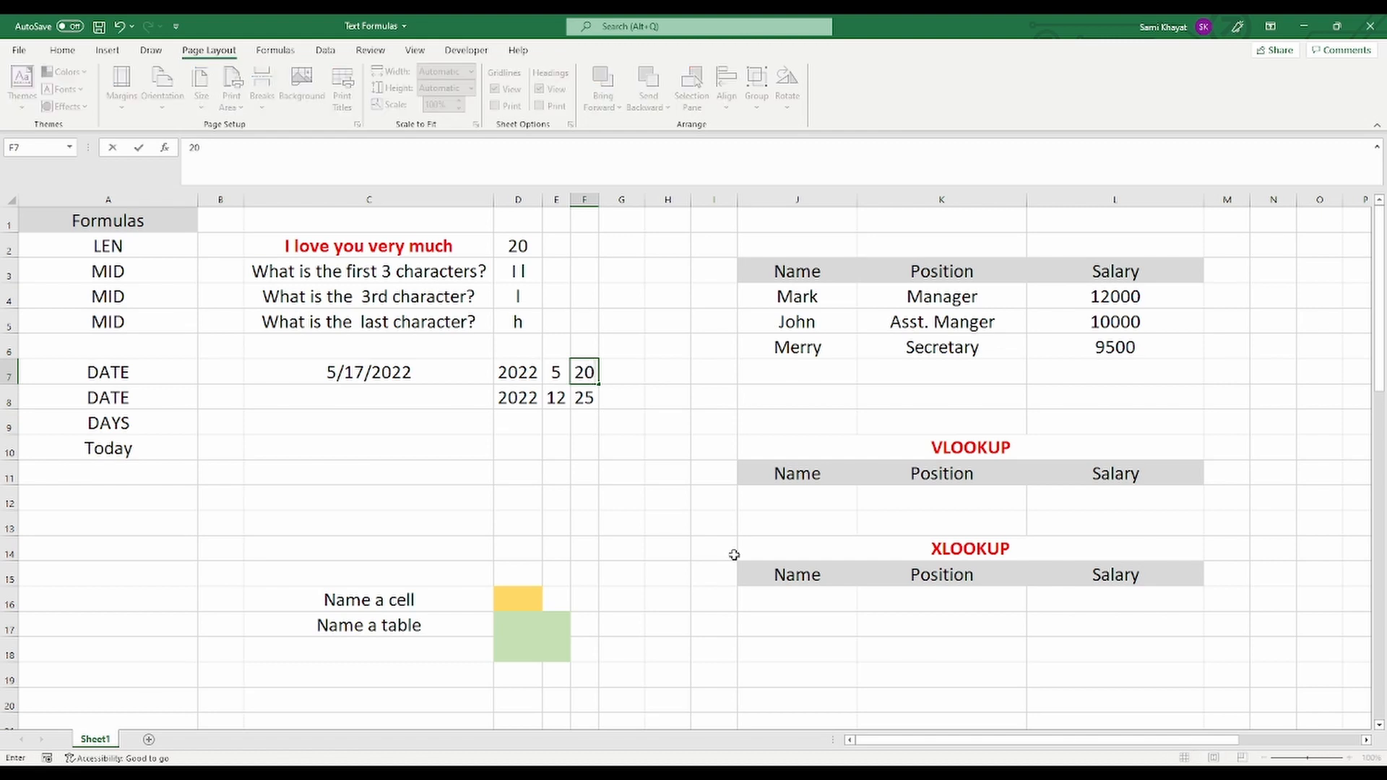
{"action": "key", "text": "Return"}
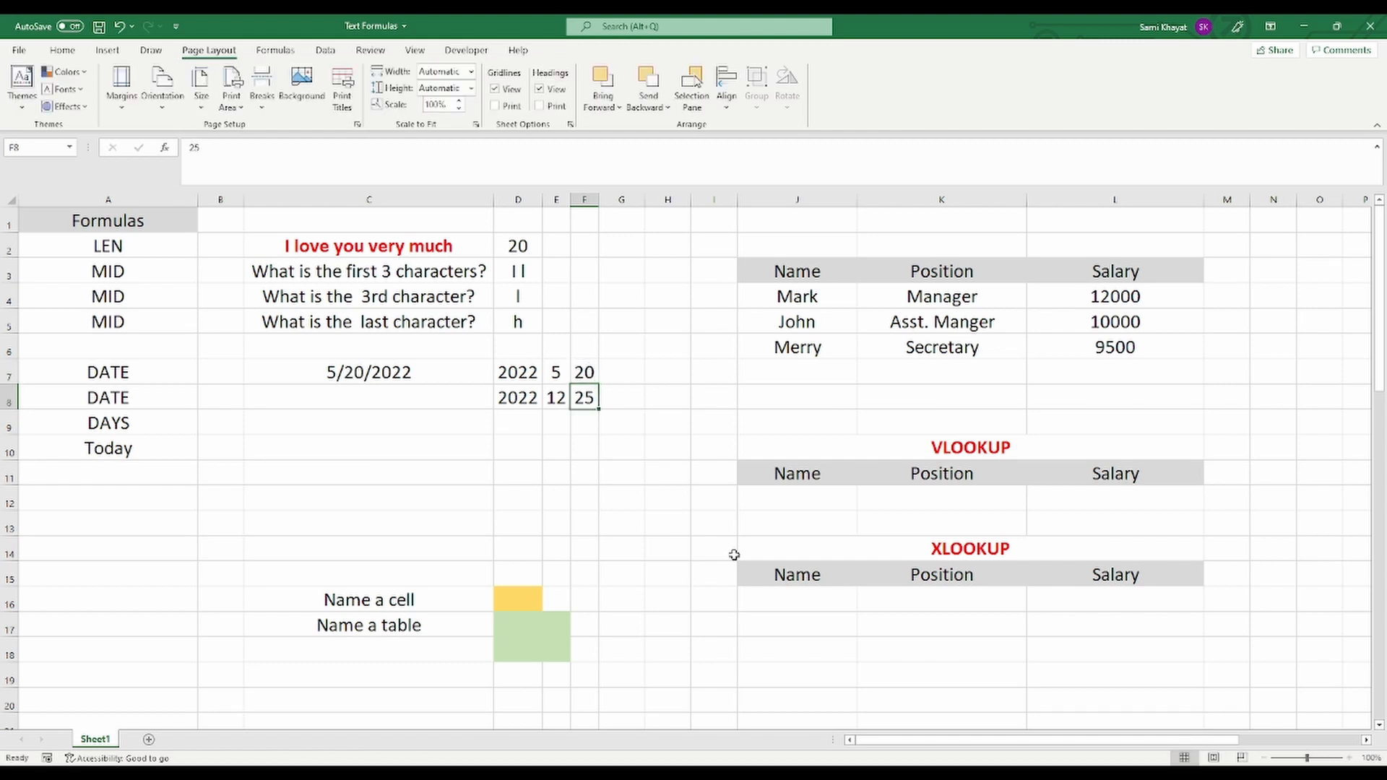
Fill the DATE formula from cell C7 down to C8 to build the second date
{"action": "left_click", "coordinate": [366, 396]}
{"action": "left_click", "coordinate": [416, 373]}
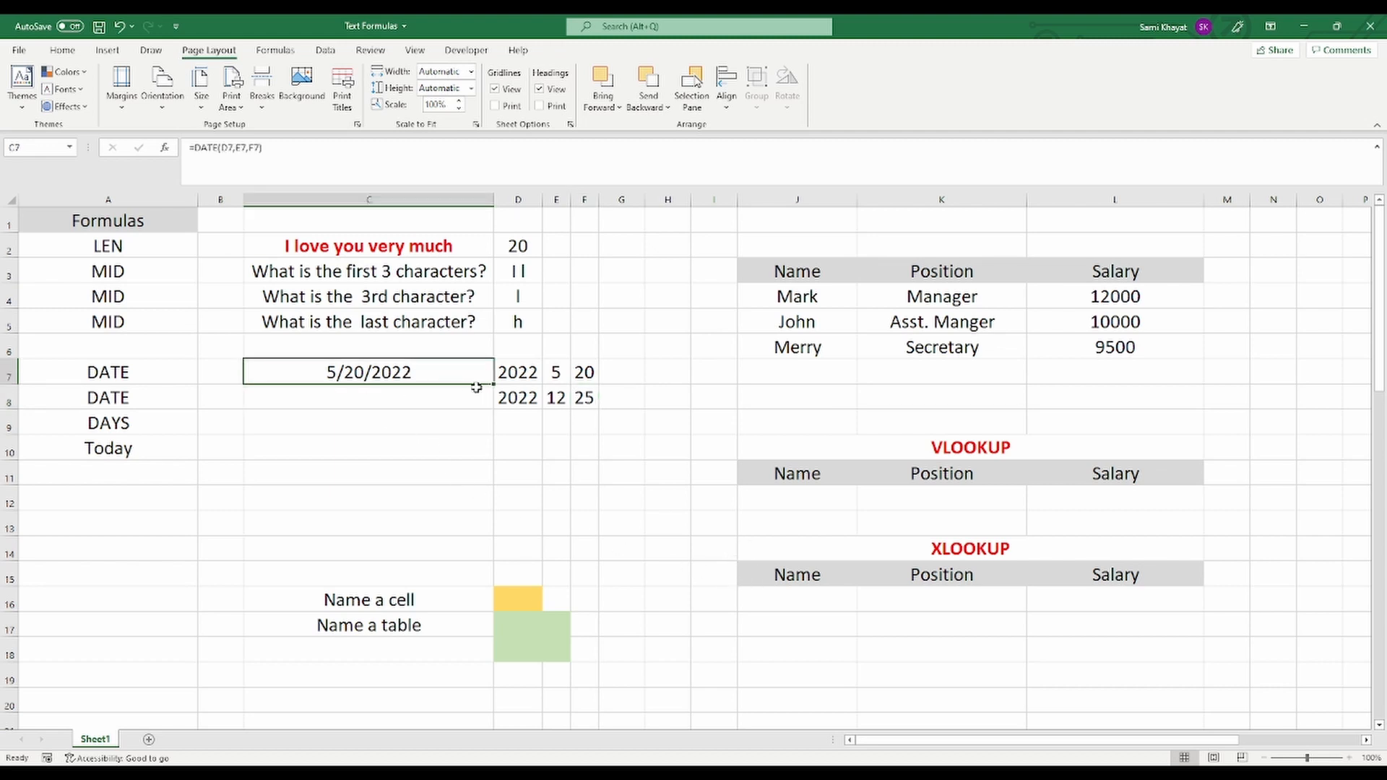
{"action": "left_click_drag", "start_coordinate": [493, 385], "coordinate": [491, 409]}
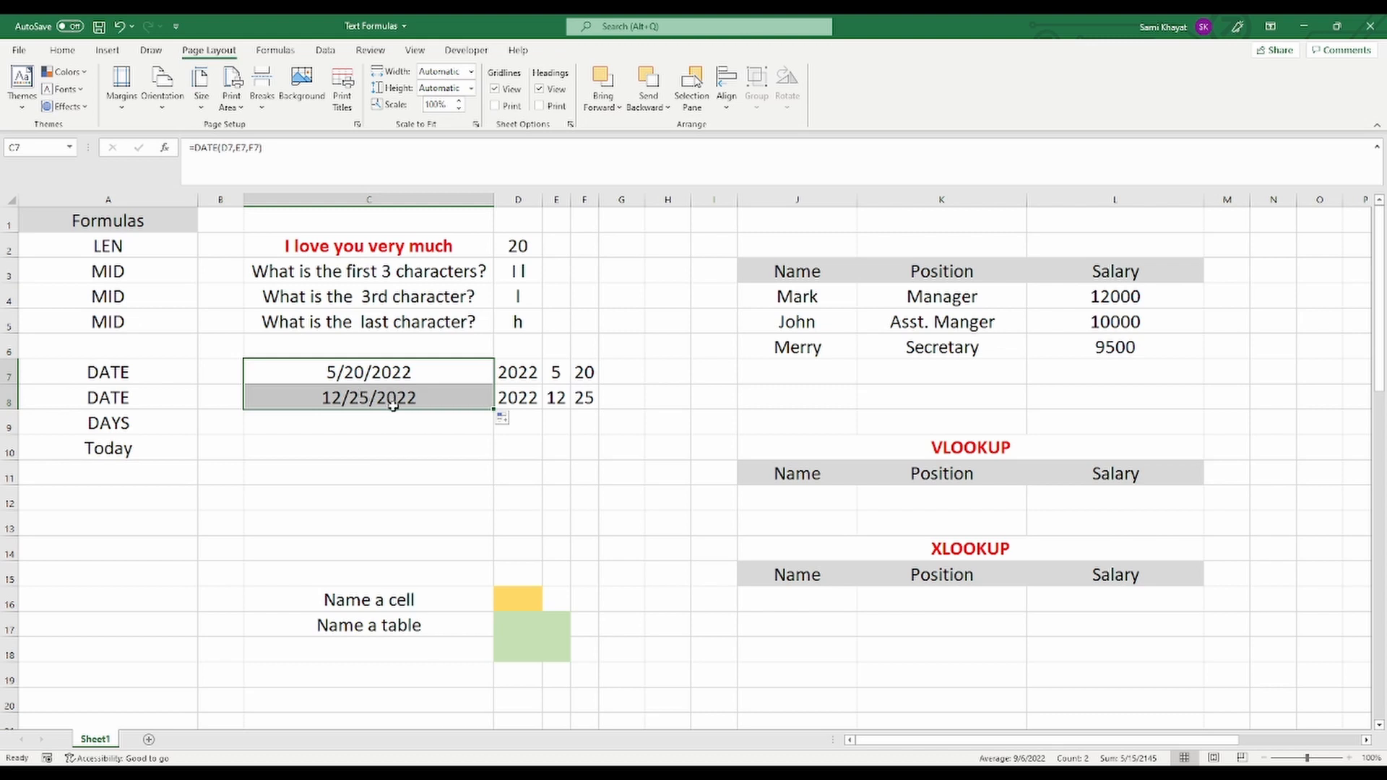
Set the day of the first date in cell F7 to 16
{"action": "left_click", "coordinate": [591, 376]}
{"action": "type", "text": "1"}
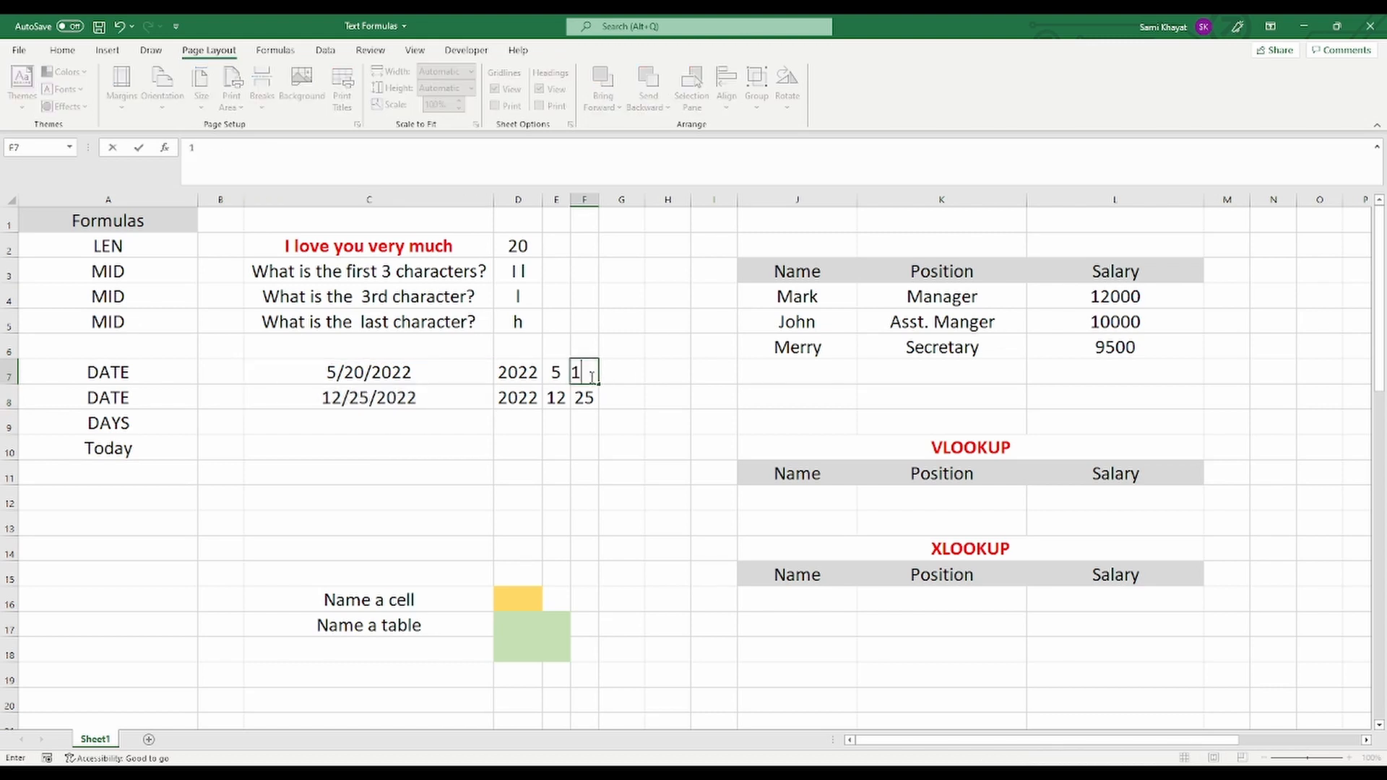
{"action": "type", "text": "6"}
{"action": "key", "text": "Return"}
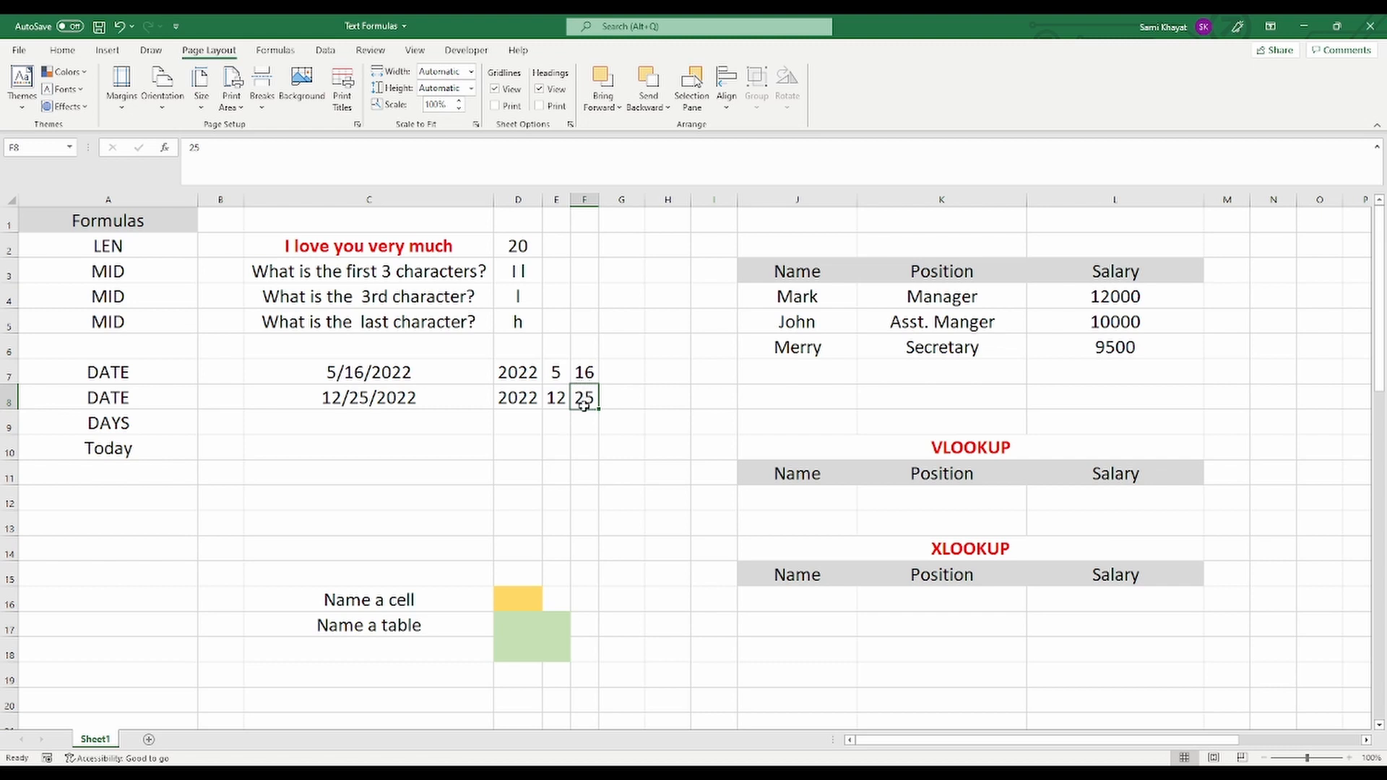
Enter =DAYS(C8,C7) in cell C9 to calculate the number of days between the two dates
{"action": "left_click", "coordinate": [357, 423]}
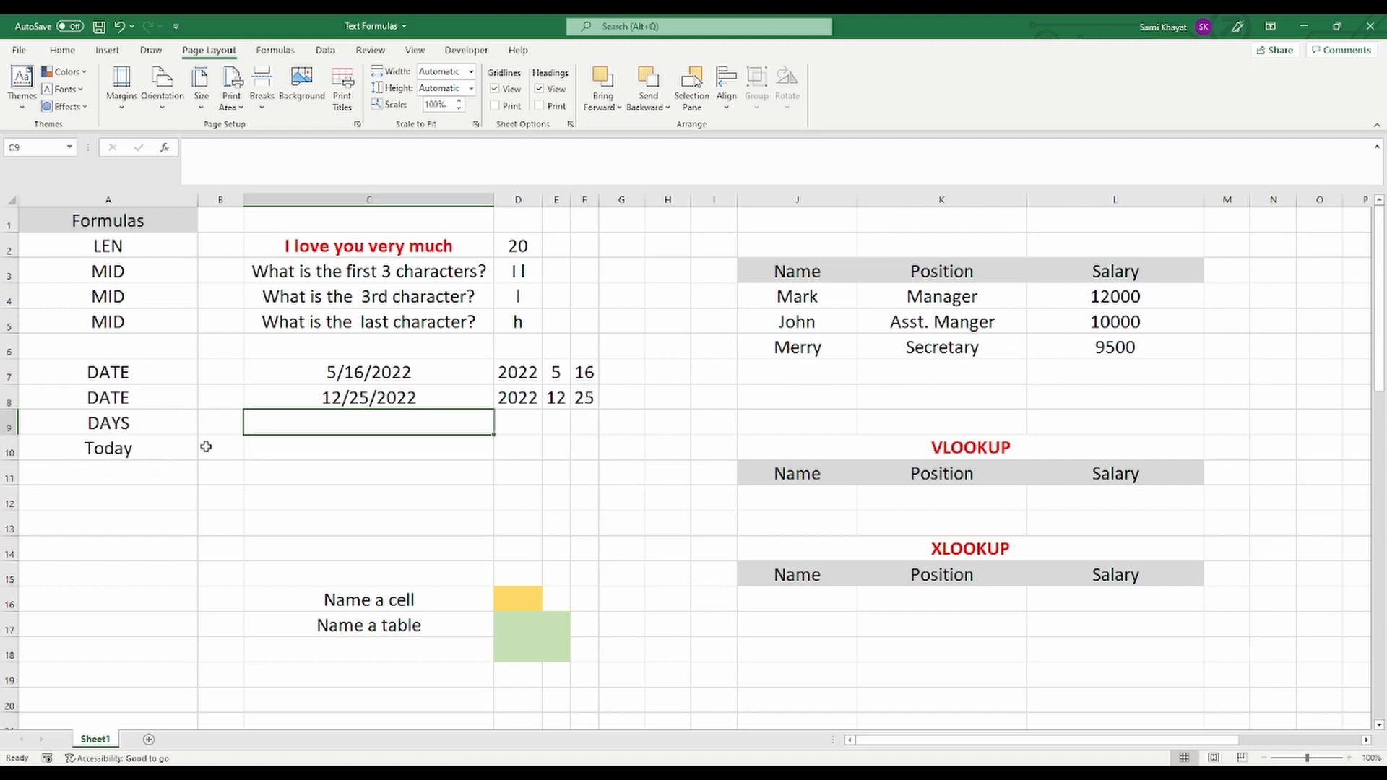
{"action": "type", "text": "="}
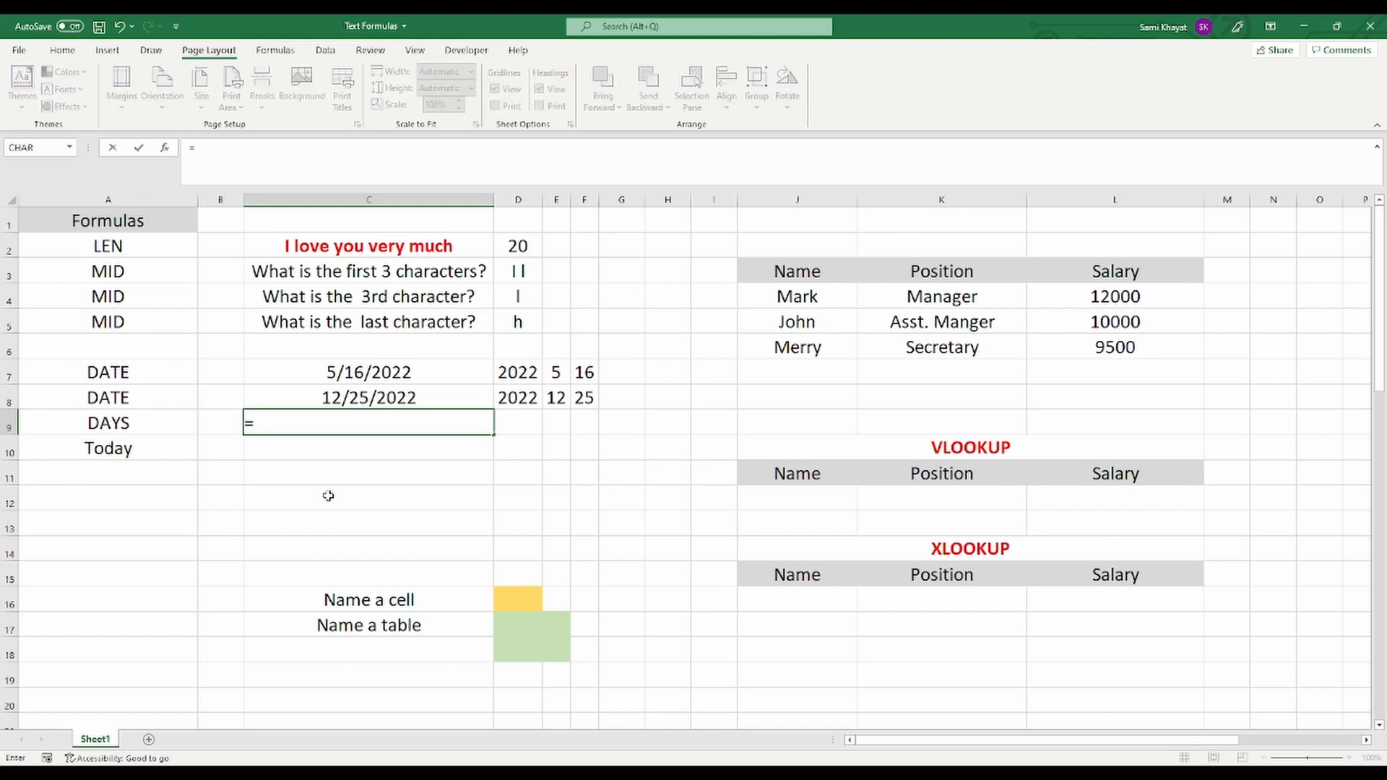
{"action": "type", "text": "days"}
{"action": "key", "text": "Tab"}
{"action": "left_click", "coordinate": [370, 398]}
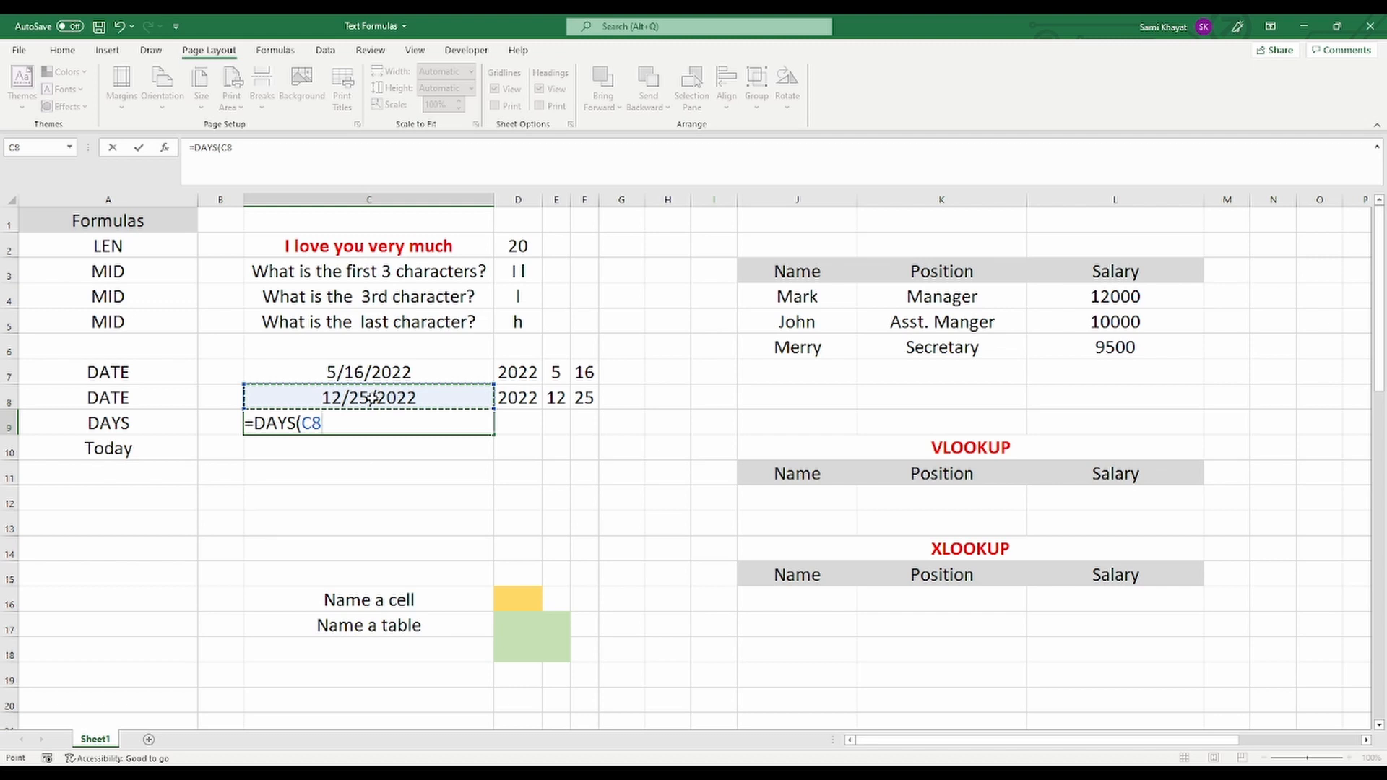
{"action": "type", "text": ","}
{"action": "left_click", "coordinate": [381, 374]}
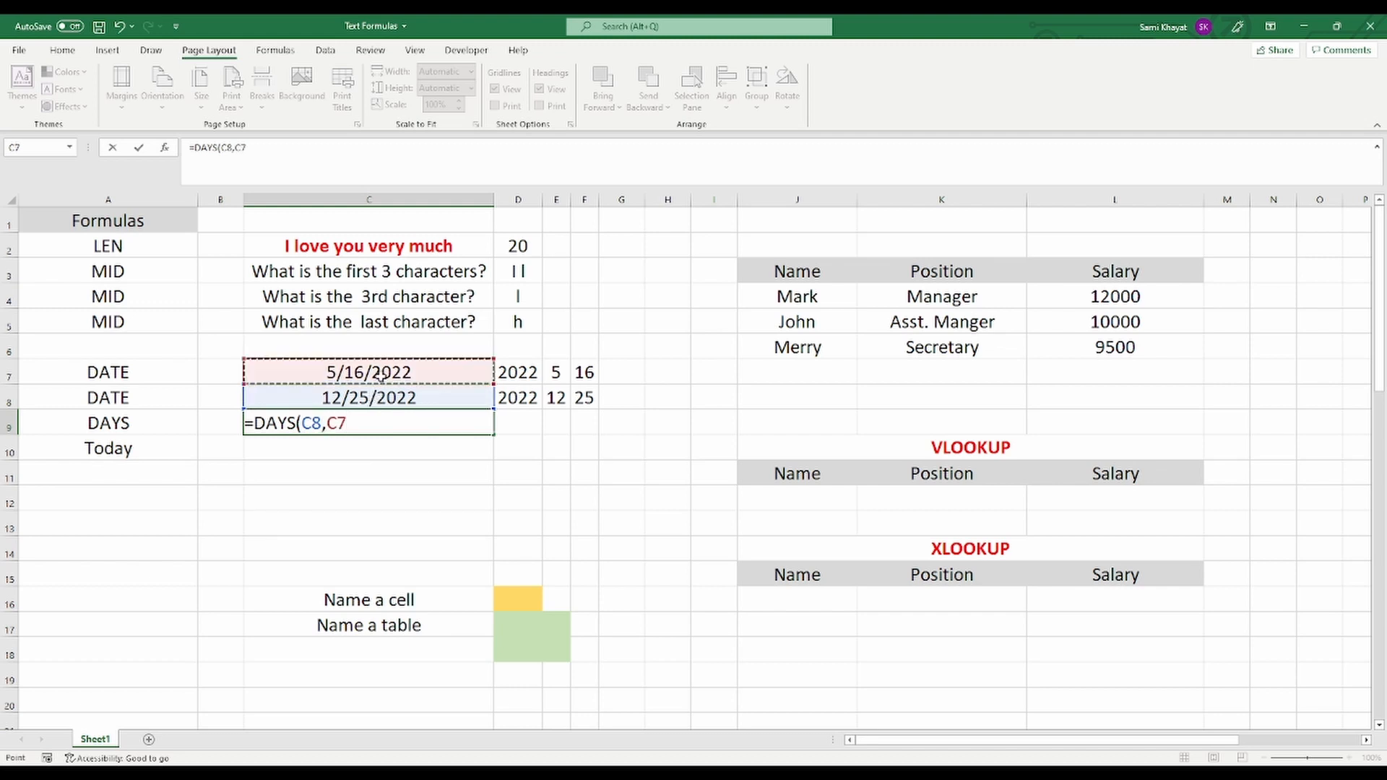
{"action": "type", "text": ")"}
{"action": "key", "text": "Return"}
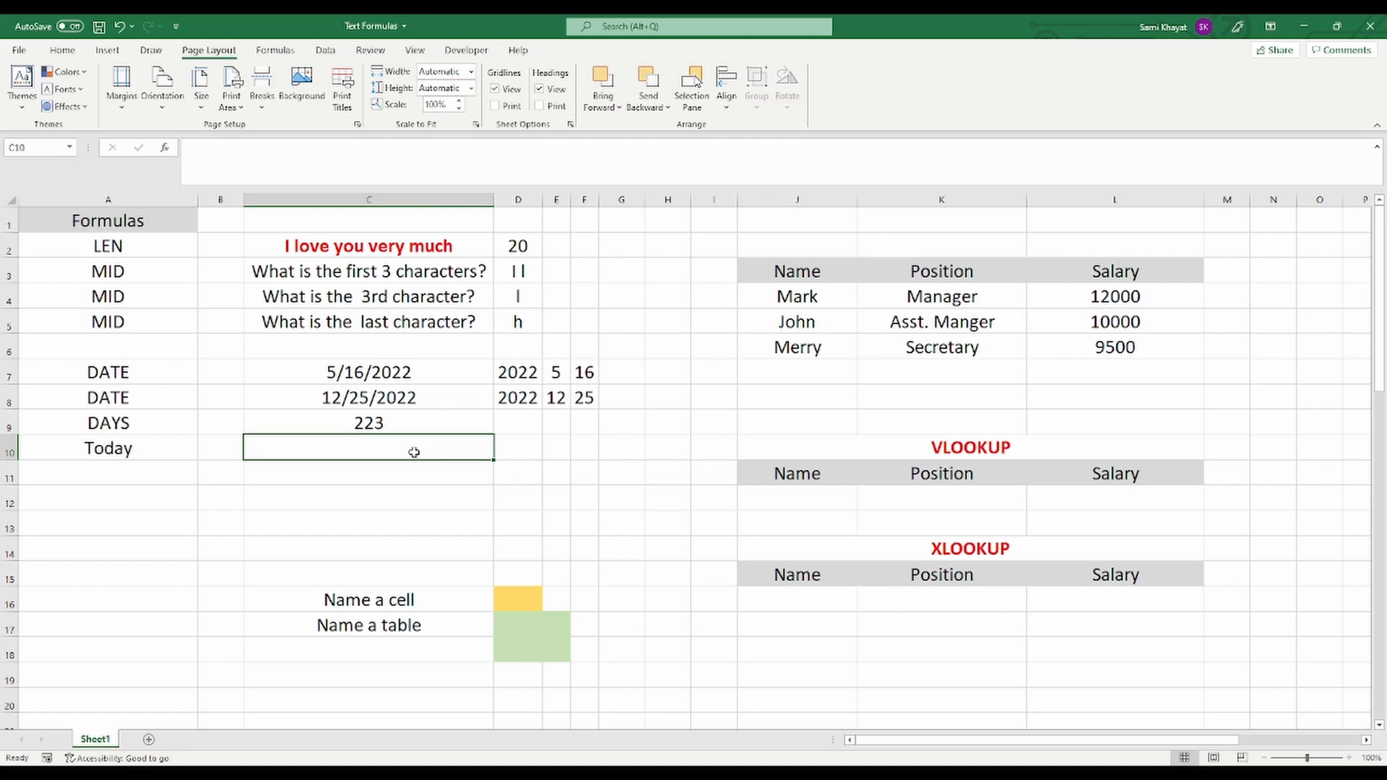
Enter =TODAY() in cell C10 to return the current date
{"action": "type", "text": "="}
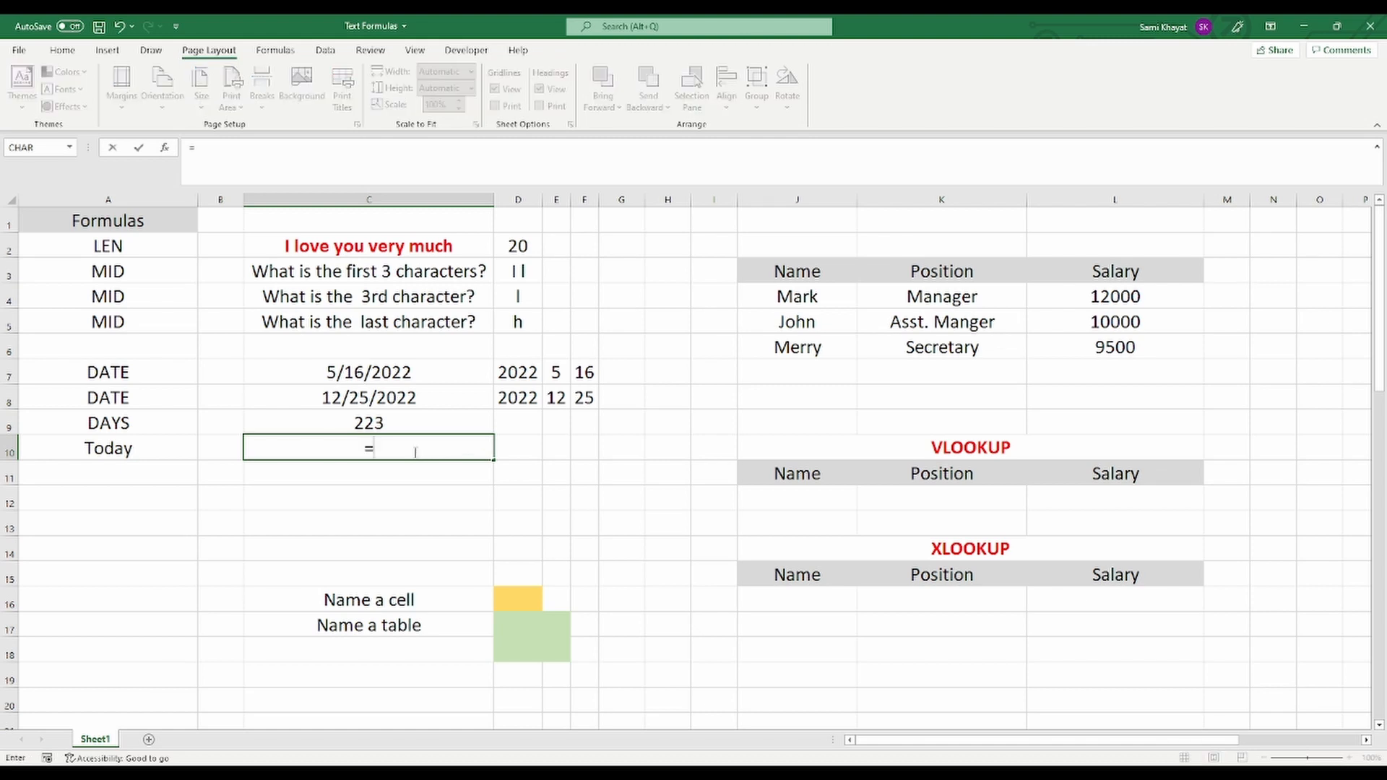
{"action": "type", "text": "tod"}
{"action": "key", "text": "Tab"}
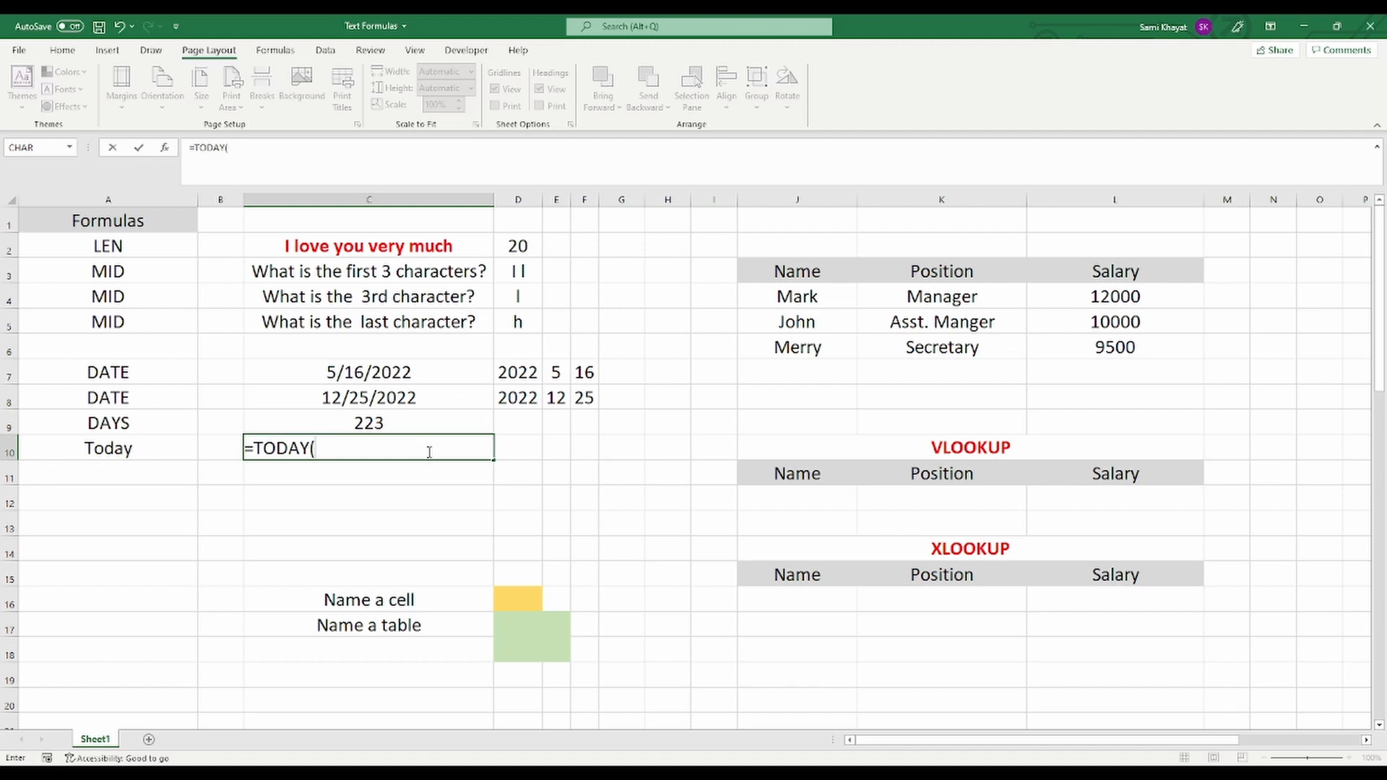
{"action": "type", "text": ")"}
{"action": "key", "text": "BackSpace"}
{"action": "type", "text": "0"}
{"action": "key", "text": "BackSpace"}
{"action": "type", "text": ")"}
{"action": "key", "text": "Return"}
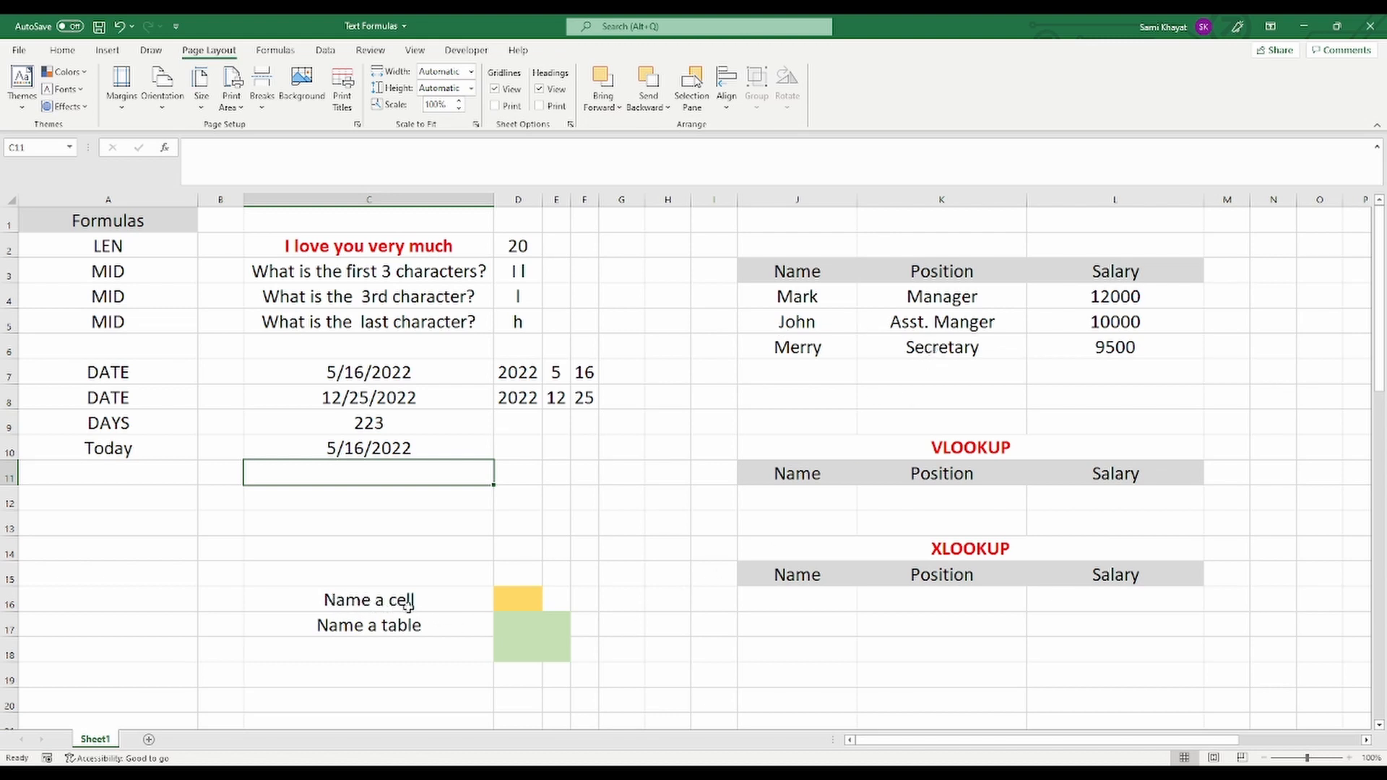
Enter a sample first name in the yellow cell D16 beside the "Name a cell" label
{"action": "left_click", "coordinate": [515, 605]}
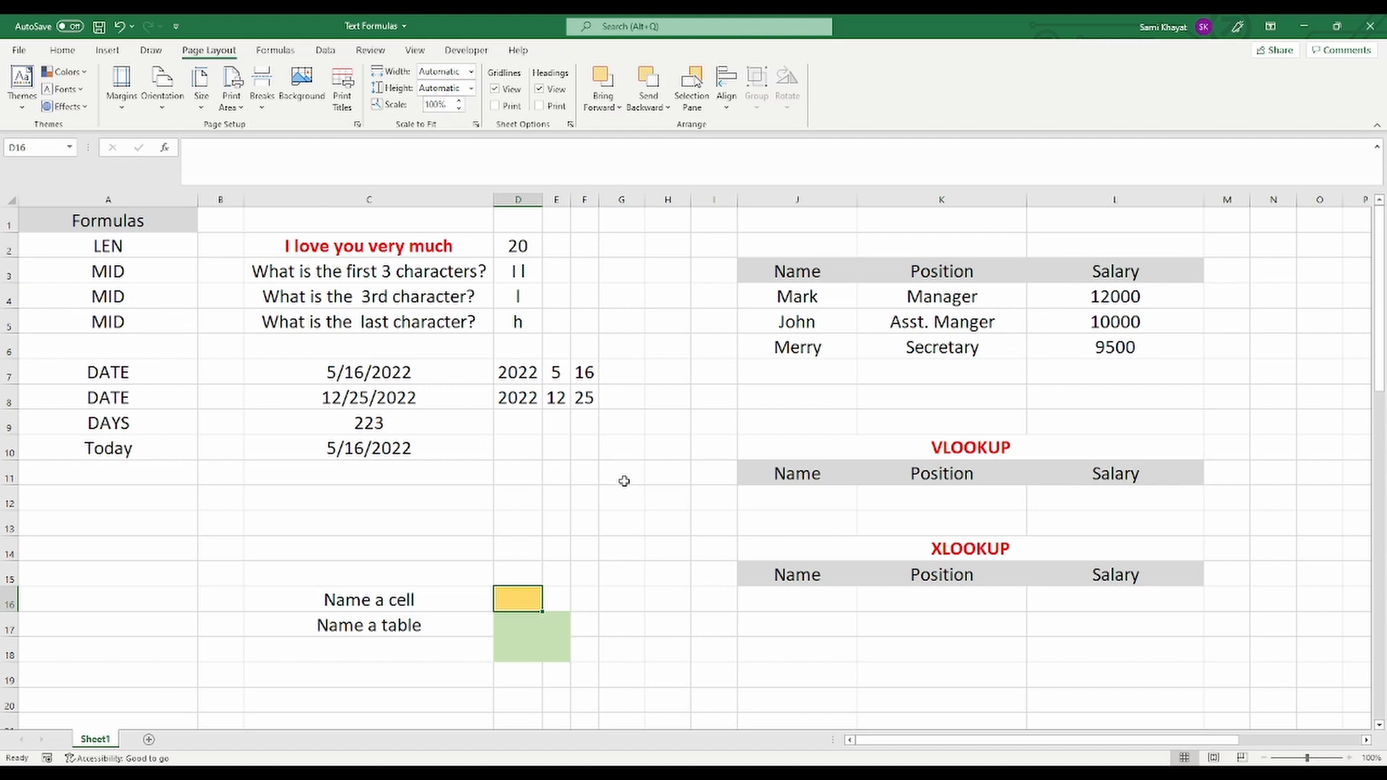
{"action": "type", "text": "Jo"}
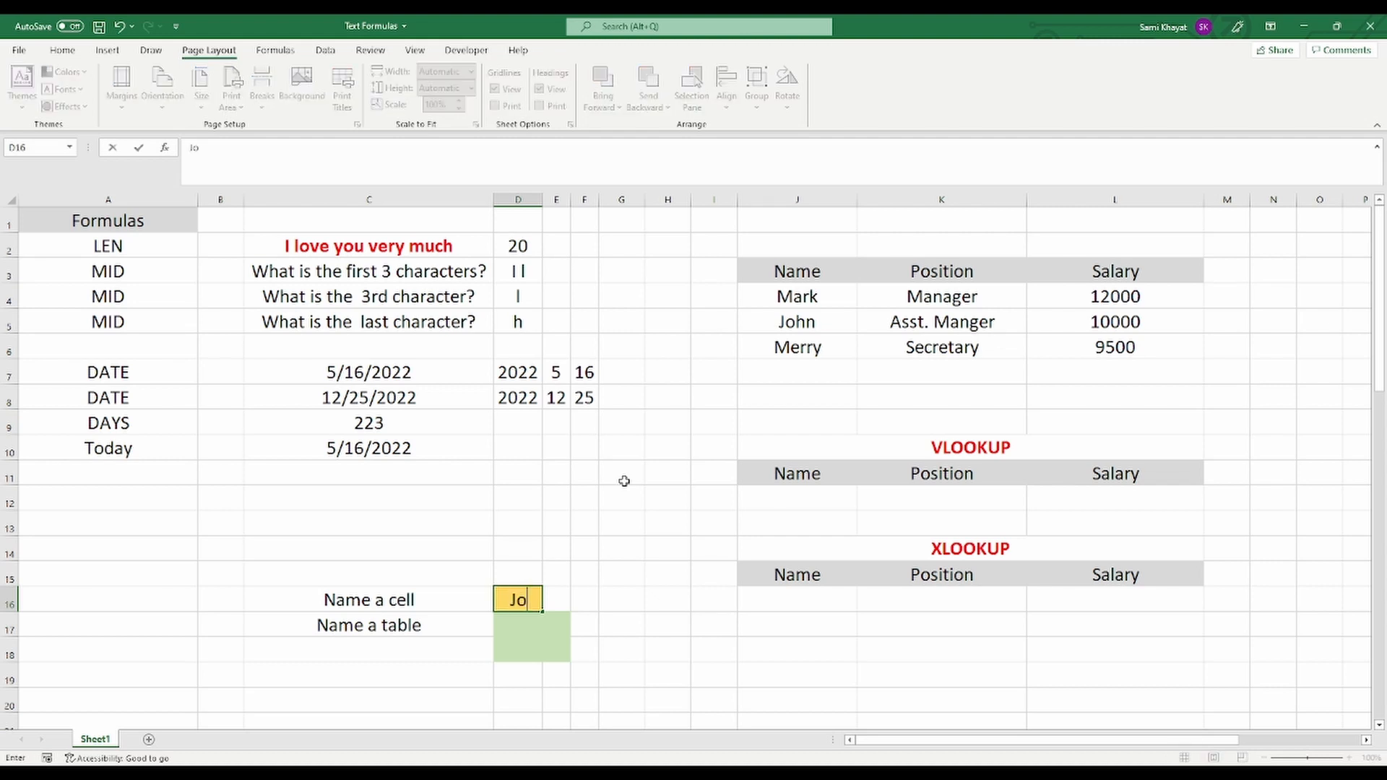
{"action": "type", "text": "hn"}
{"action": "left_click", "coordinate": [520, 586]}
Assign the defined name My_Name to cell D16
{"action": "left_click", "coordinate": [519, 600]}
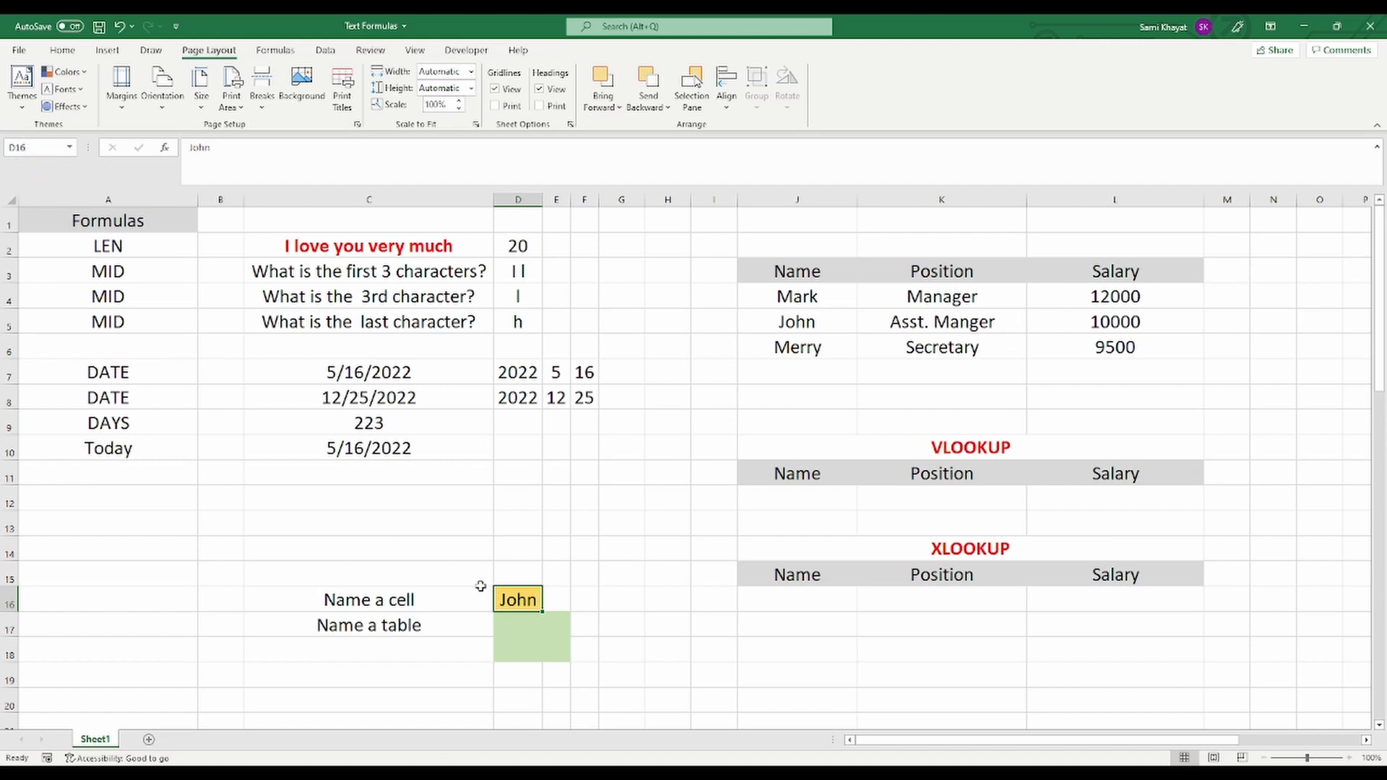
{"action": "left_click", "coordinate": [34, 146]}
{"action": "type", "text": "My_Name"}
{"action": "key", "text": "Return"}
Enter =My_Name in cell A13 to retrieve the content of the named cell
{"action": "left_click", "coordinate": [157, 526]}
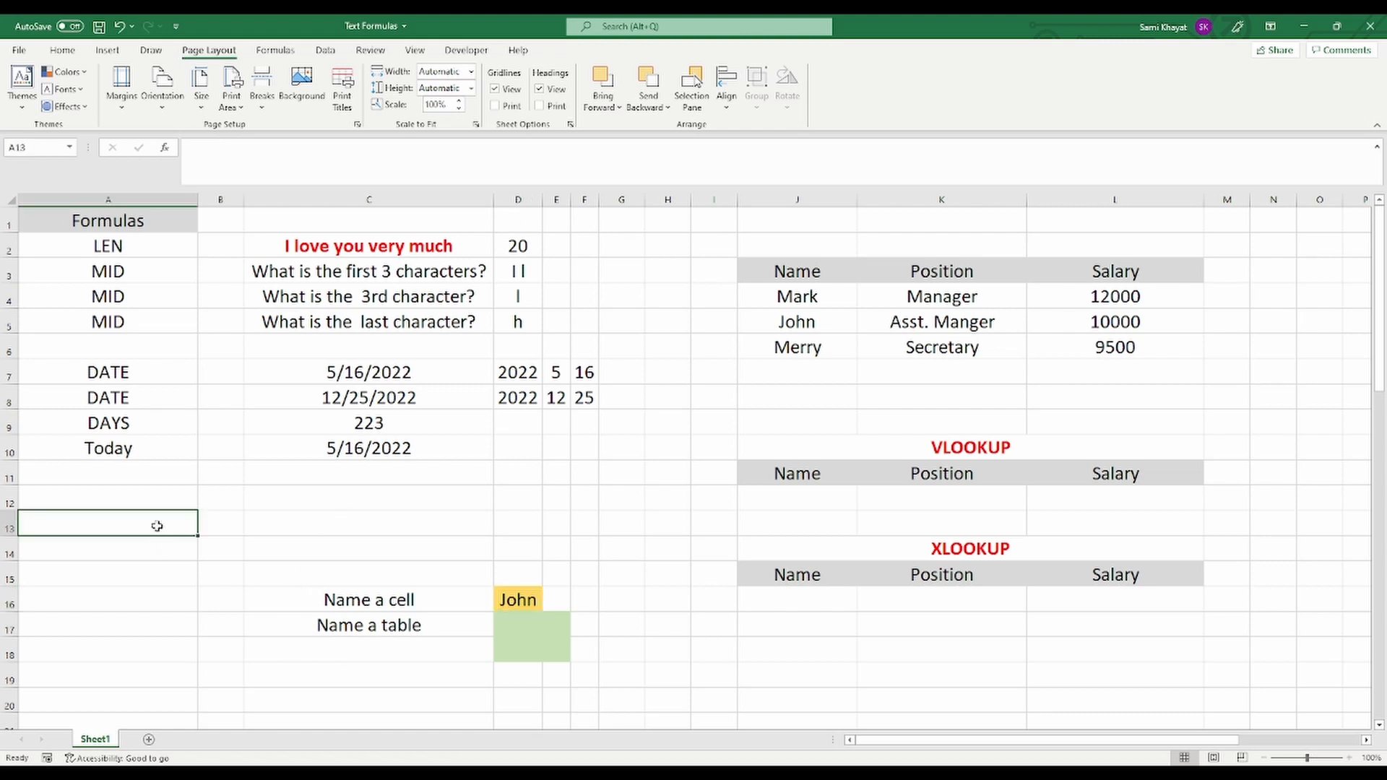
{"action": "type", "text": "=m"}
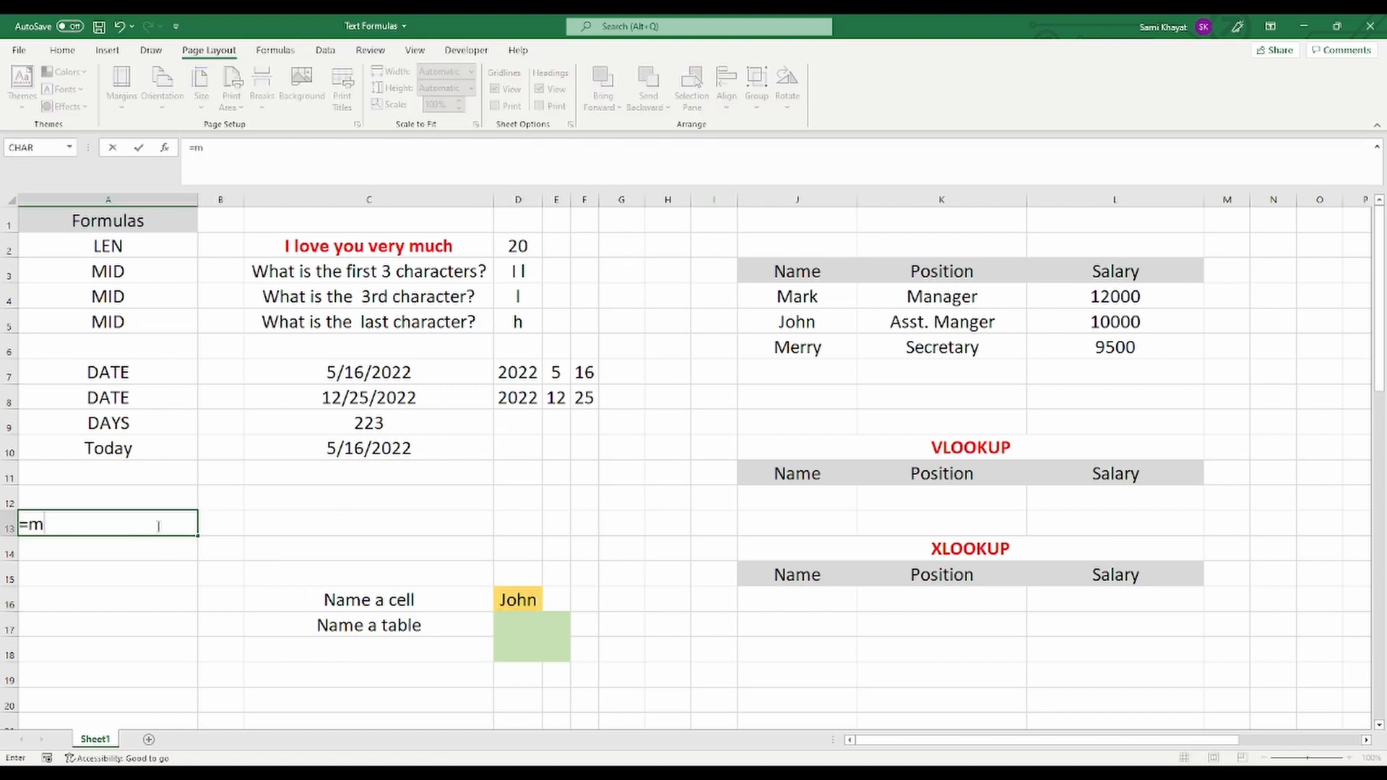
{"action": "type", "text": "y"}
{"action": "key", "text": "Tab"}
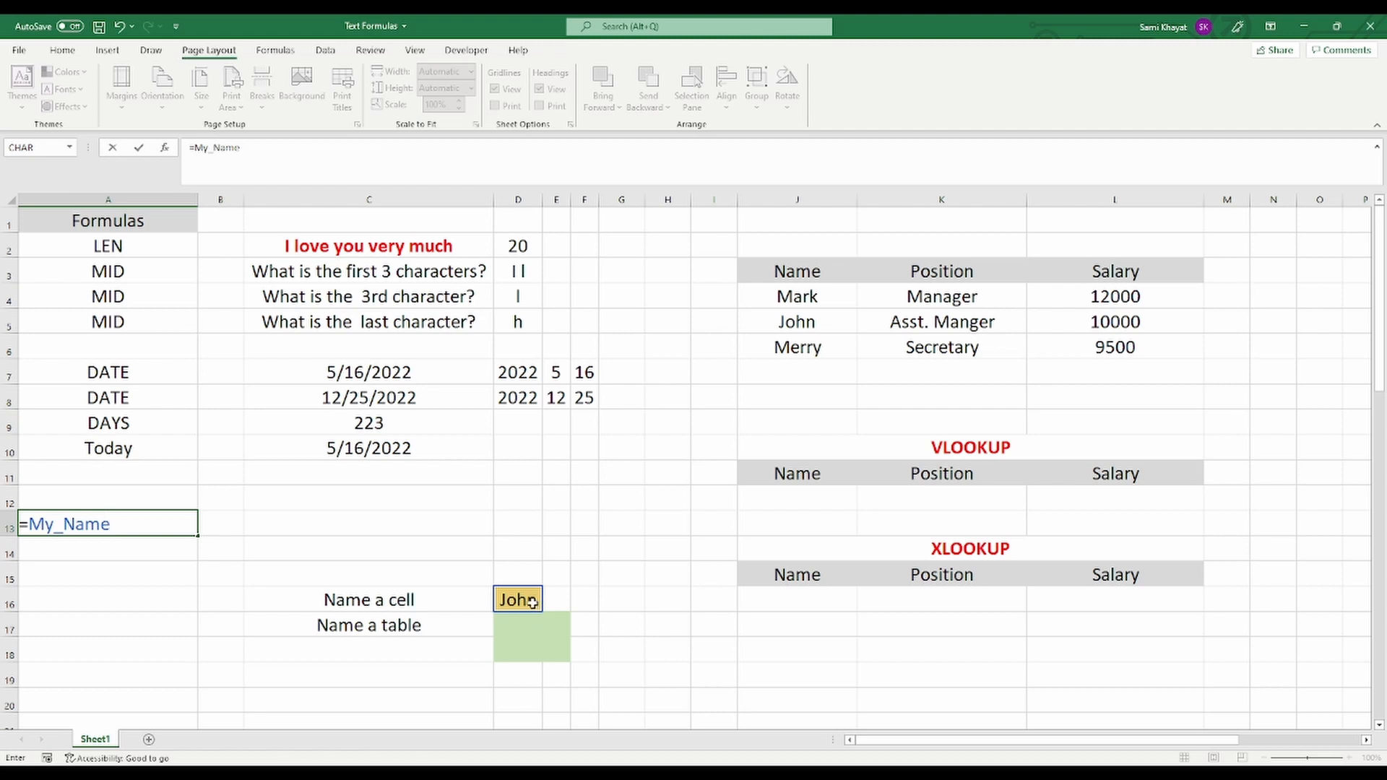
{"action": "key", "text": "Return"}
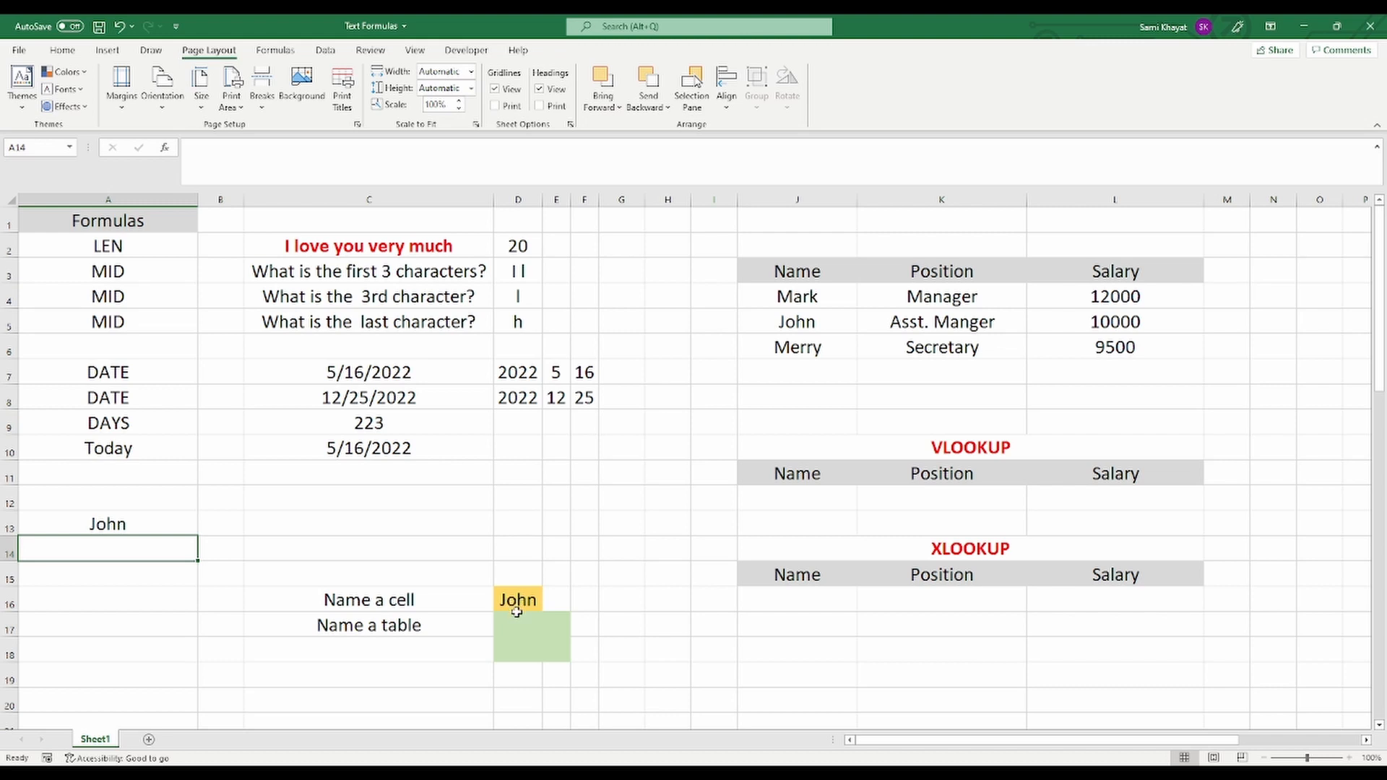
Enter a sample first name in cell D15 and define that same text as the cell's name
{"action": "left_click", "coordinate": [518, 574]}
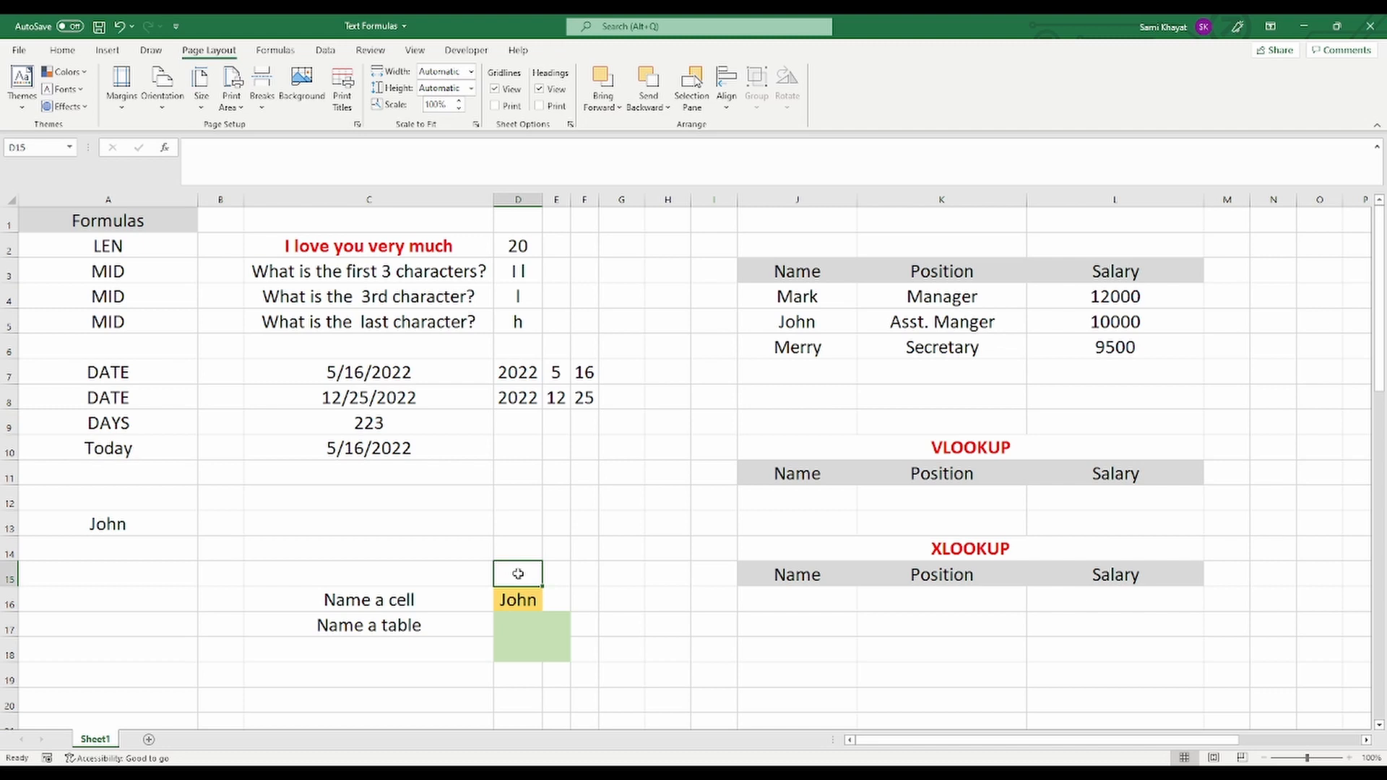
{"action": "type", "text": "Merr"}
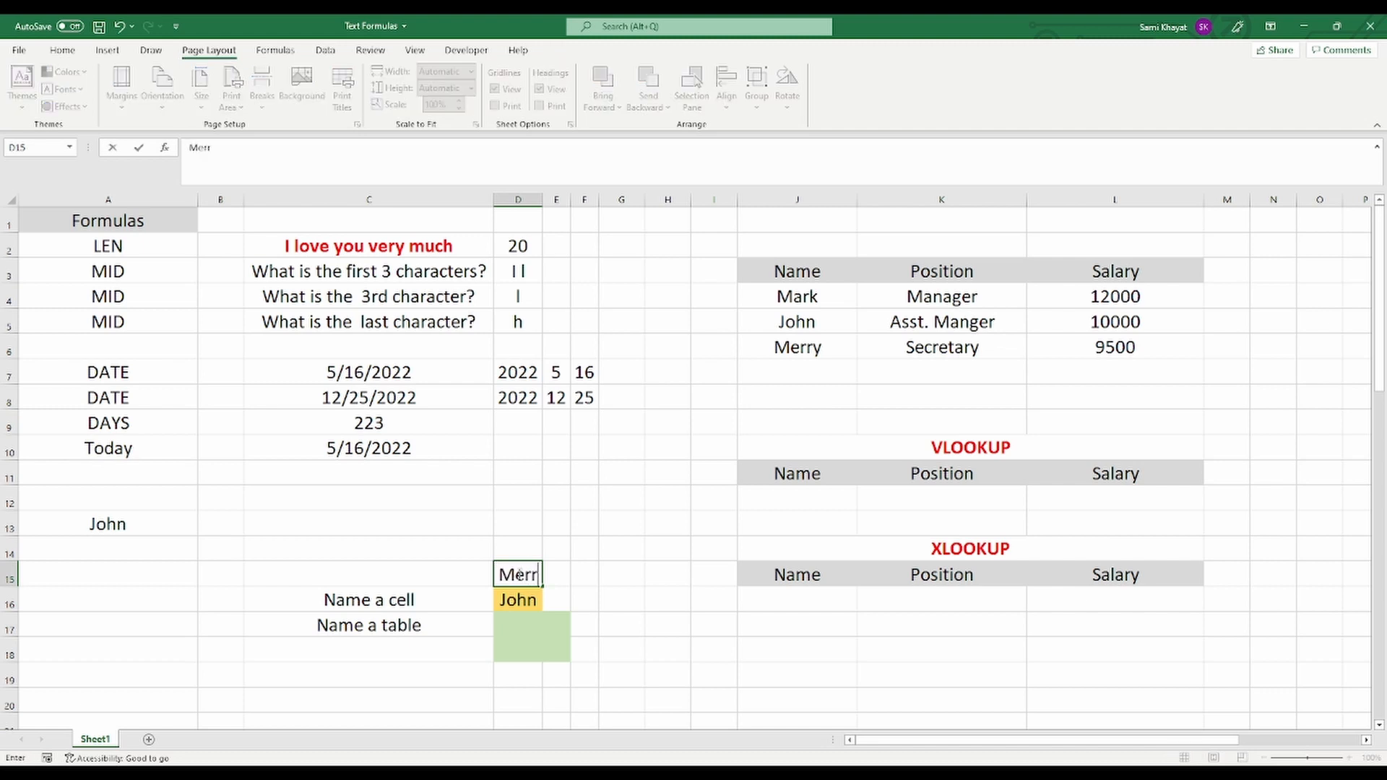
{"action": "type", "text": "y"}
{"action": "key", "text": "Return"}
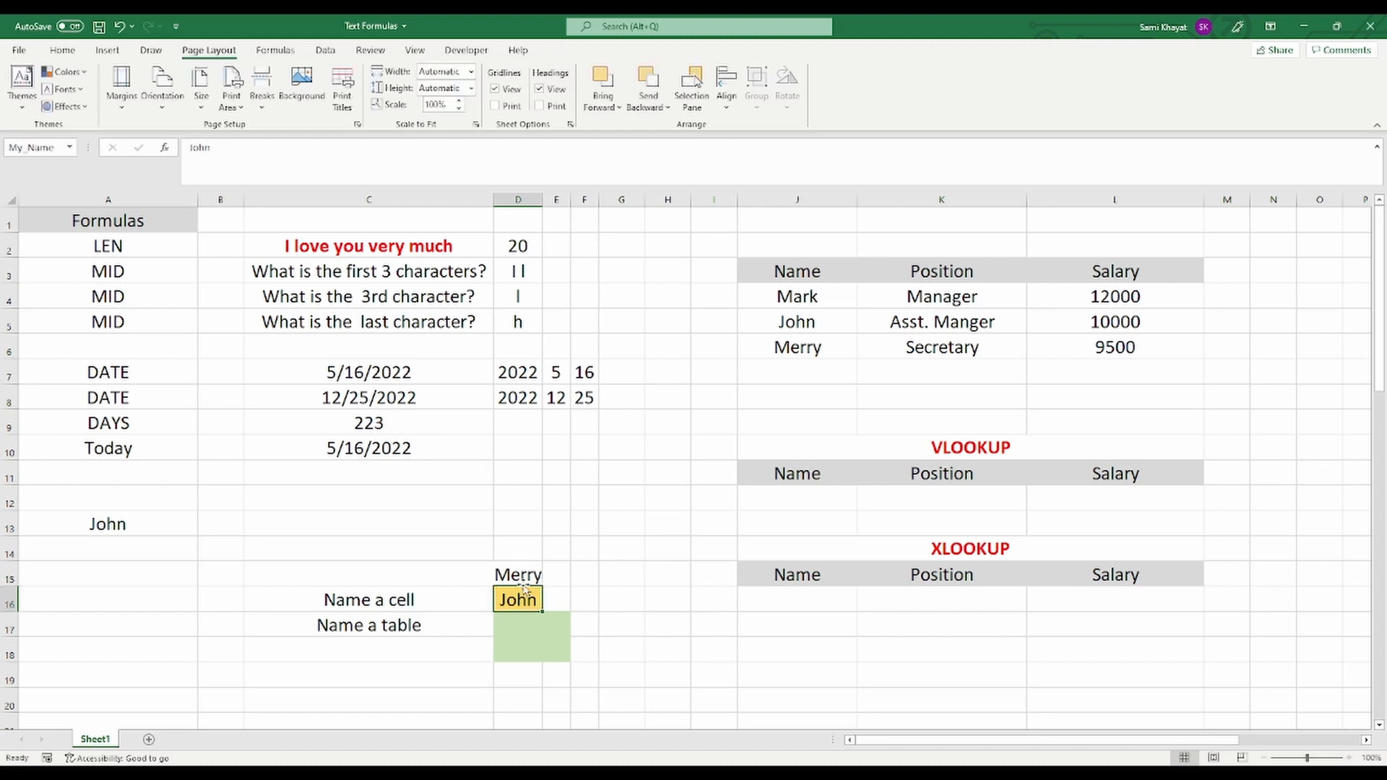
{"action": "left_click", "coordinate": [518, 575]}
{"action": "left_click", "coordinate": [521, 577]}
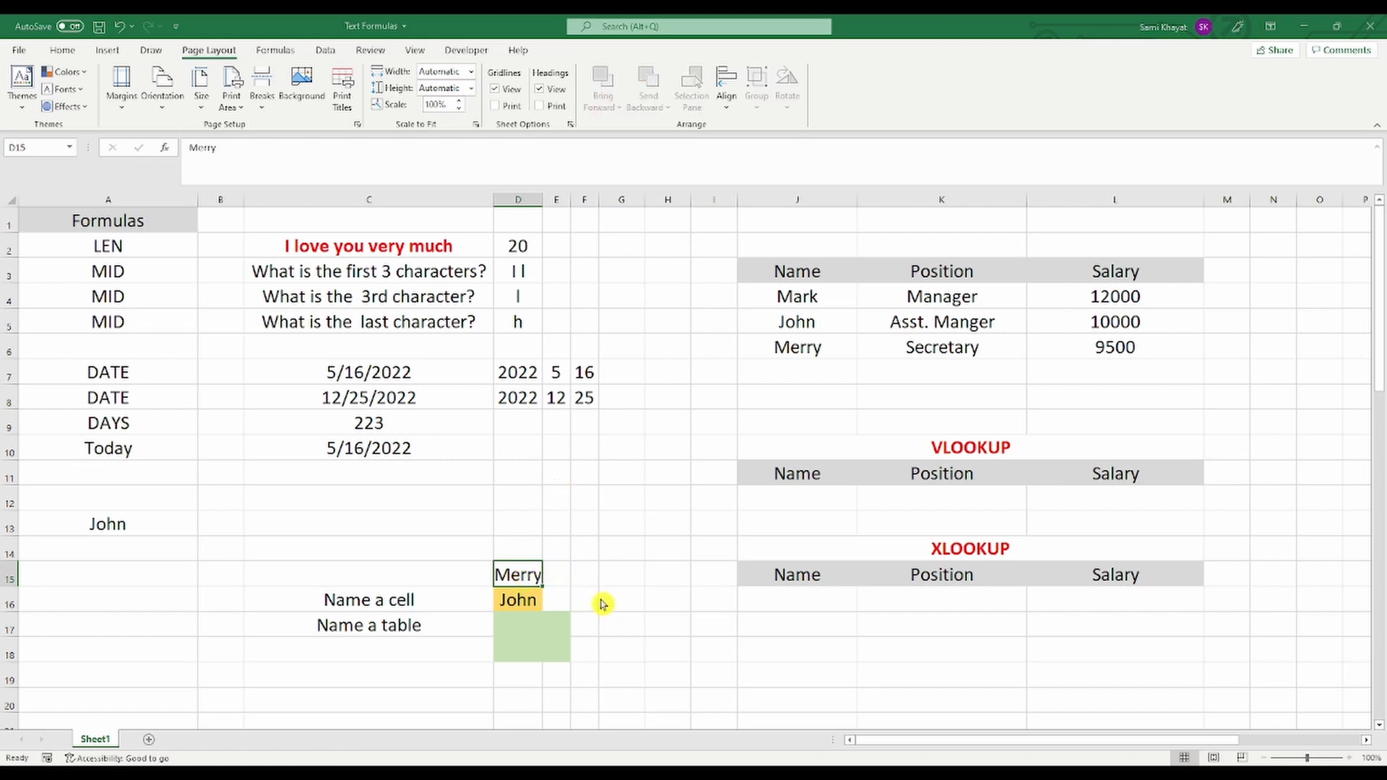
Enter a formula in cell A15 that retrieves the content of D15 through its defined name
{"action": "left_click", "coordinate": [164, 577]}
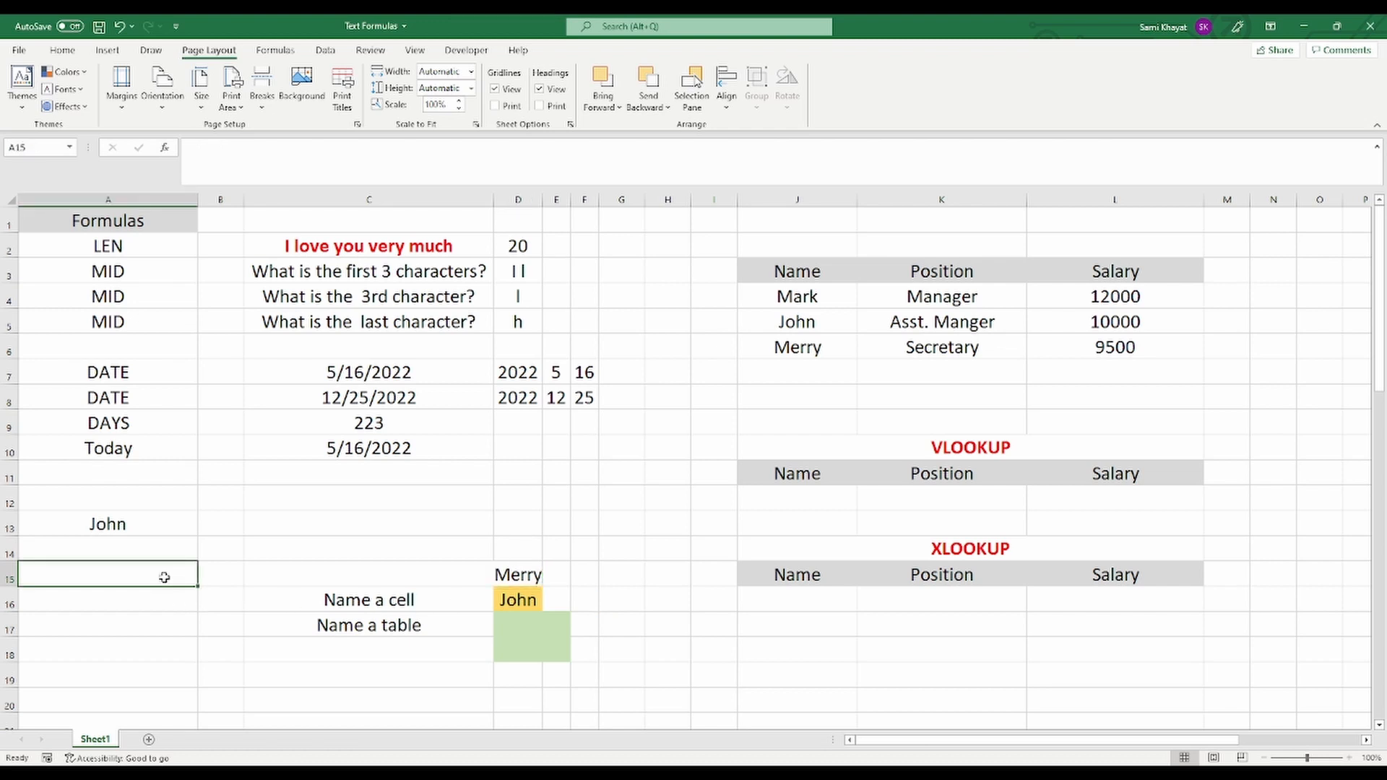
{"action": "type", "text": "=m"}
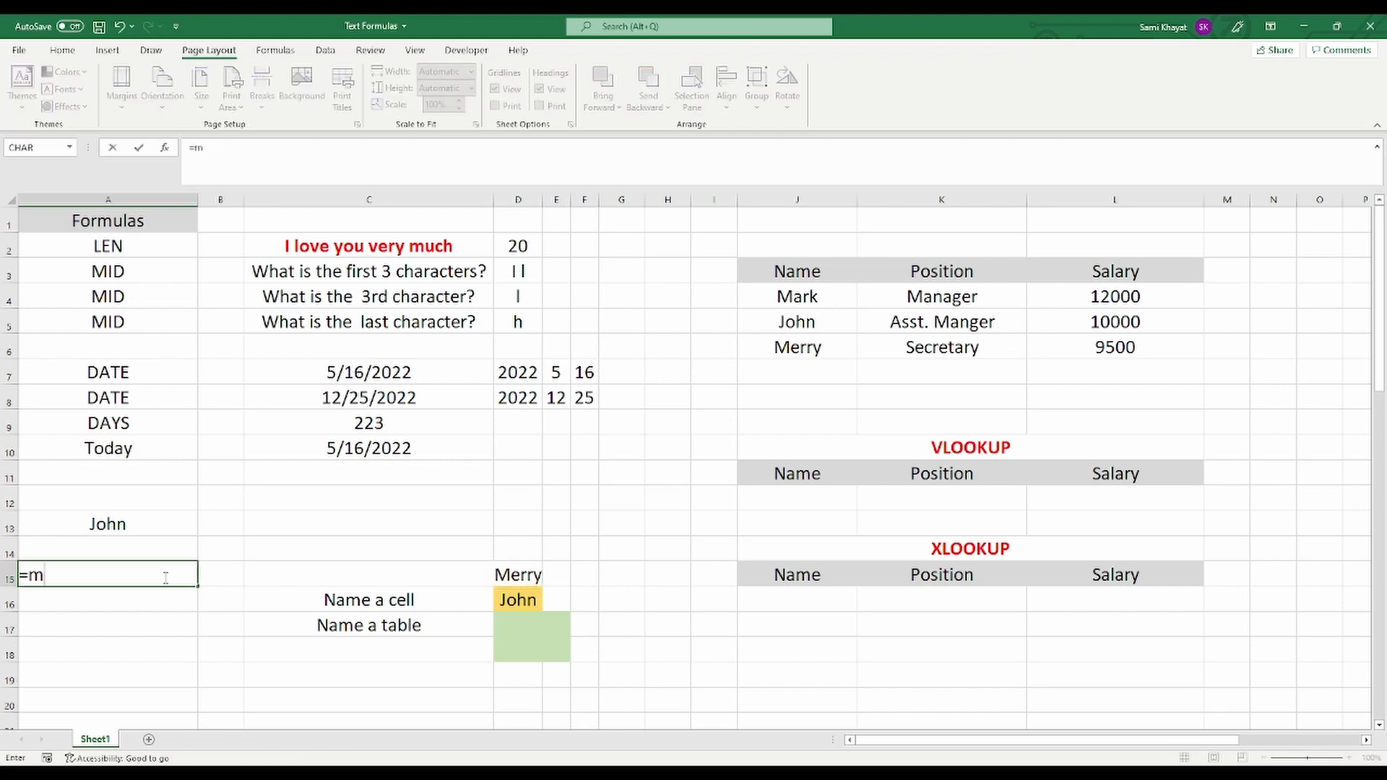
{"action": "type", "text": "e"}
{"action": "double_click", "coordinate": [68, 609]}
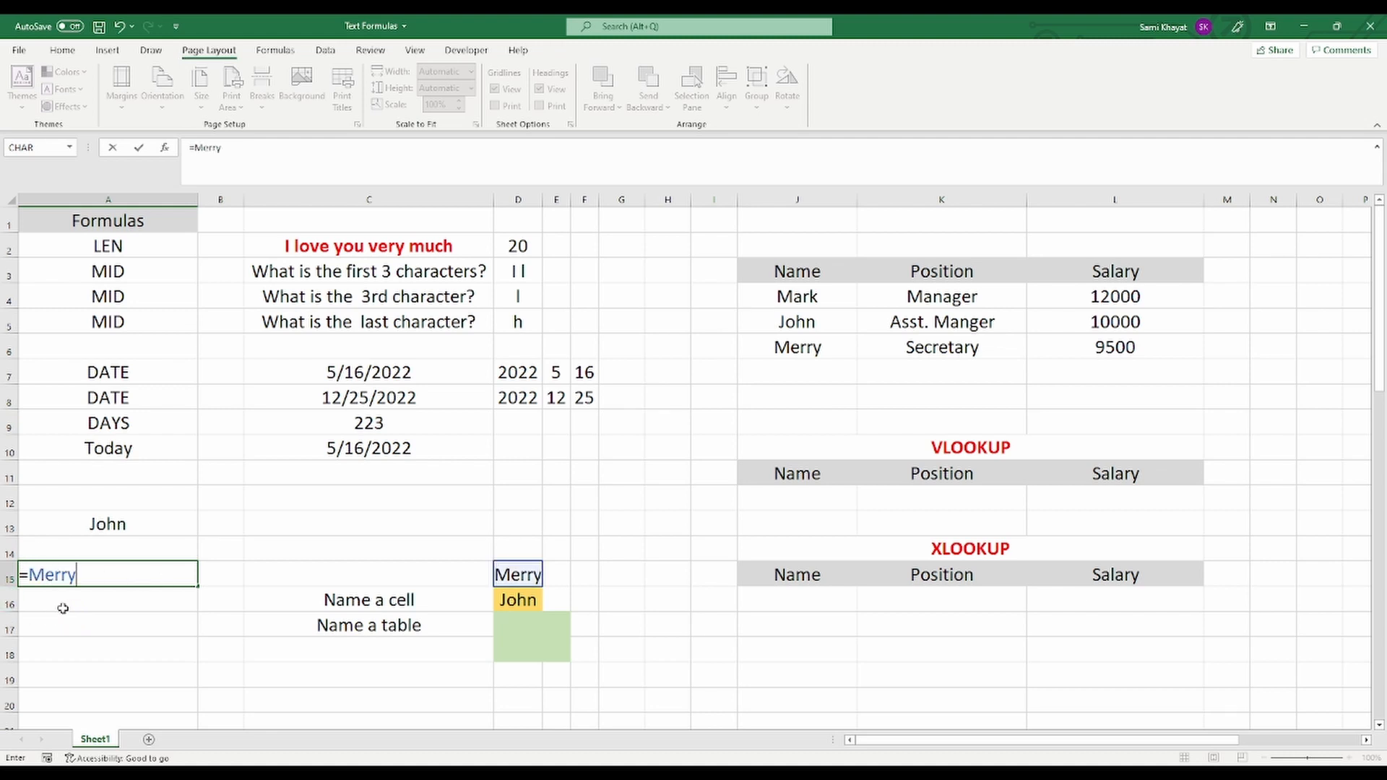
{"action": "key", "text": "Return"}
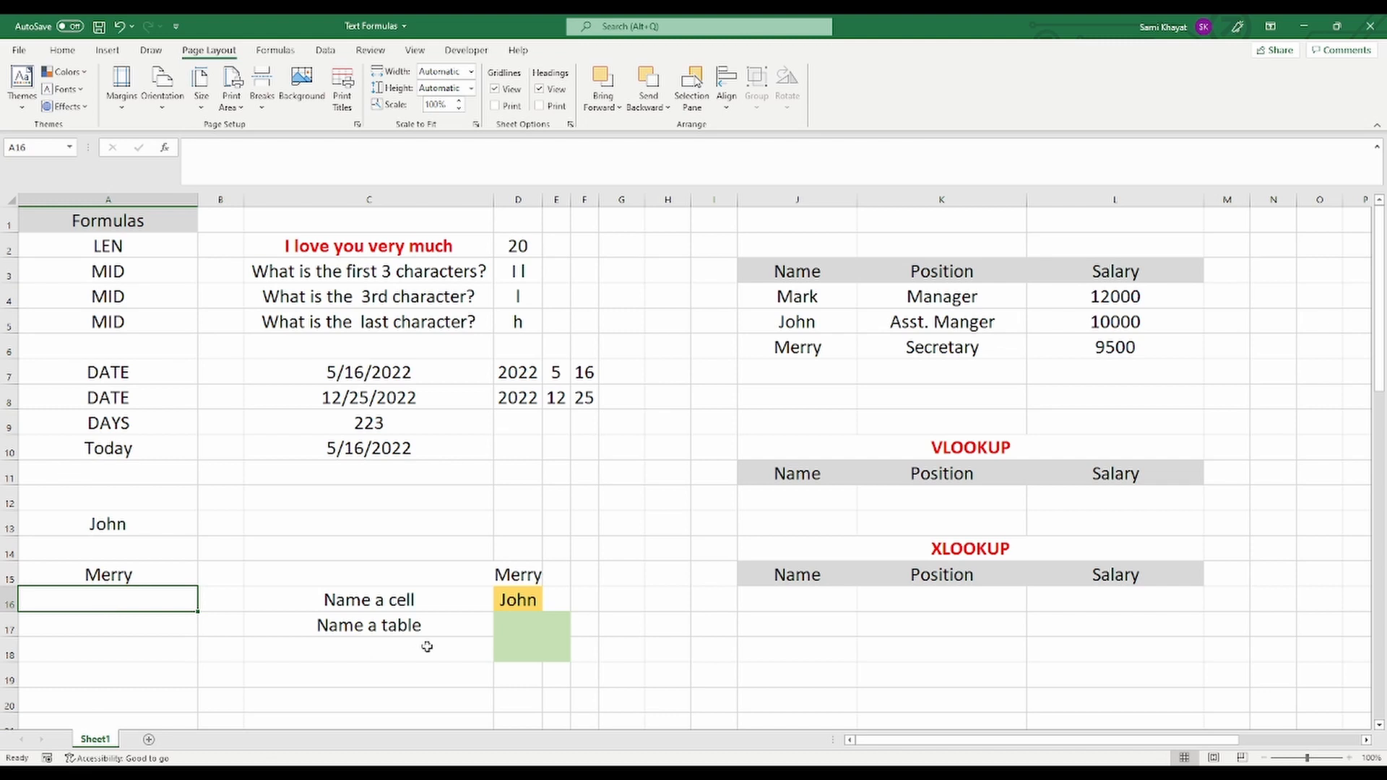
Replace the content of the named cell D15 with a different first name to test the linked formula in A15
{"action": "left_click", "coordinate": [521, 575]}
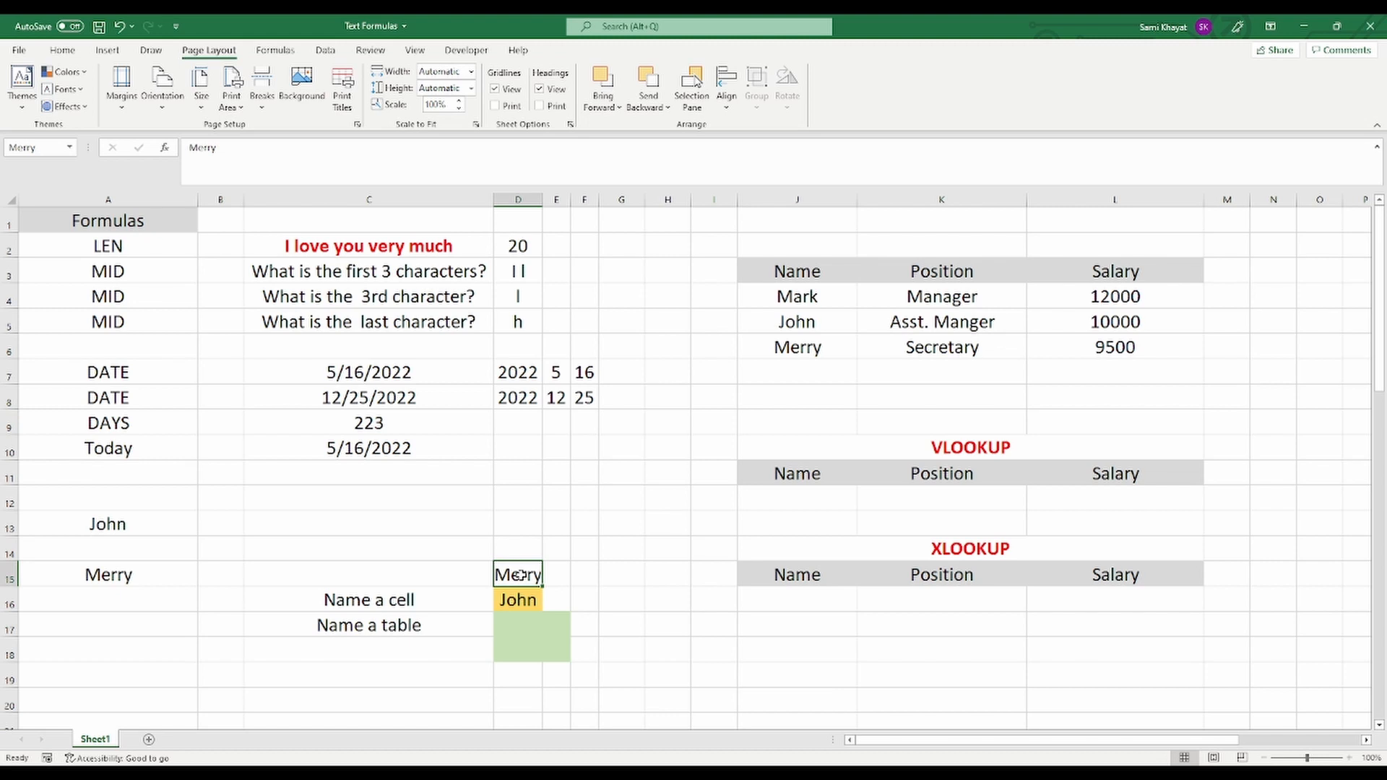
{"action": "type", "text": "Ch"}
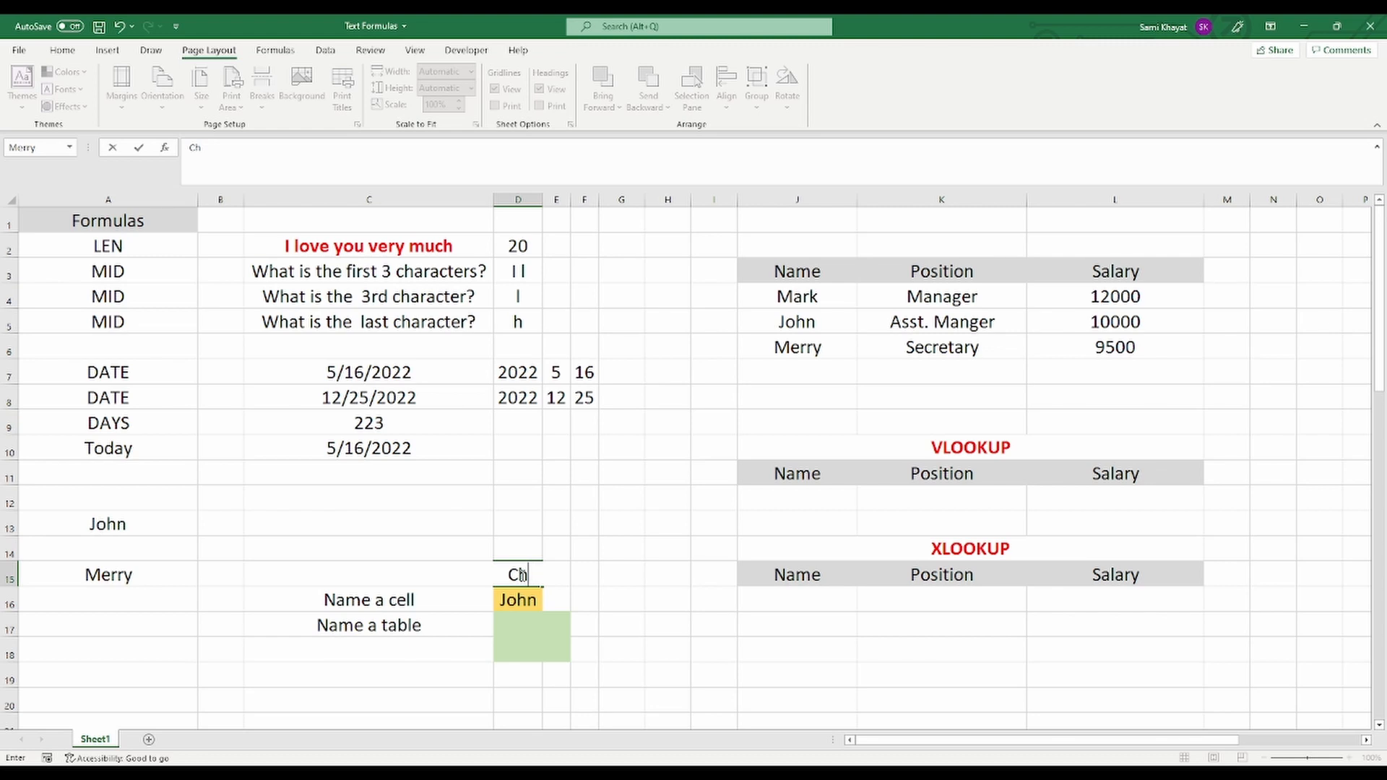
{"action": "type", "text": "ck"}
{"action": "key", "text": "BackSpace"}
{"action": "key", "text": "BackSpace"}
{"action": "key", "text": "BackSpace"}
{"action": "key", "text": "BackSpace"}
{"action": "type", "text": "Jack"}
{"action": "key", "text": "Return"}
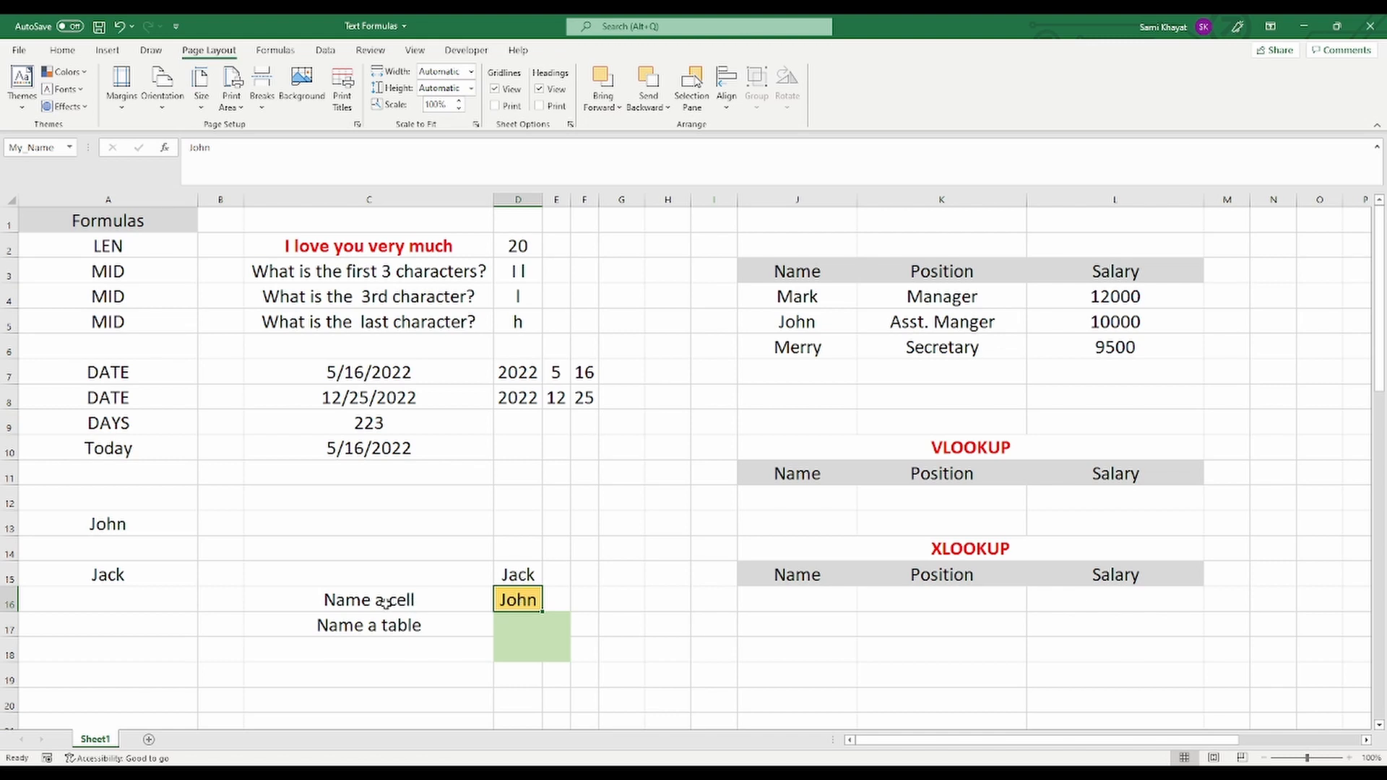
{"action": "left_click", "coordinate": [507, 574]}
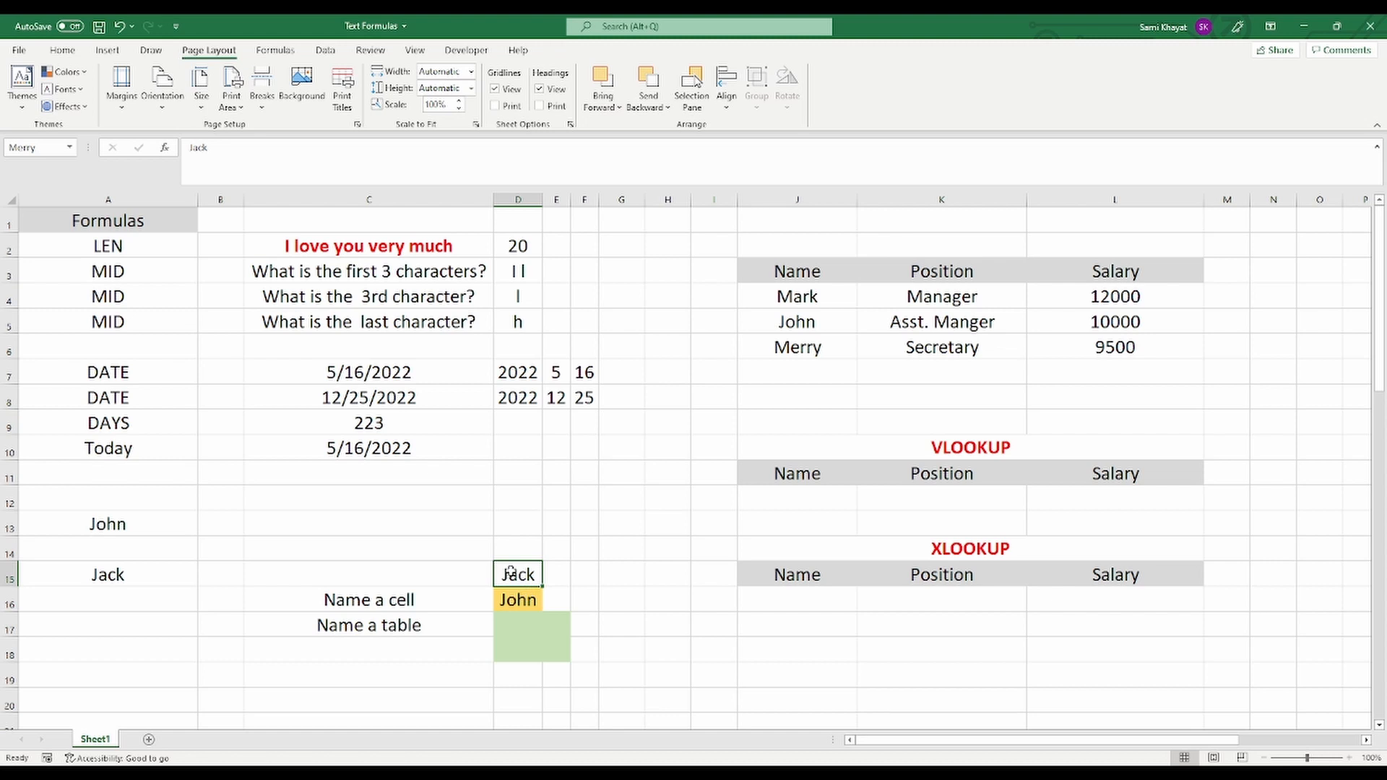
Enter 1 in D17 and 2 in E17 of the green range beside the "Name a table" label
{"action": "left_click", "coordinate": [508, 622]}
{"action": "left_click_drag", "start_coordinate": [508, 622], "coordinate": [537, 628]}
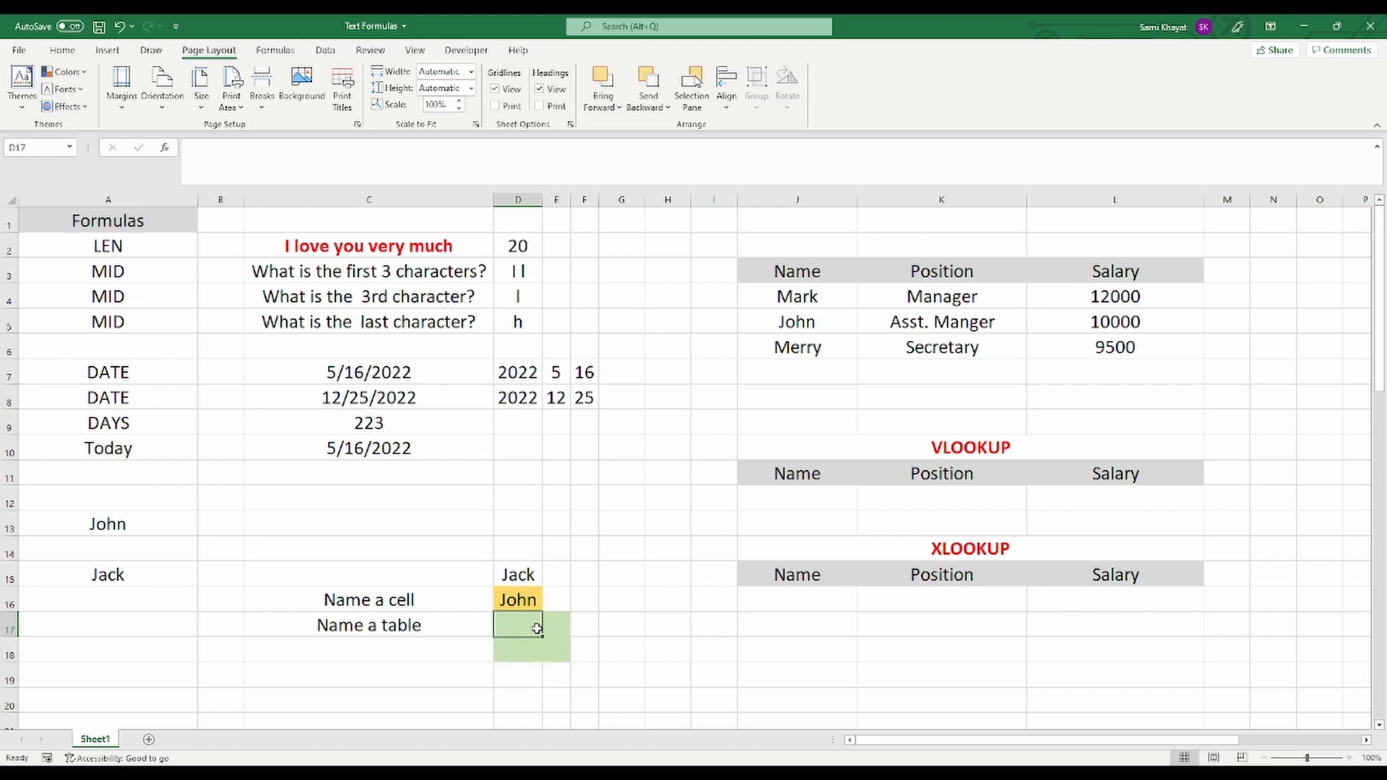
{"action": "type", "text": "1"}
{"action": "key", "text": "Tab"}
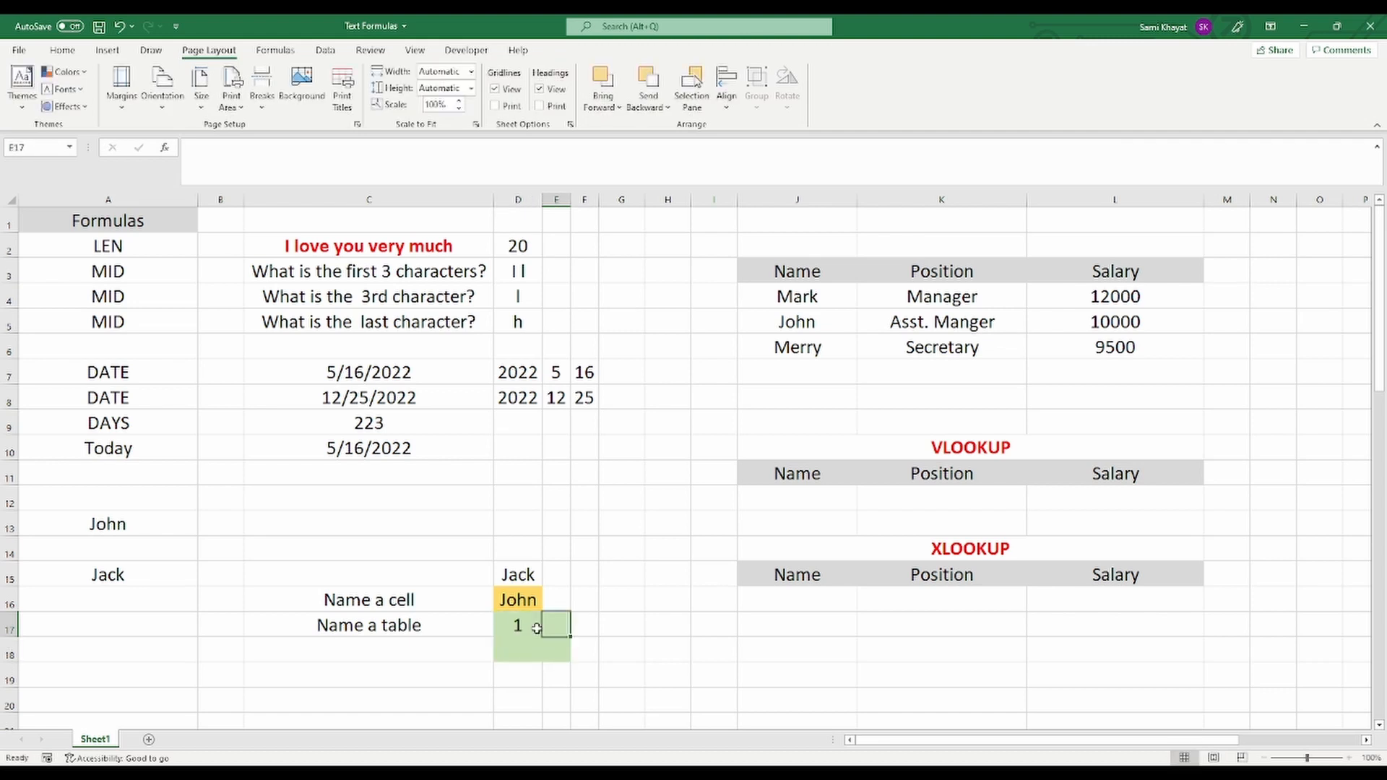
{"action": "type", "text": "2"}
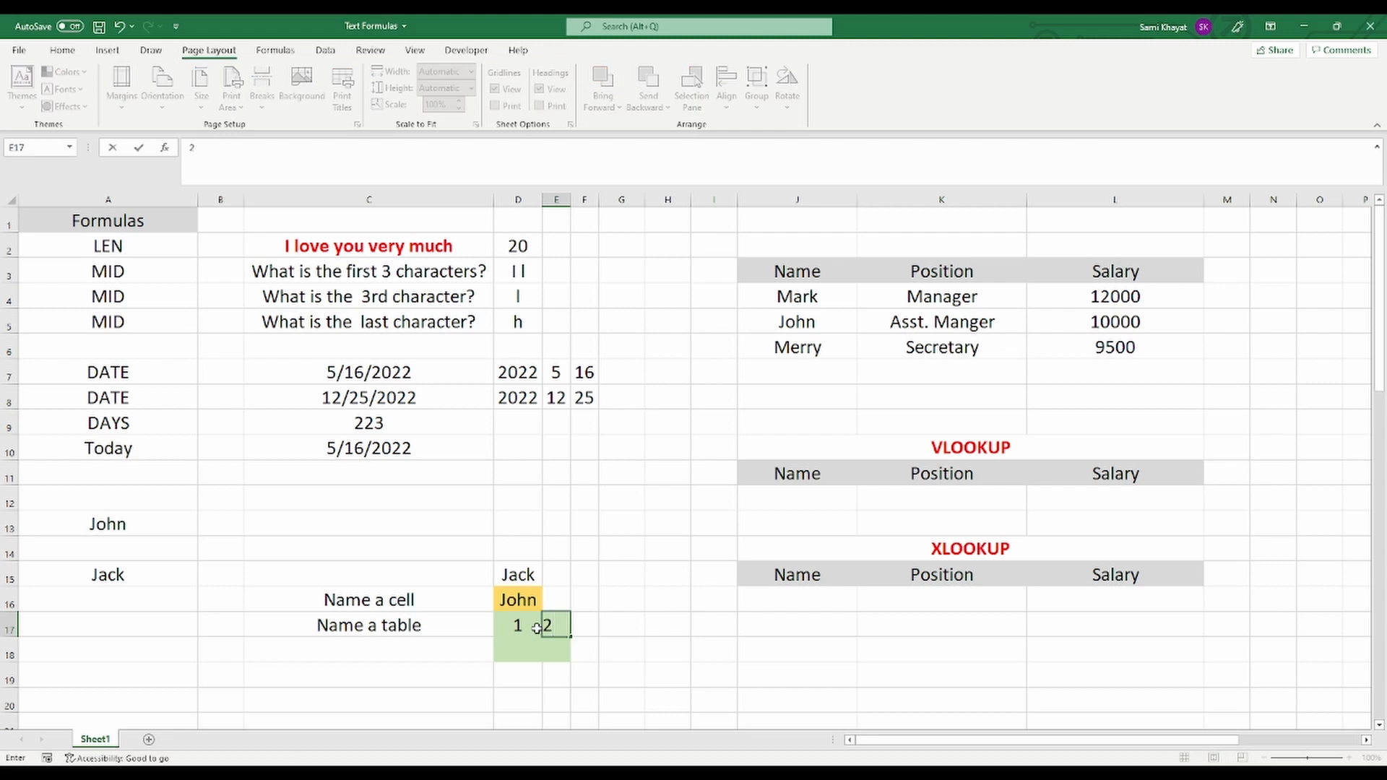
{"action": "key", "text": "shift+Tab"}
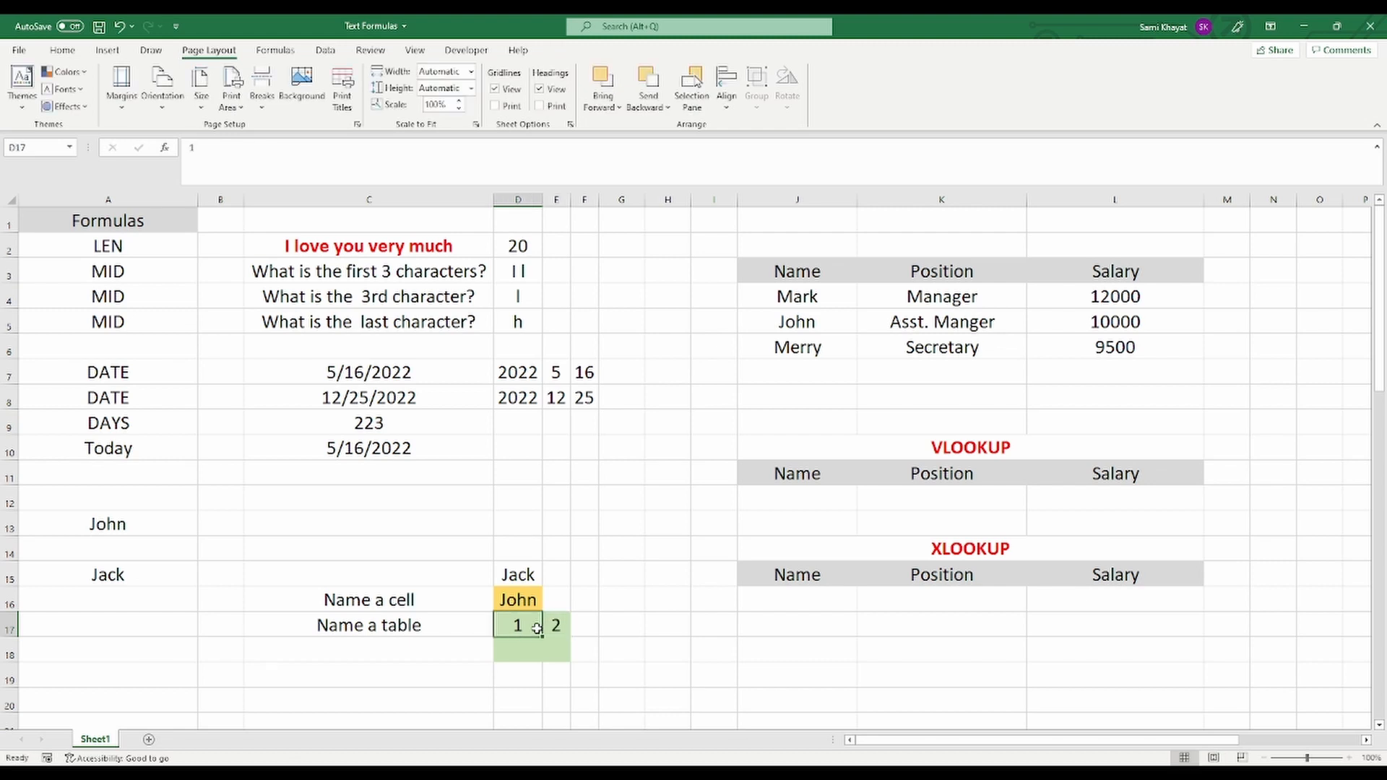
Replace the number in cell D17 with a sample first name
{"action": "type", "text": "Ja"}
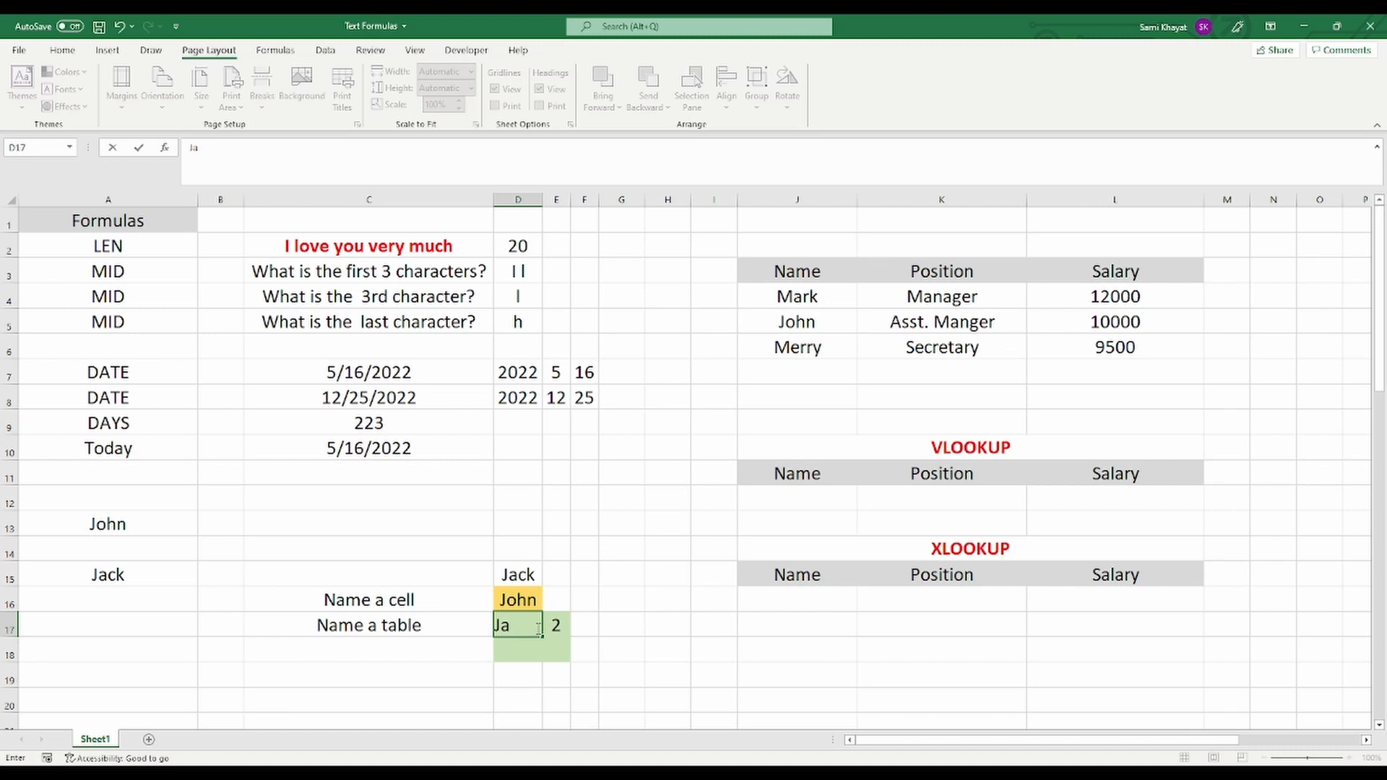
{"action": "type", "text": "hn"}
{"action": "left_click", "coordinate": [509, 624]}
{"action": "key", "text": "BackSpace"}
{"action": "type", "text": "ohn"}
Fill the second row of the green table with a sample first name in D18 and 3 in E18
{"action": "left_click", "coordinate": [526, 654]}
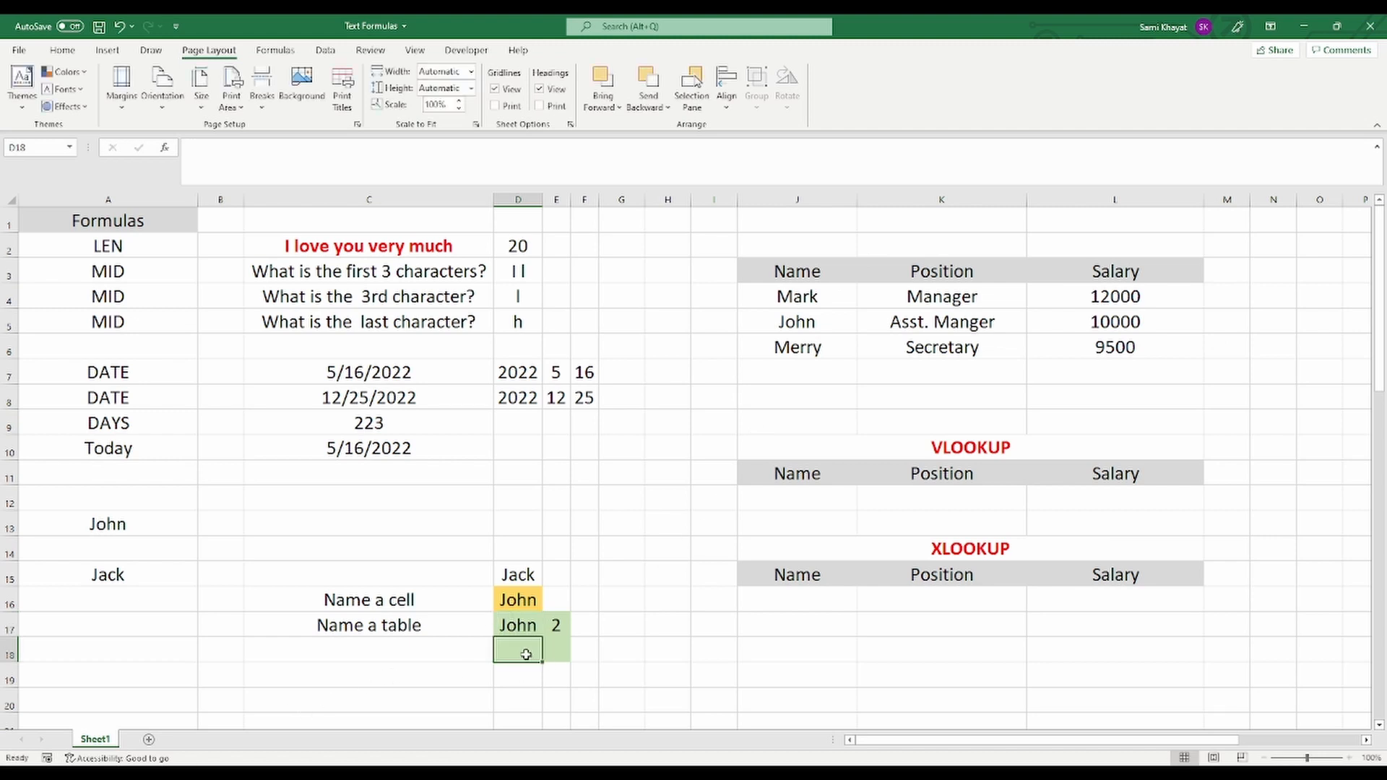
{"action": "type", "text": "Joy"}
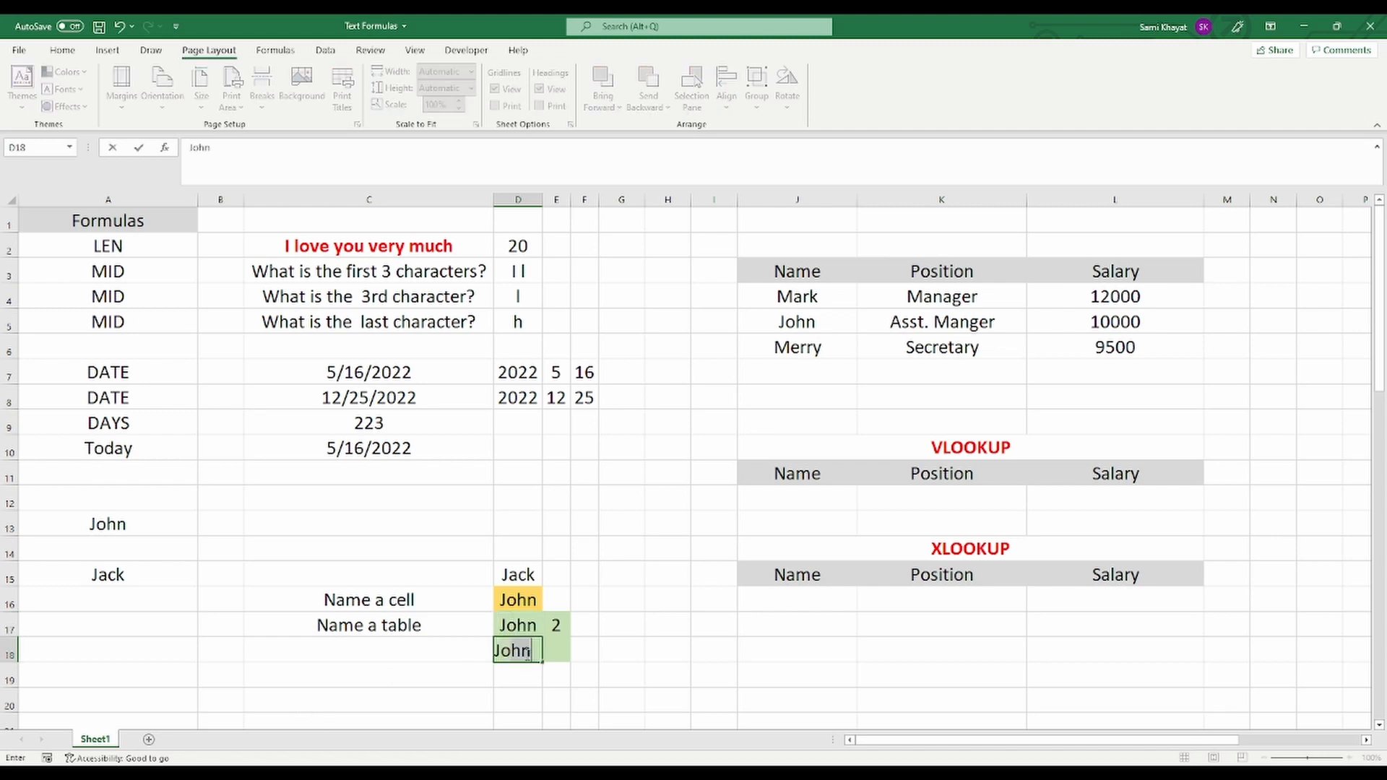
{"action": "left_click", "coordinate": [567, 648]}
{"action": "type", "text": "3"}
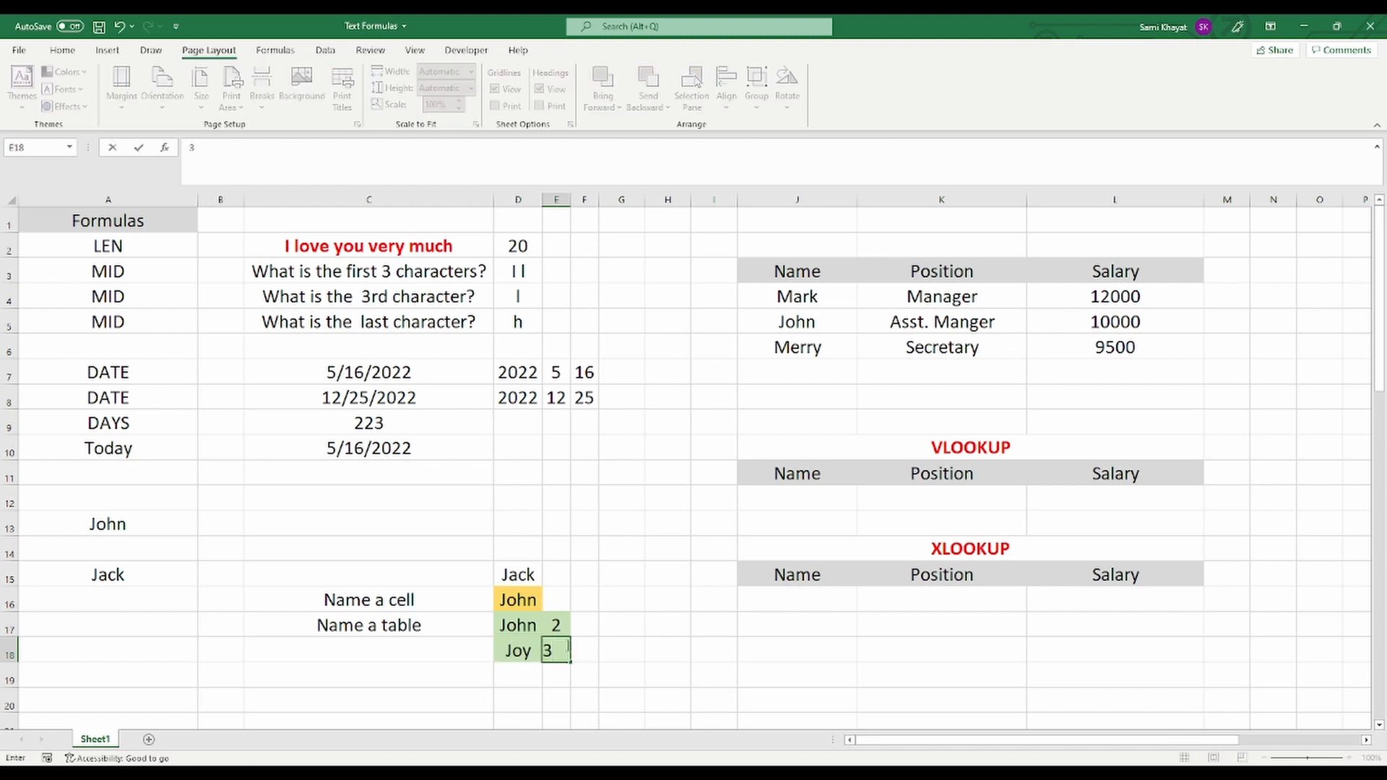
{"action": "left_click", "coordinate": [630, 673]}
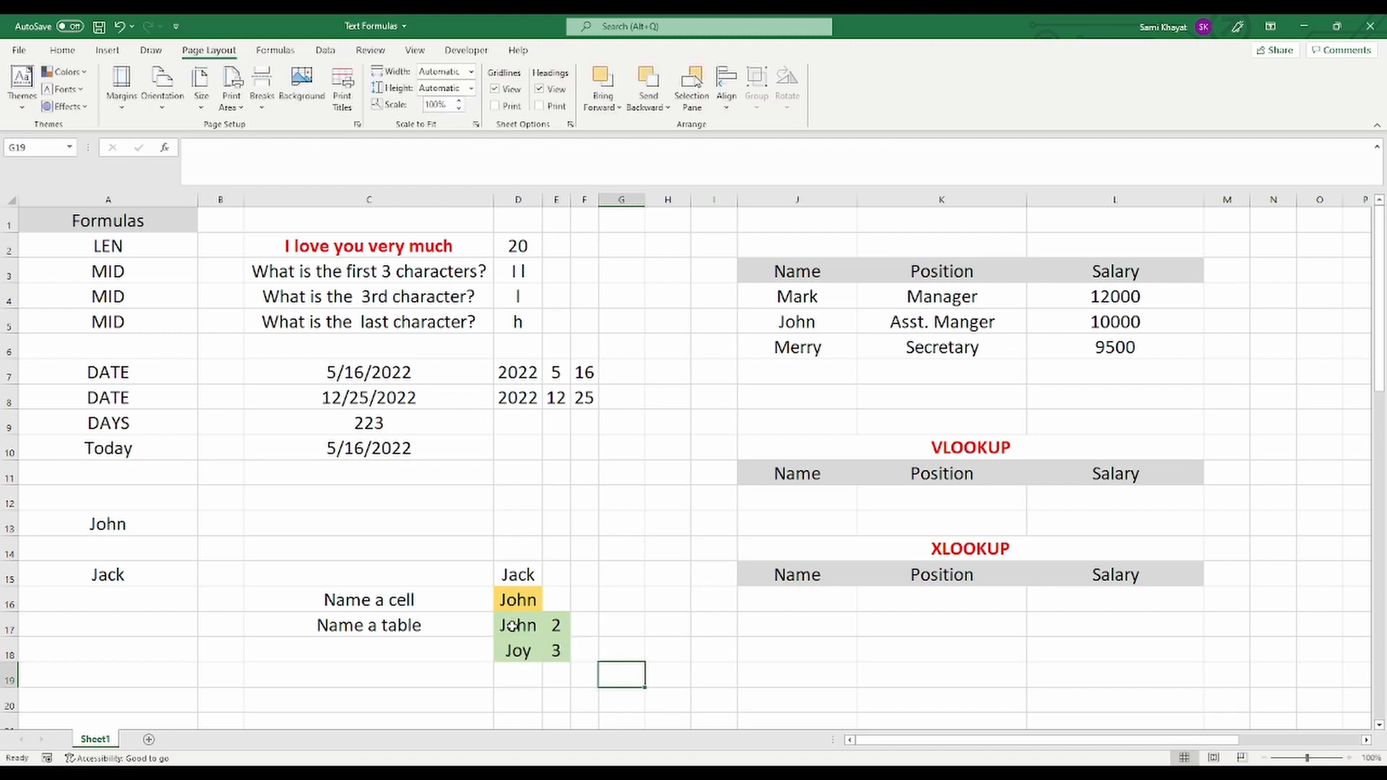
Assign the defined name Score to the green table range D17:E18
{"action": "left_click_drag", "start_coordinate": [513, 626], "coordinate": [550, 650]}
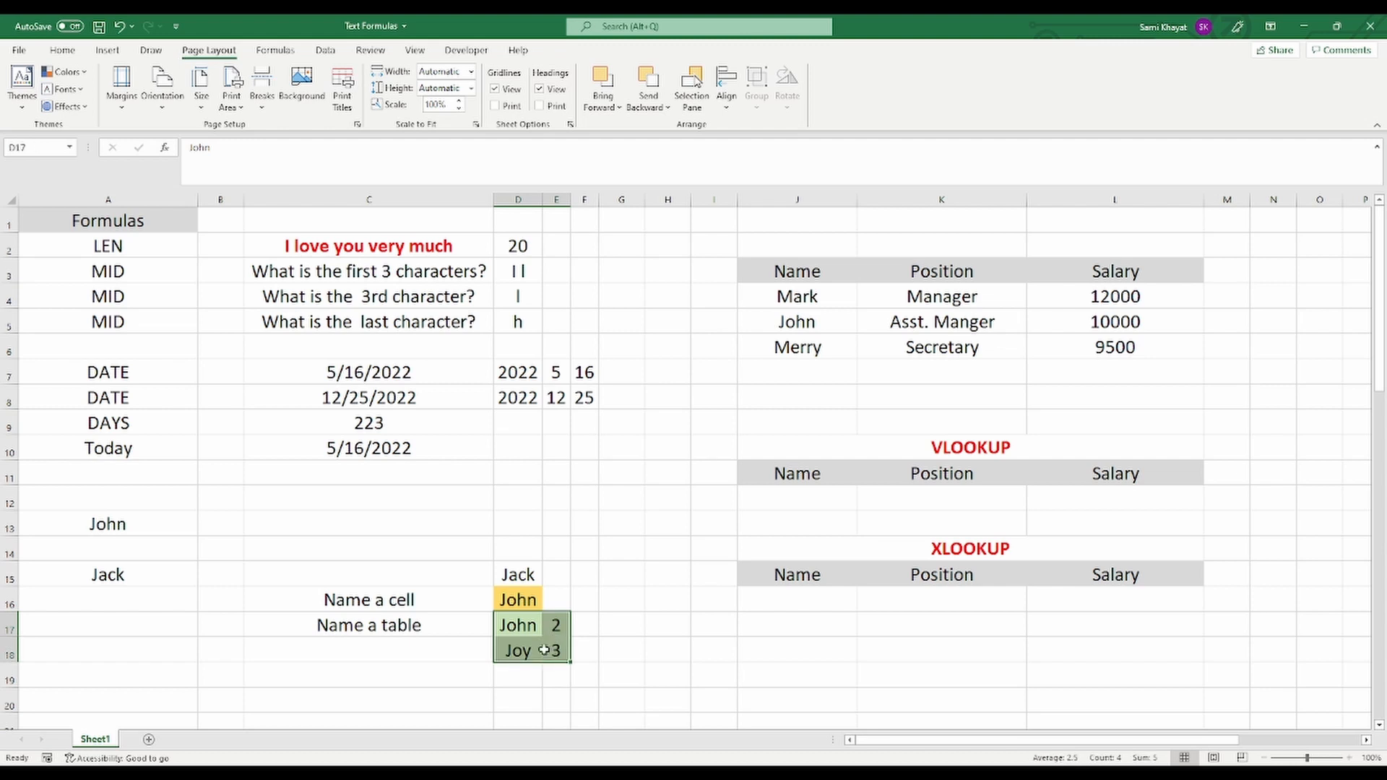
{"action": "left_click", "coordinate": [574, 607]}
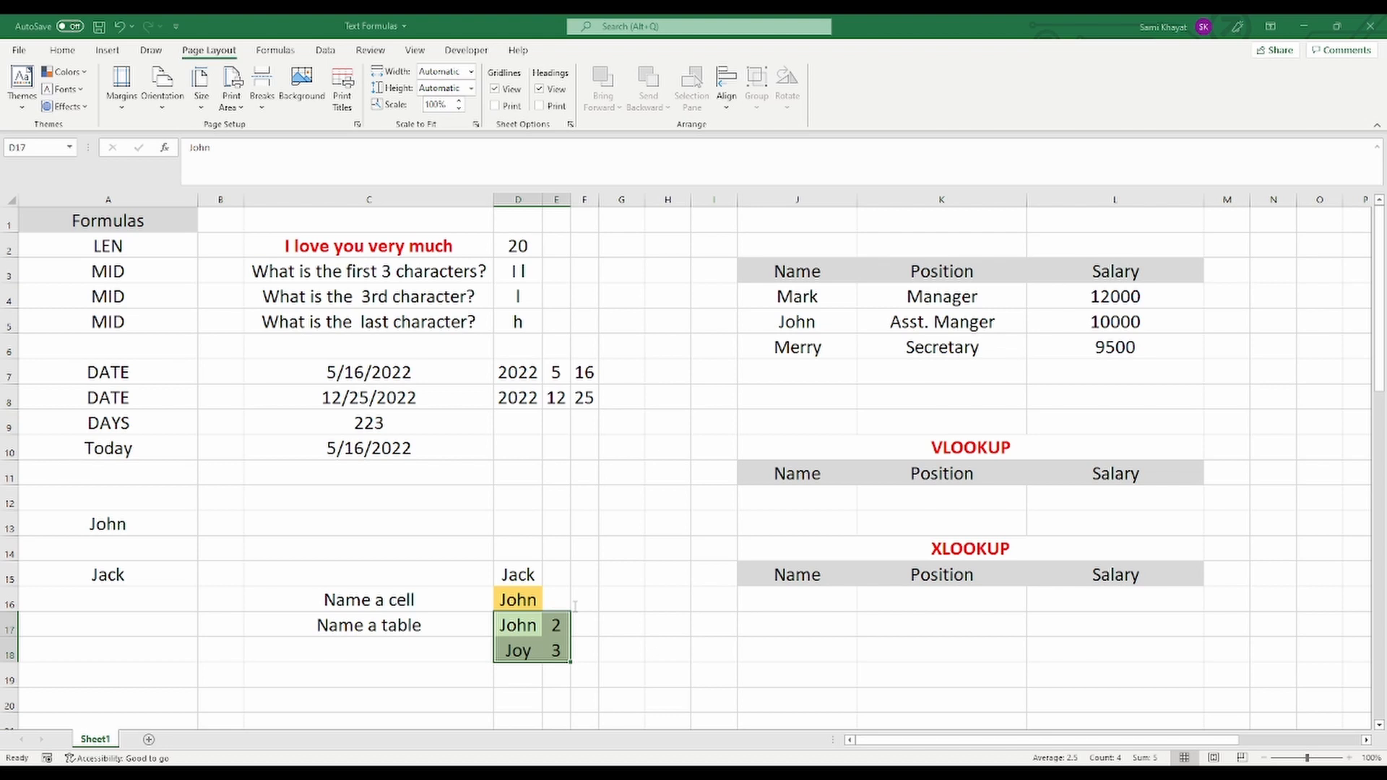
{"action": "left_click", "coordinate": [597, 663]}
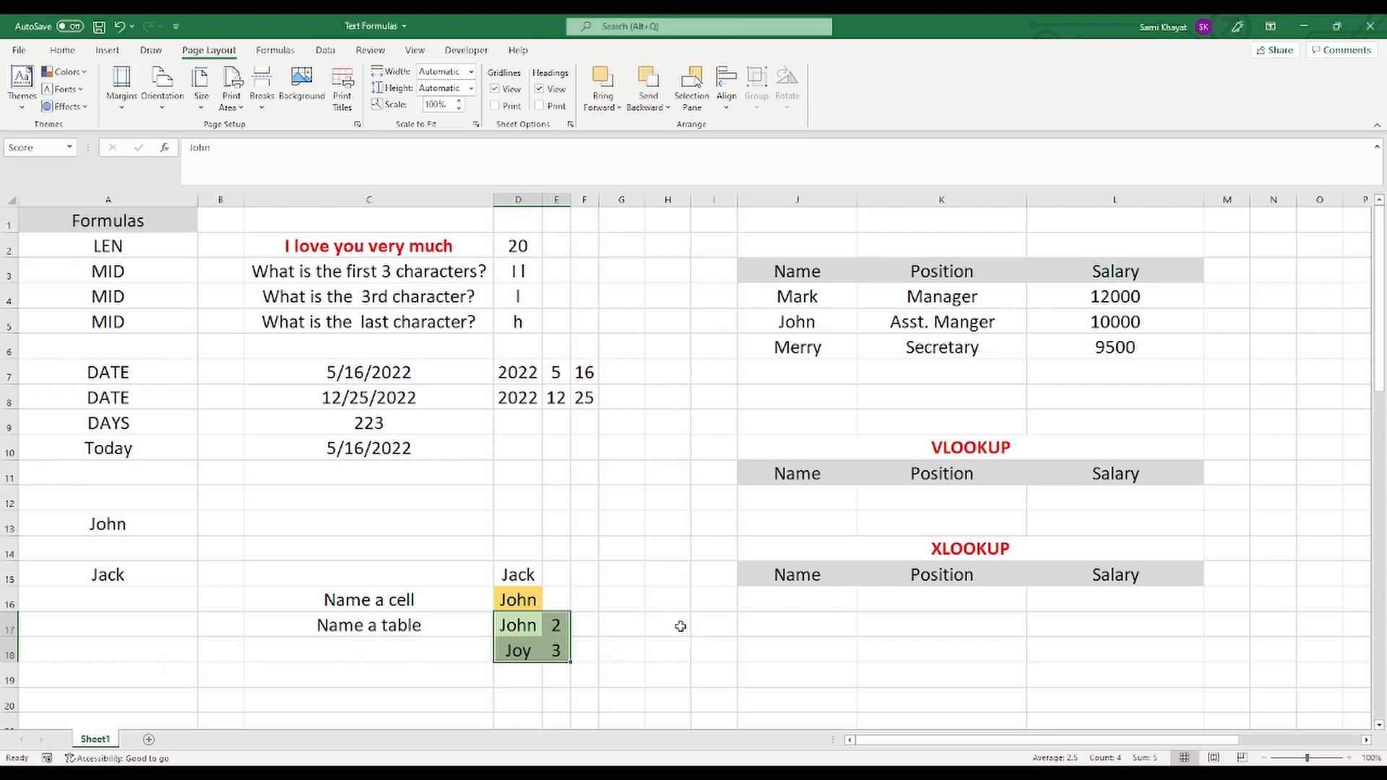
Enter =Score in cell E10 to retrieve the whole named table
{"action": "left_click", "coordinate": [556, 452]}
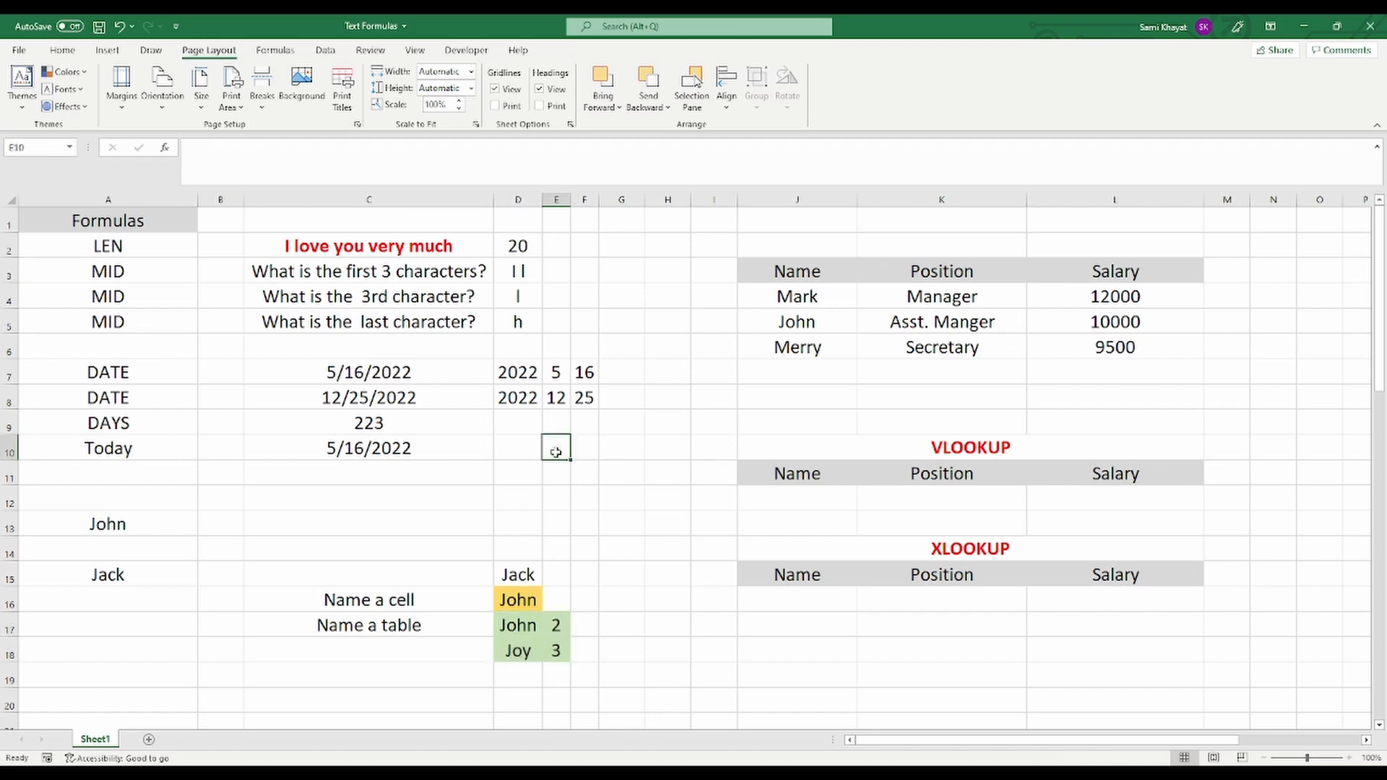
{"action": "type", "text": "="}
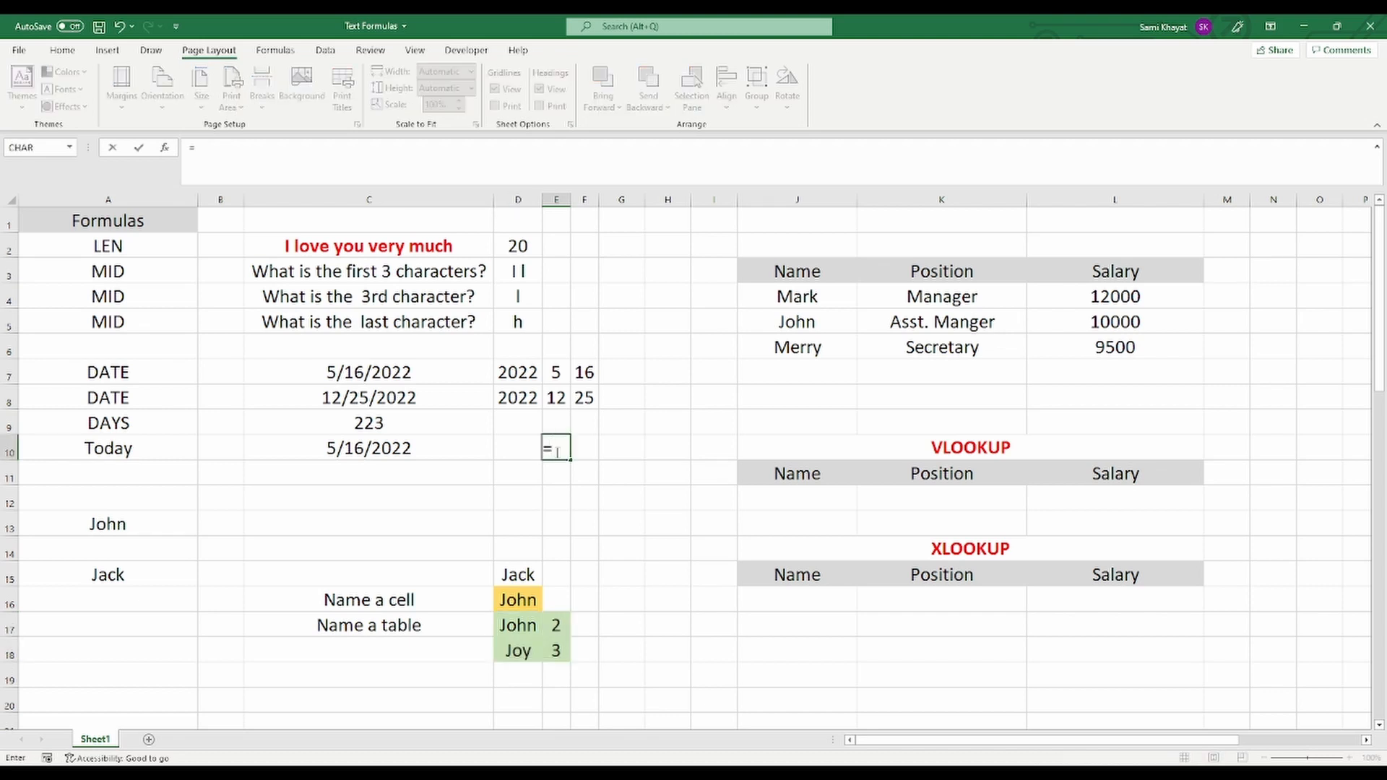
{"action": "type", "text": "sc"}
{"action": "double_click", "coordinate": [551, 474]}
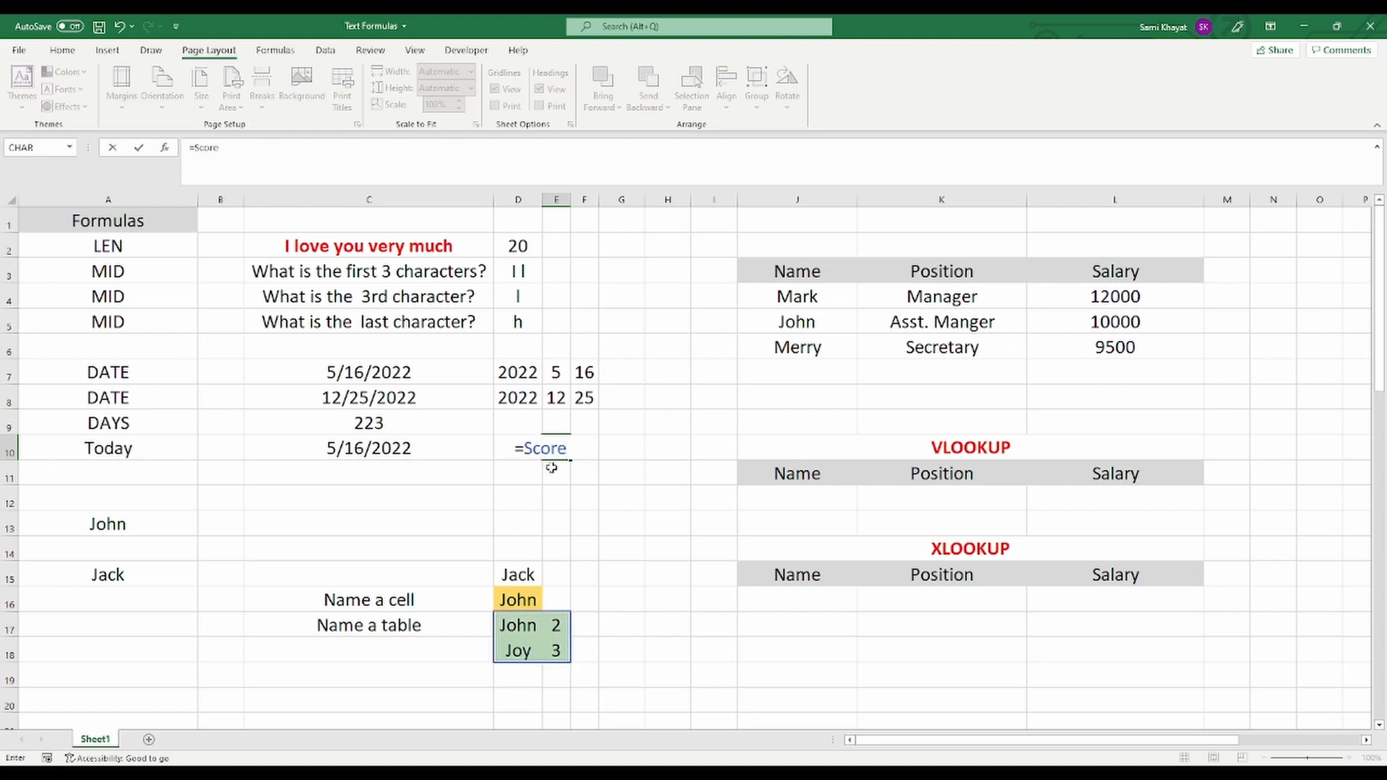
{"action": "key", "text": "Return"}
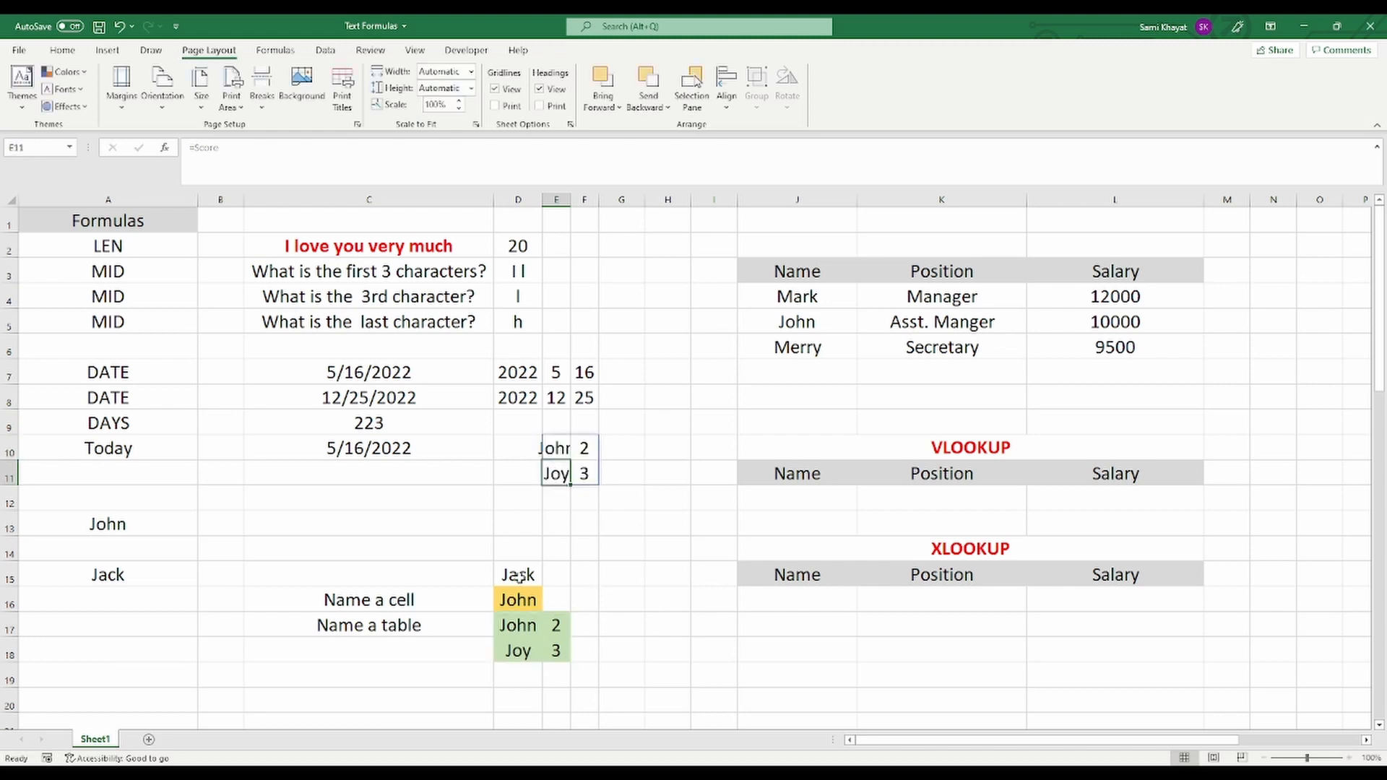
{"action": "left_click", "coordinate": [620, 568]}
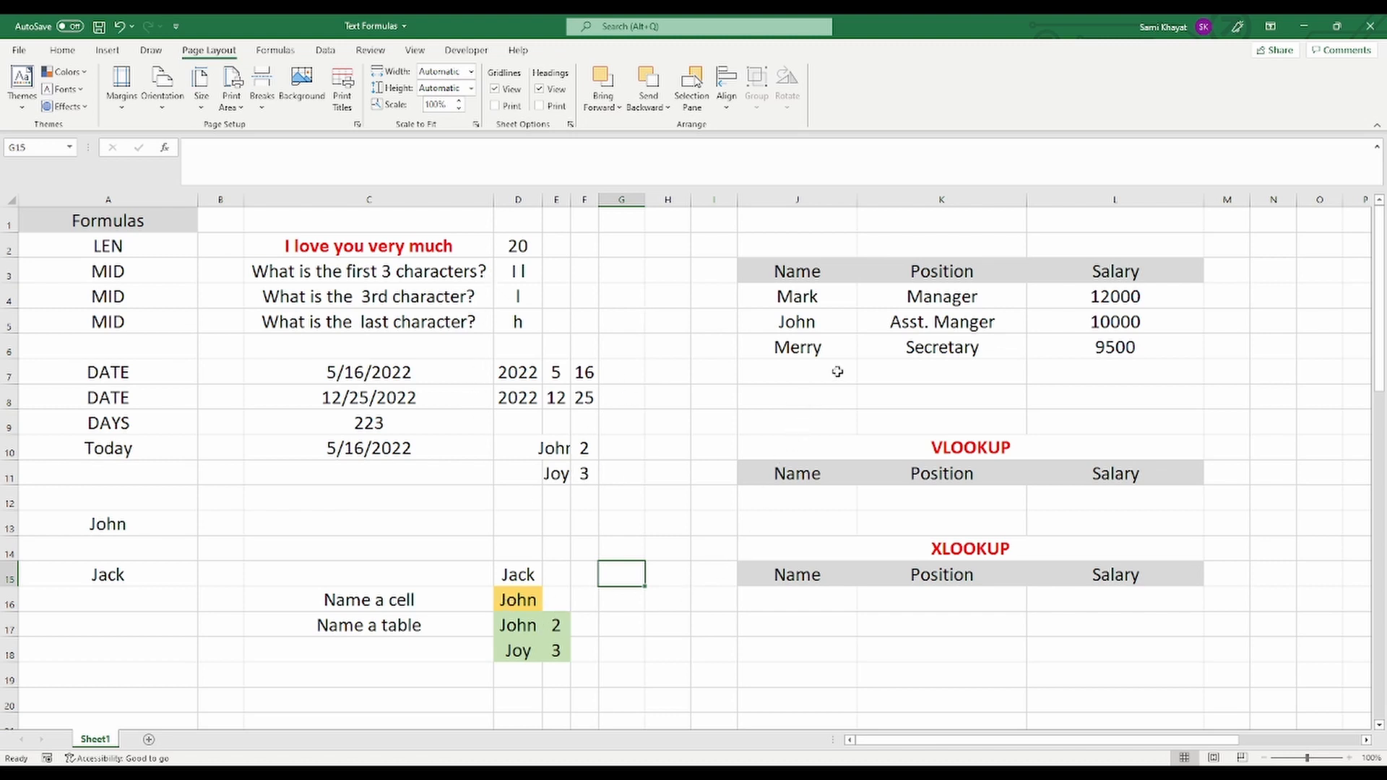
Examine the VLOOKUP and XLOOKUP sections and the Name, Position and Salary data in J4:L6
{"action": "left_click", "coordinate": [954, 451]}
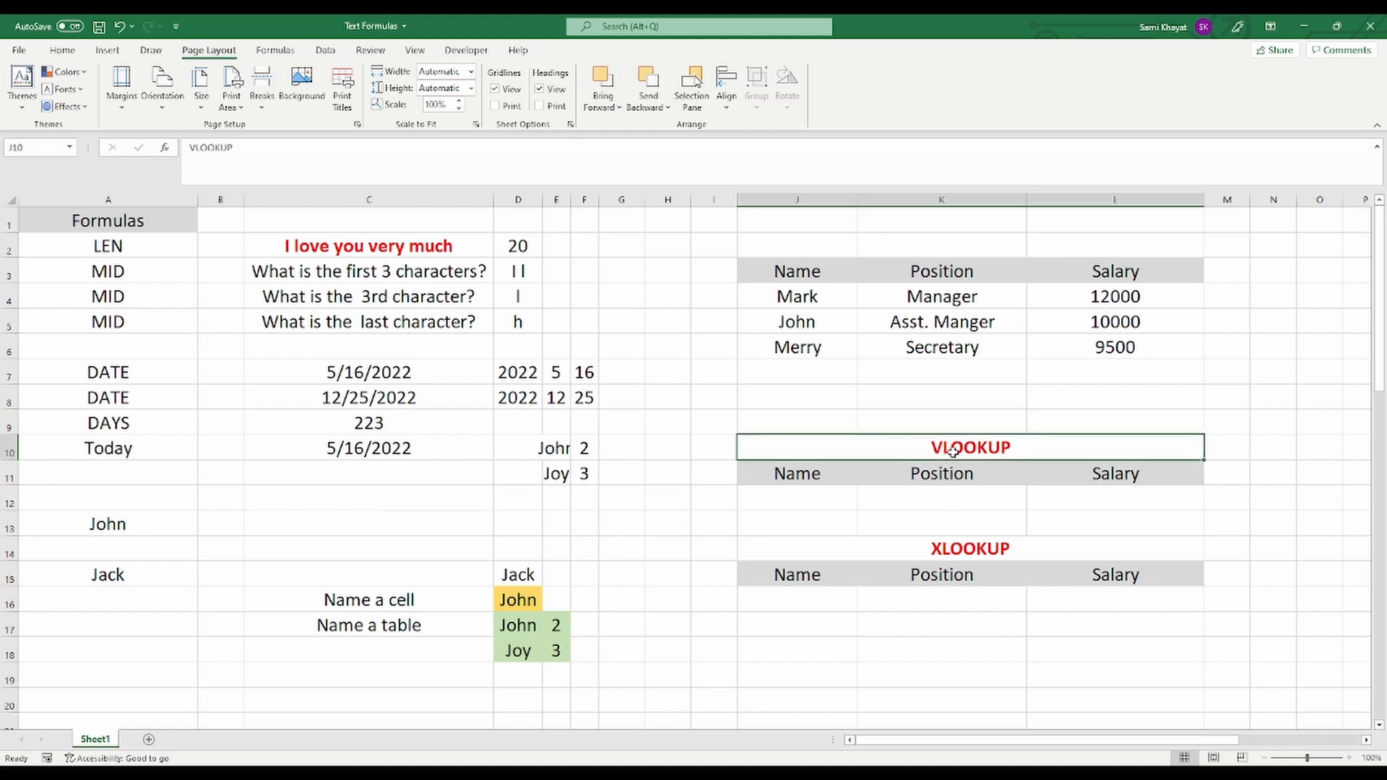
{"action": "left_click", "coordinate": [957, 552]}
{"action": "left_click", "coordinate": [966, 454]}
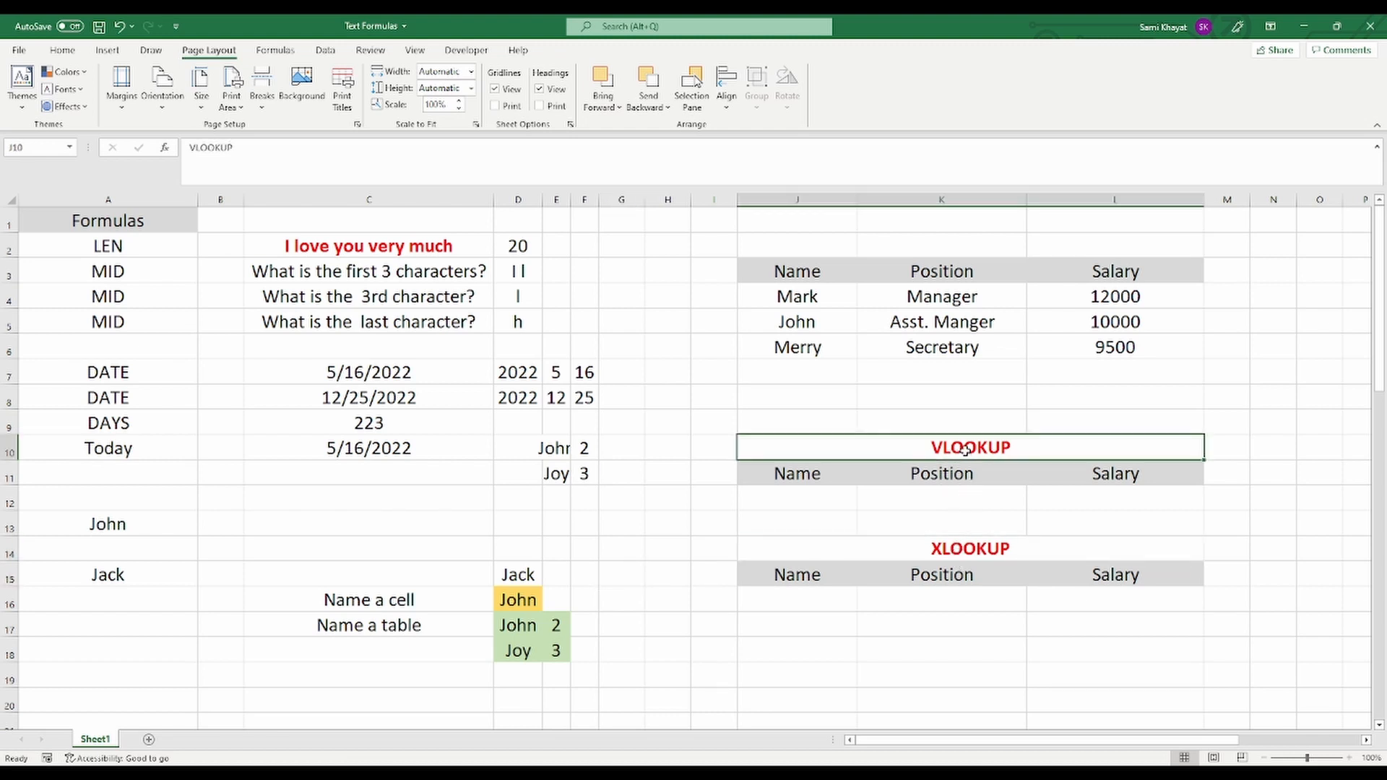
{"action": "left_click", "coordinate": [969, 551]}
{"action": "left_click", "coordinate": [966, 453]}
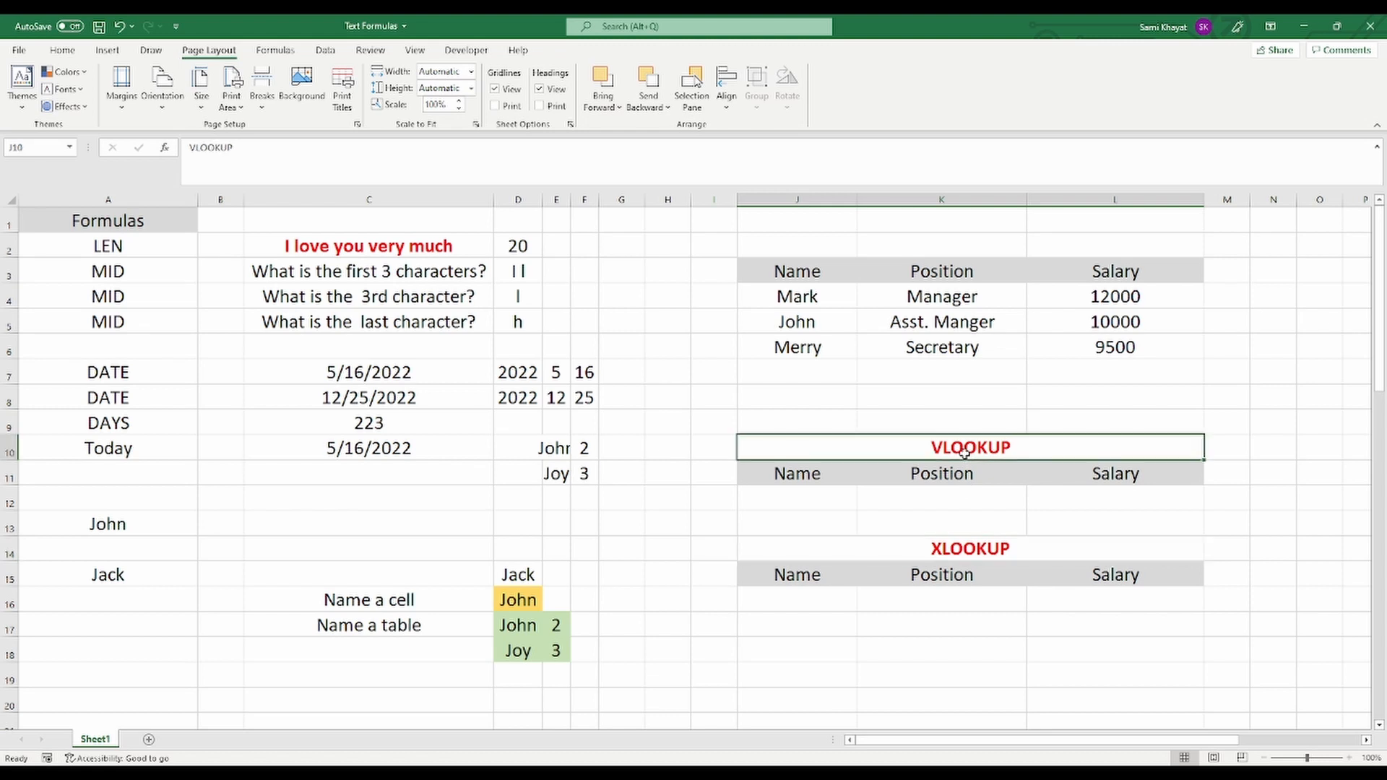
{"action": "left_click", "coordinate": [959, 551]}
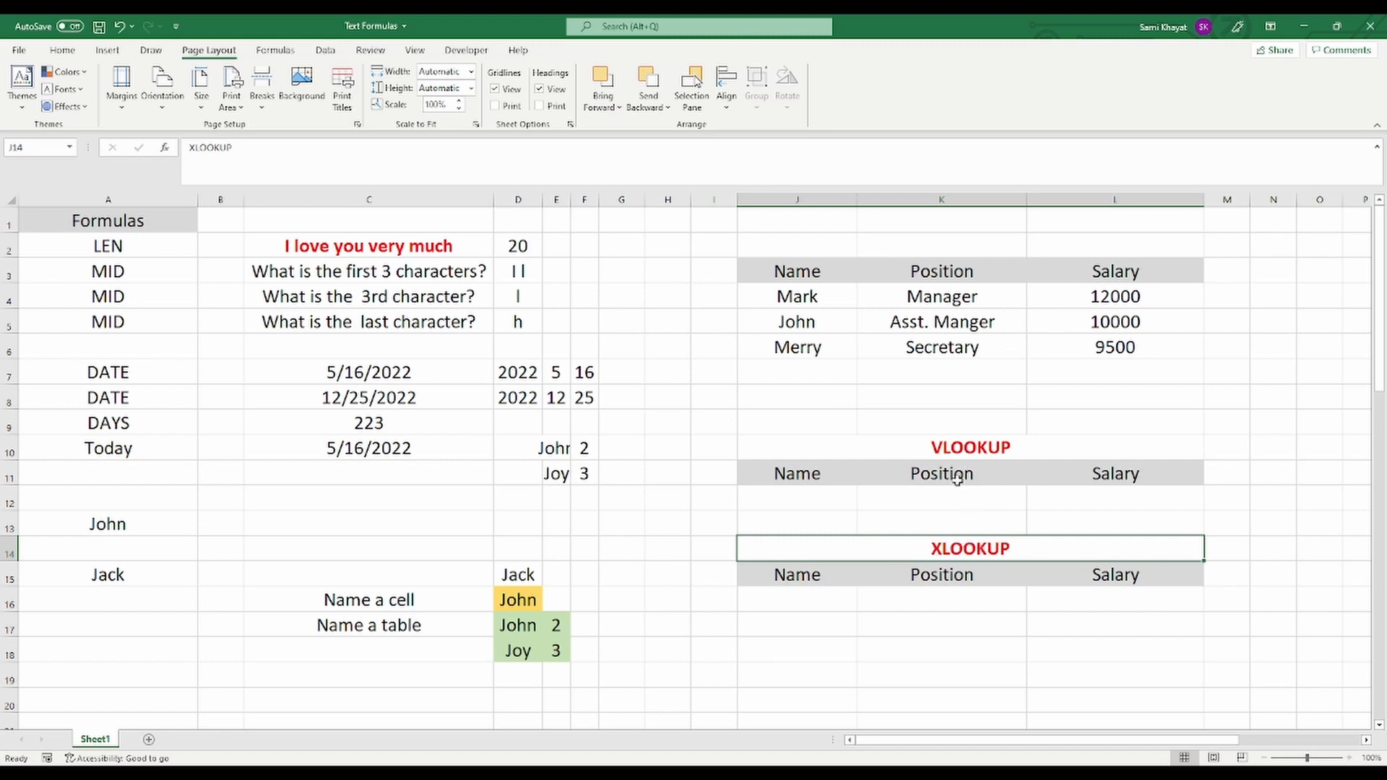
{"action": "left_click", "coordinate": [957, 448]}
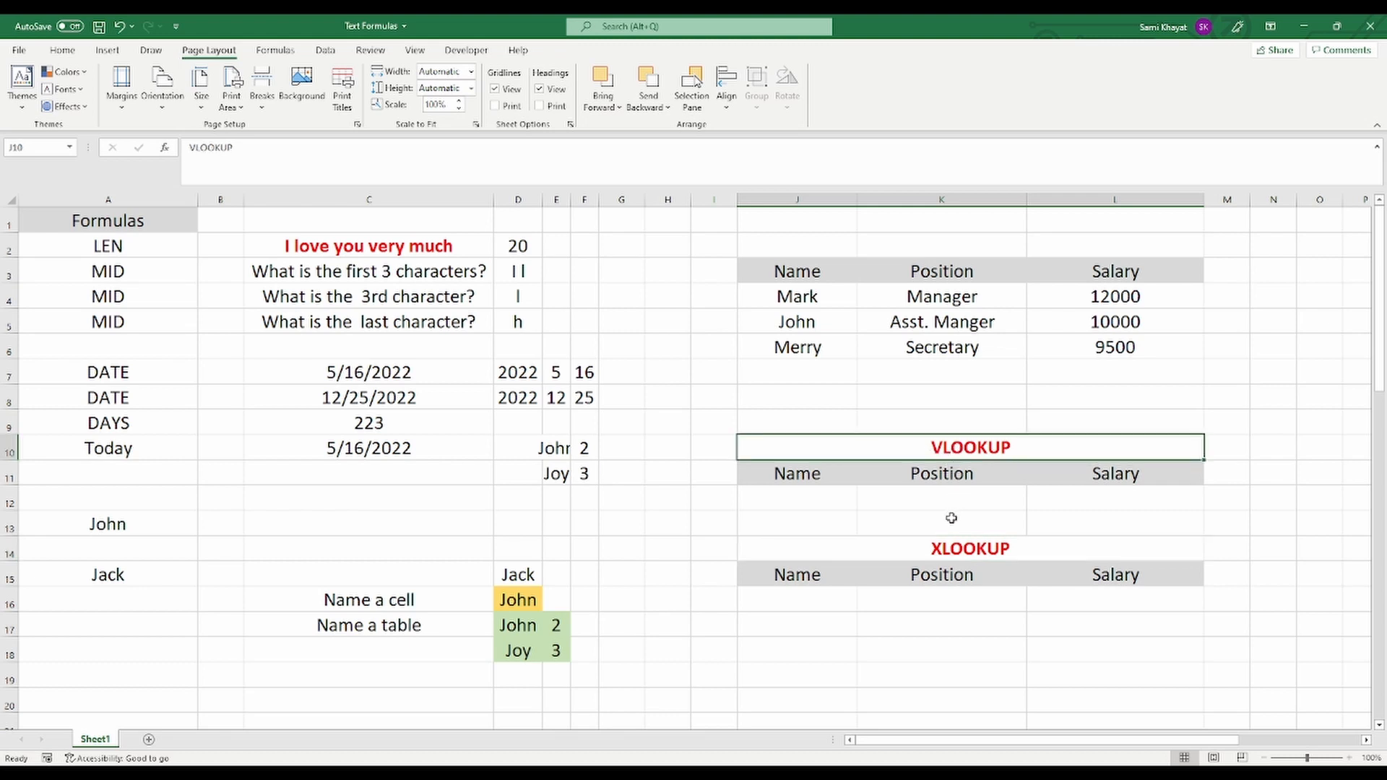
{"action": "left_click_drag", "start_coordinate": [794, 299], "coordinate": [1094, 344]}
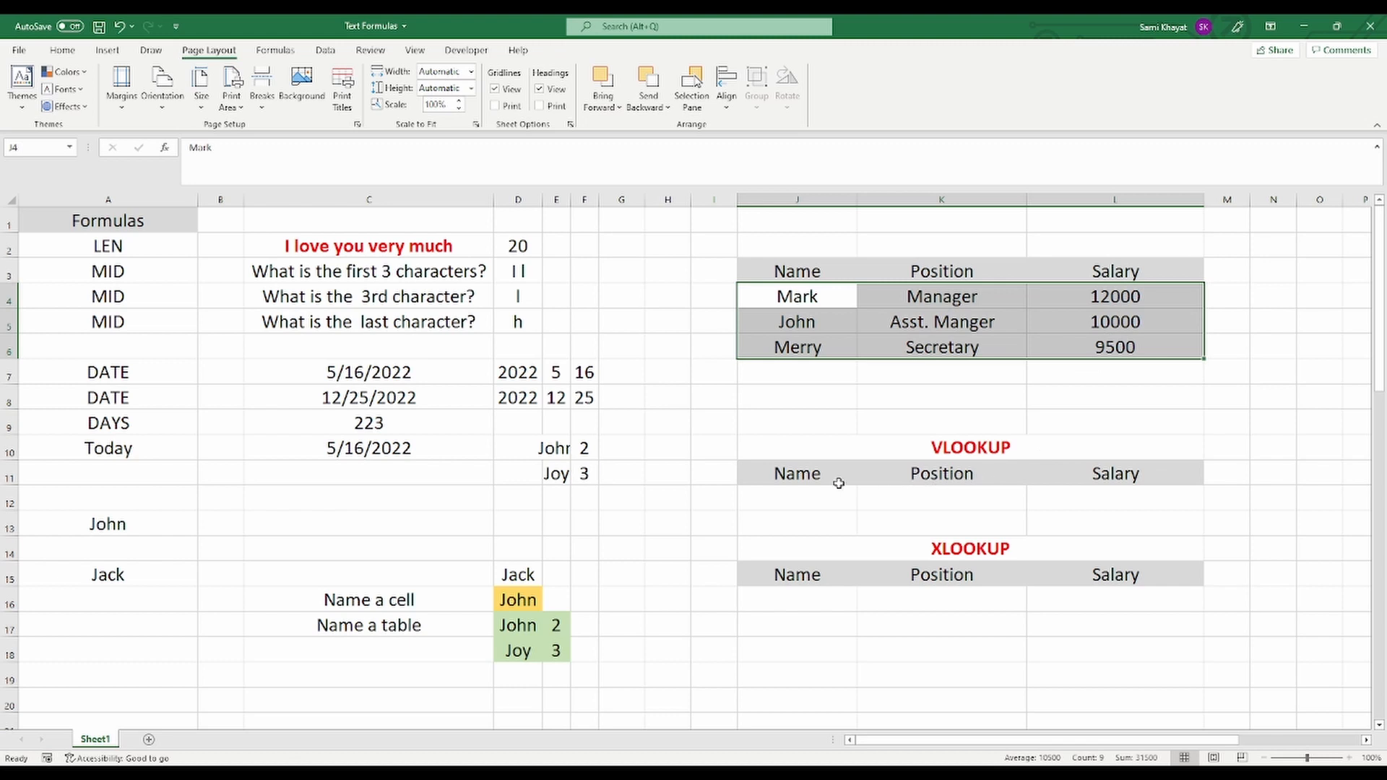
Fill the VLOOKUP section's name cell J12 with the sample first name listed in J5
{"action": "left_click", "coordinate": [811, 499]}
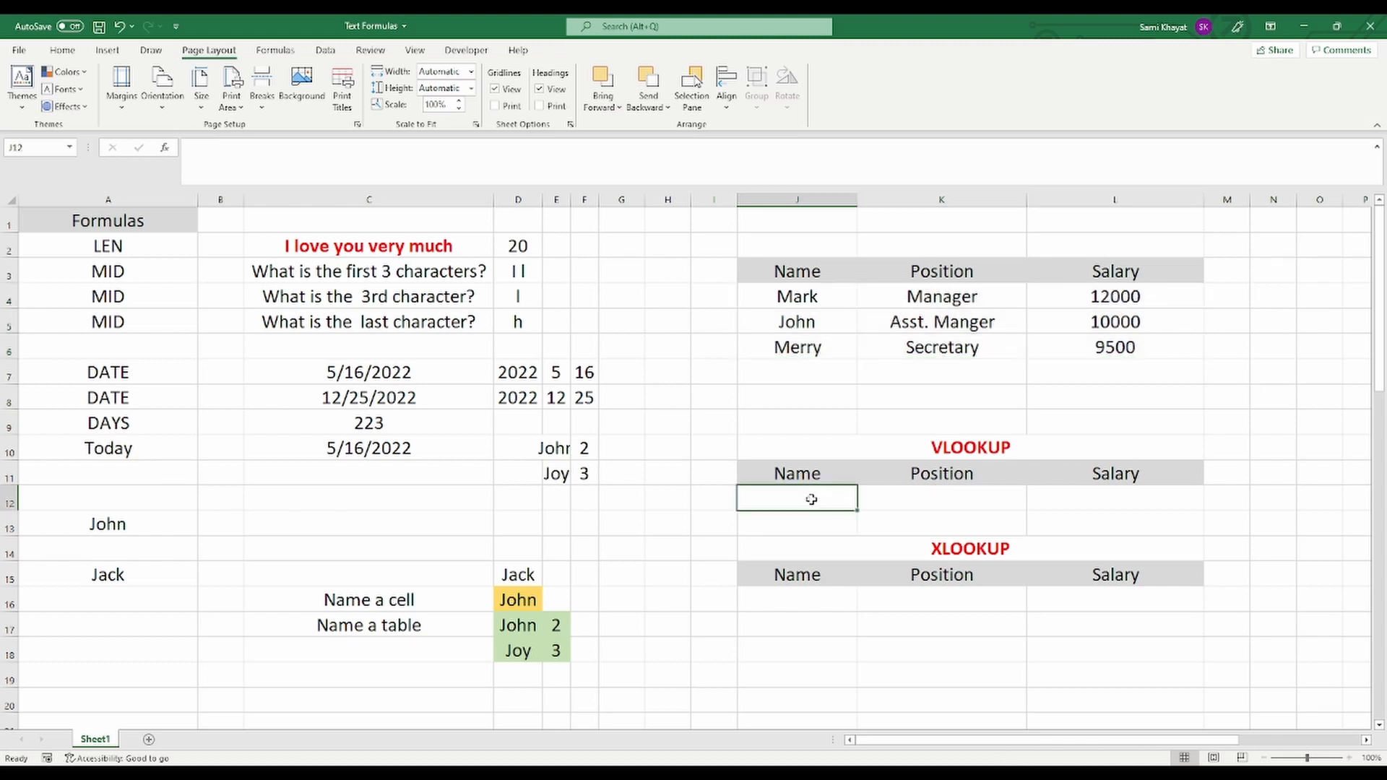
{"action": "type", "text": "Jo"}
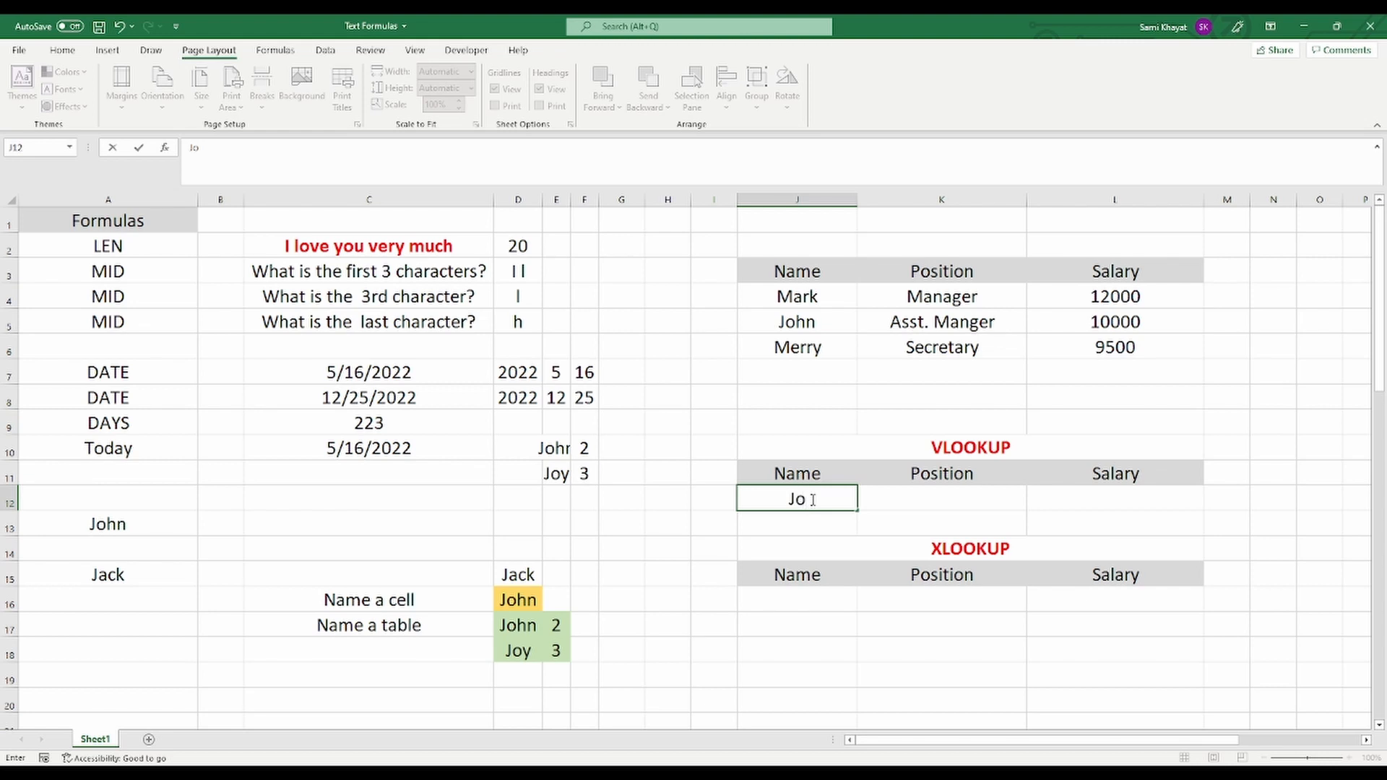
{"action": "type", "text": "hn"}
Enter =VLOOKUP(J12,J4:L6,2,FALSE) in K12 to retrieve the position for the name in J12
{"action": "left_click", "coordinate": [928, 501]}
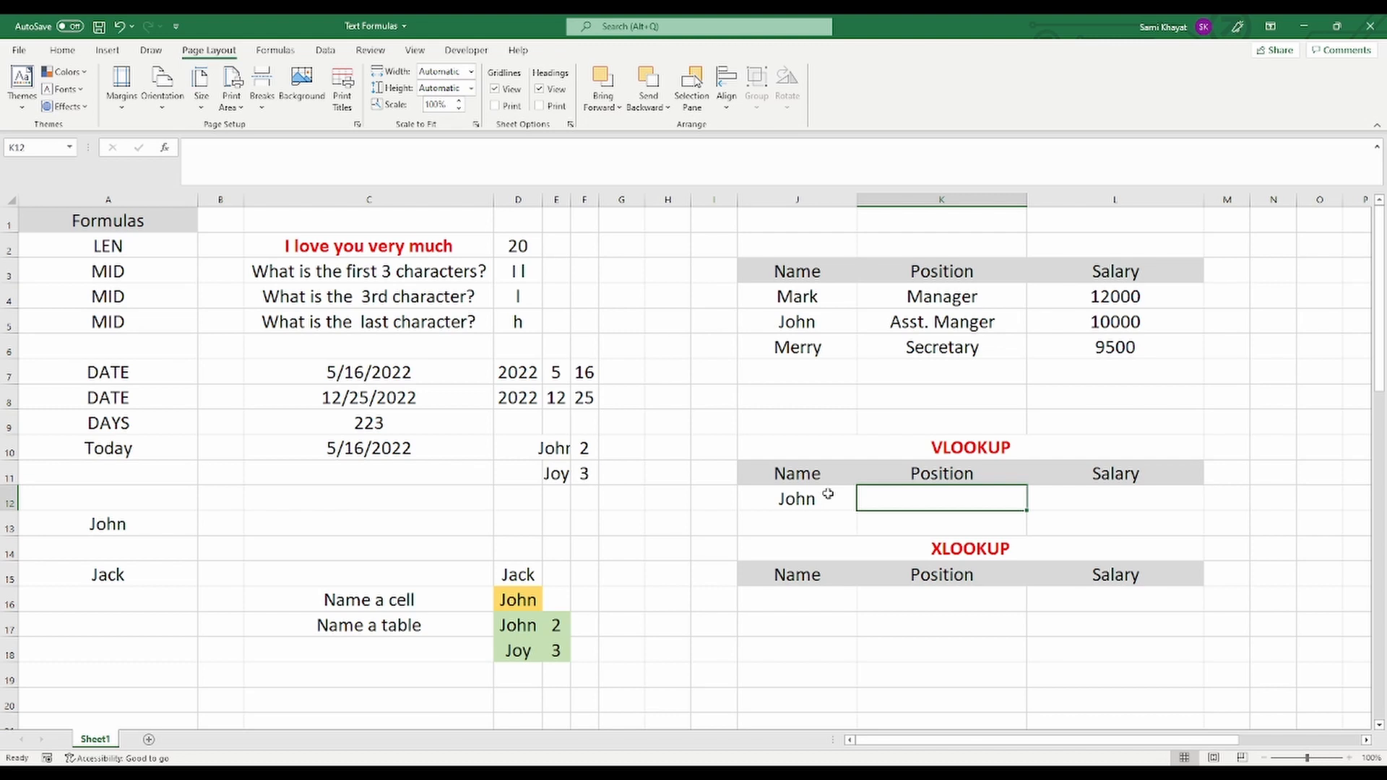
{"action": "type", "text": "="}
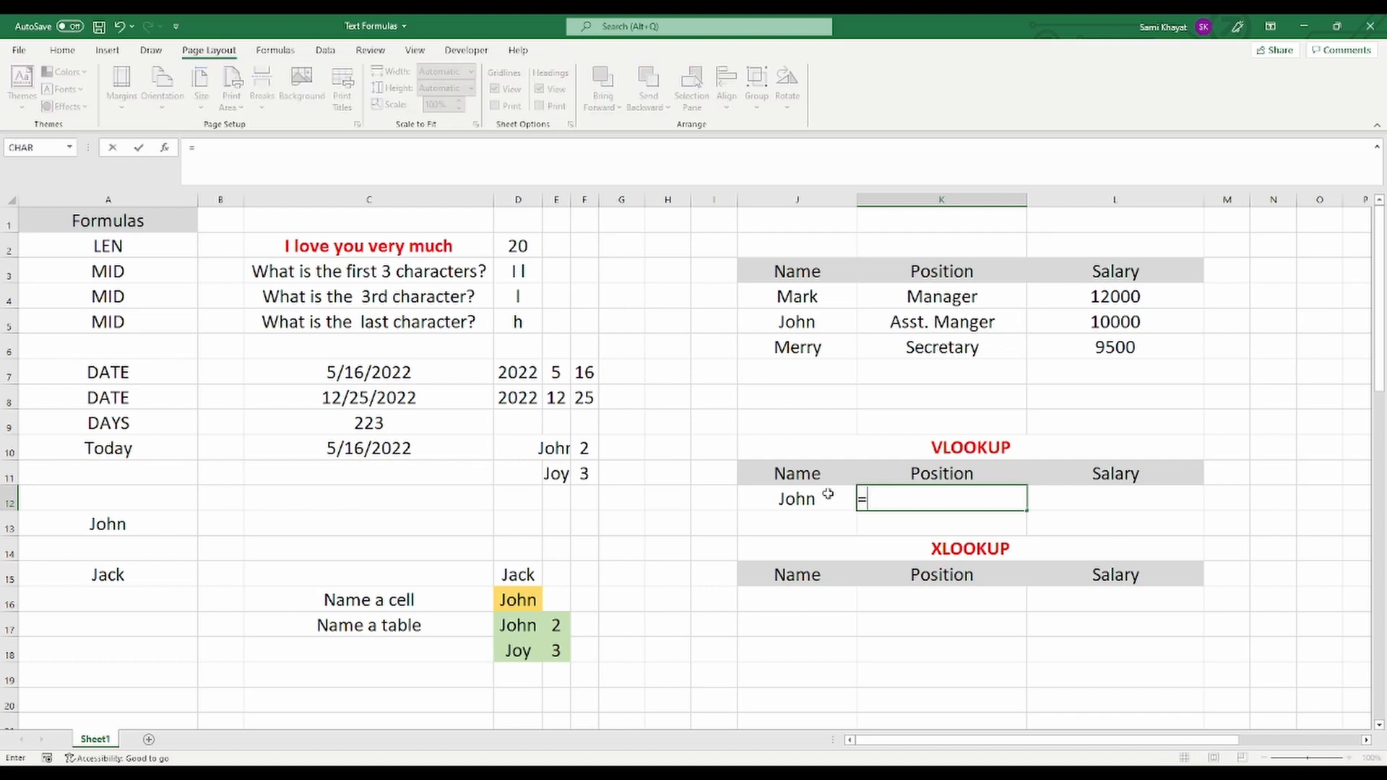
{"action": "type", "text": "vlo"}
{"action": "double_click", "coordinate": [900, 525]}
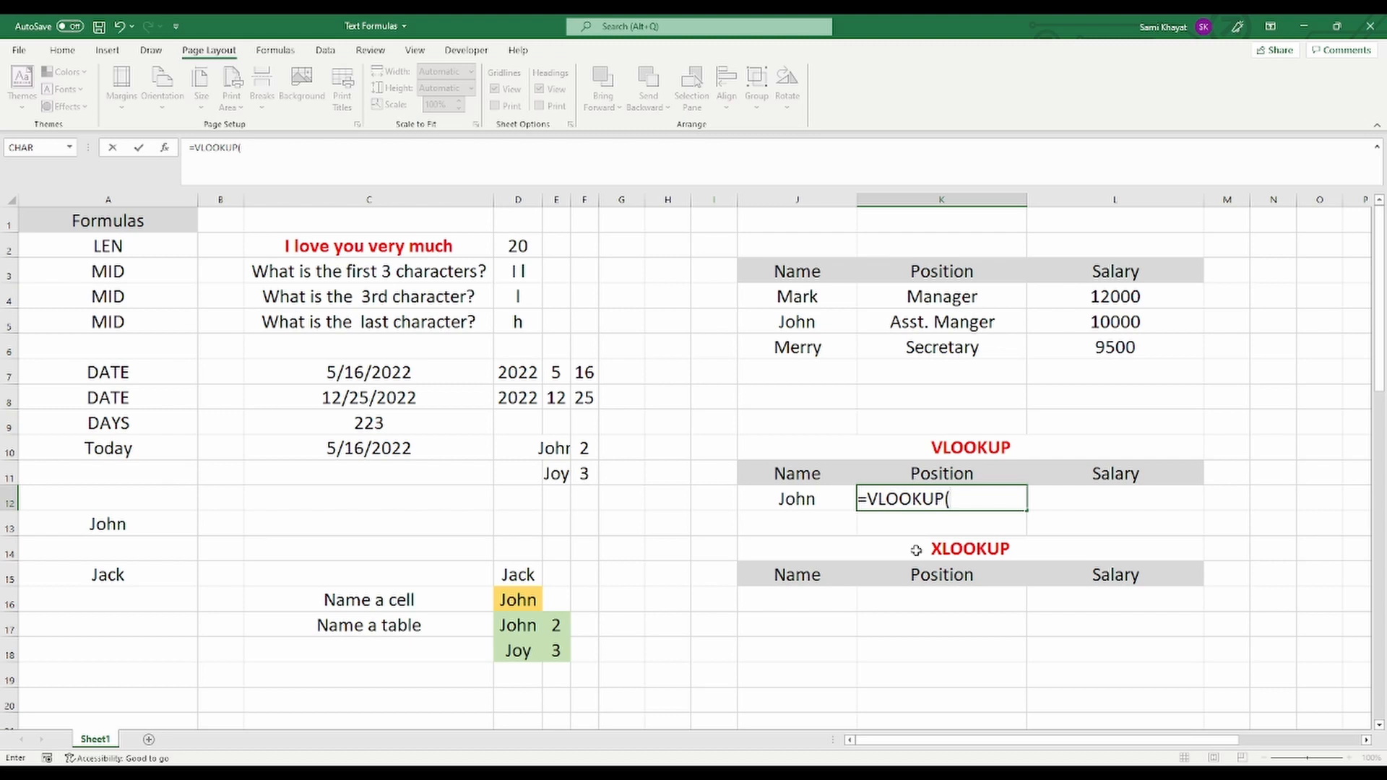
{"action": "left_click", "coordinate": [793, 498]}
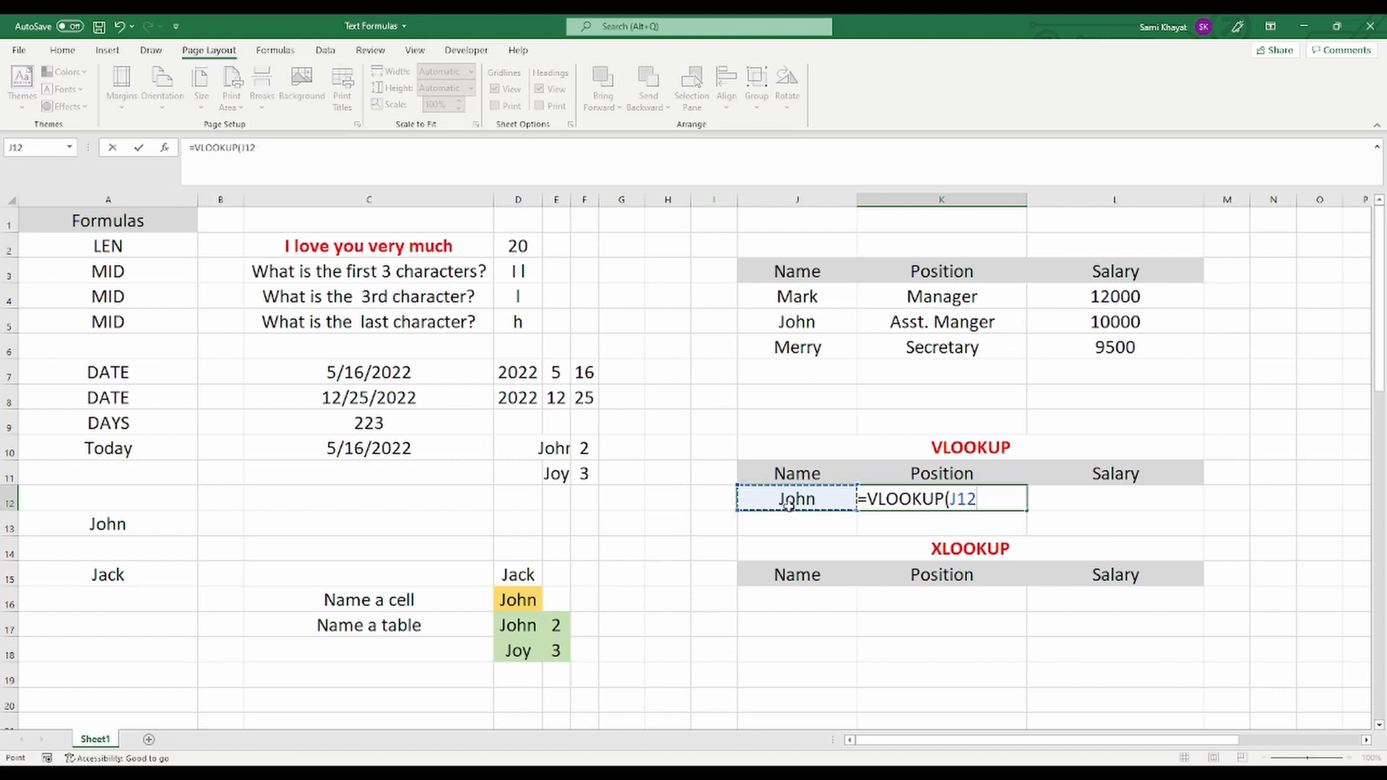
{"action": "type", "text": ","}
{"action": "left_click_drag", "start_coordinate": [796, 294], "coordinate": [1067, 345]}
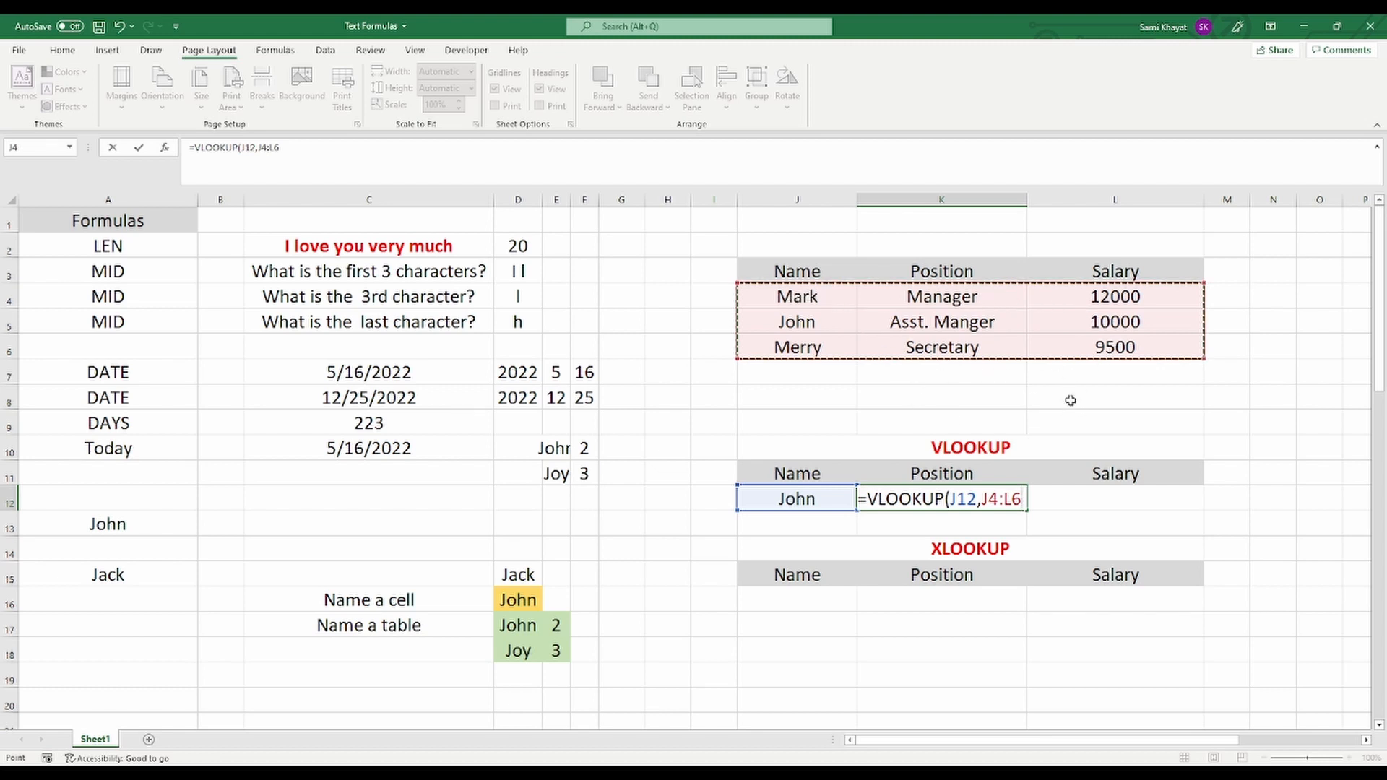
{"action": "type", "text": ","}
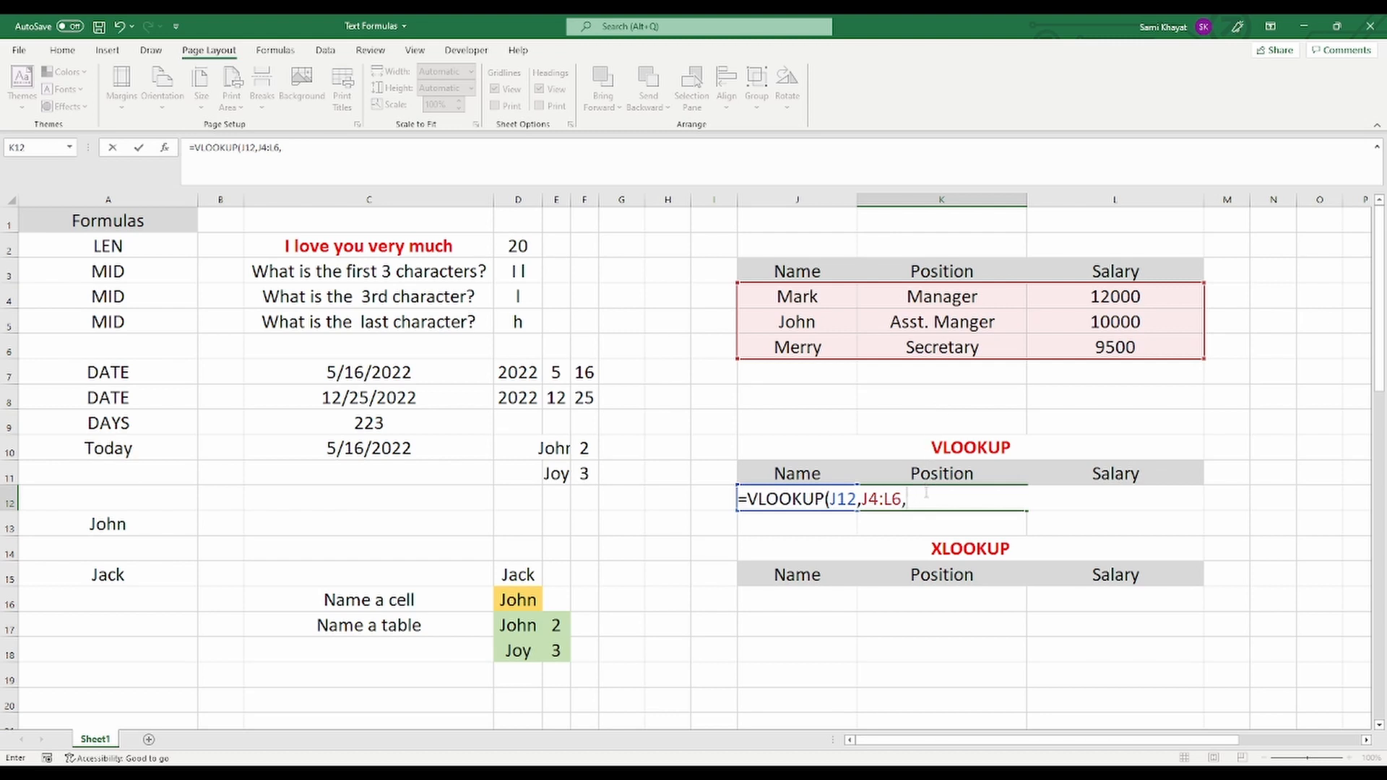
{"action": "type", "text": "2"}
{"action": "type", "text": ","}
{"action": "left_click", "coordinate": [998, 547]}
{"action": "type", "text": "FALSE)"}
{"action": "key", "text": "Return"}
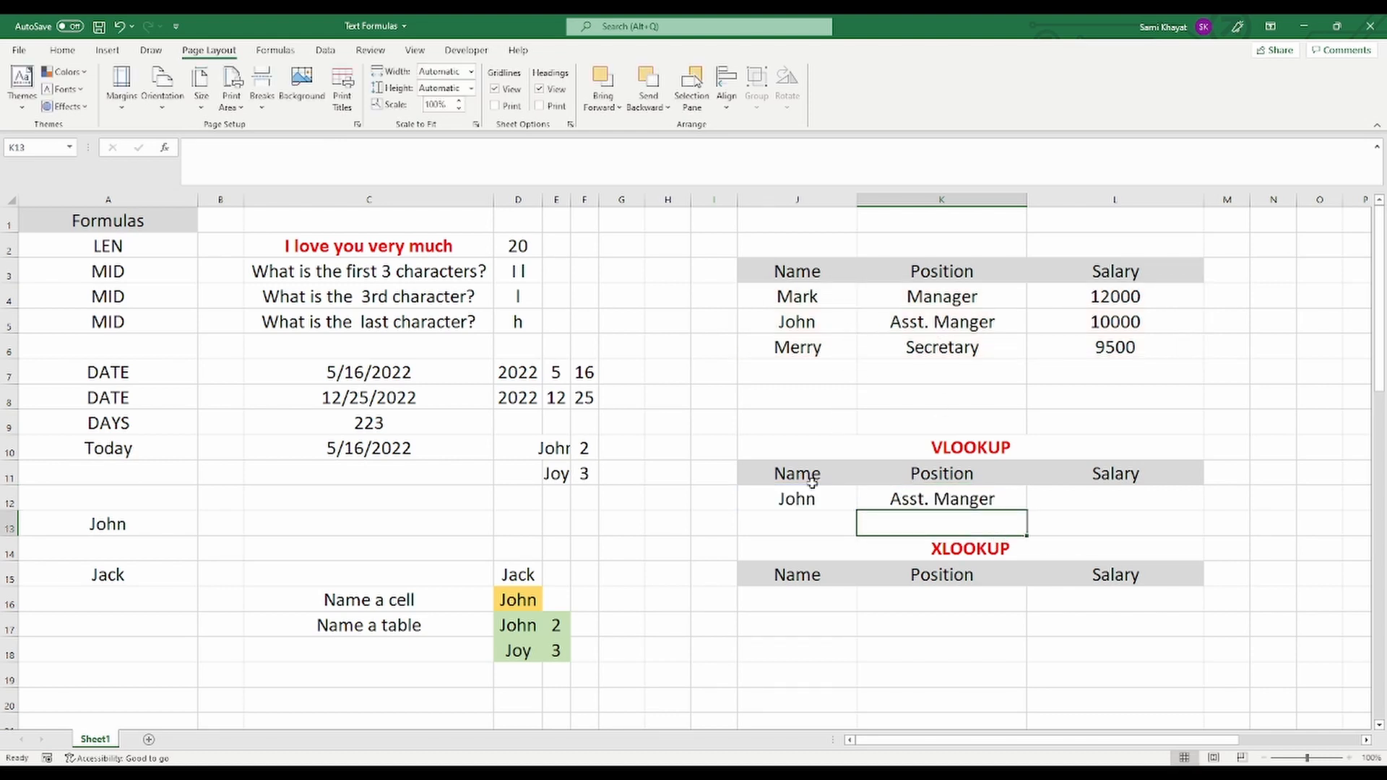
Replace the lookup name in J12 with the sample first name listed in J4
{"action": "left_click", "coordinate": [812, 504]}
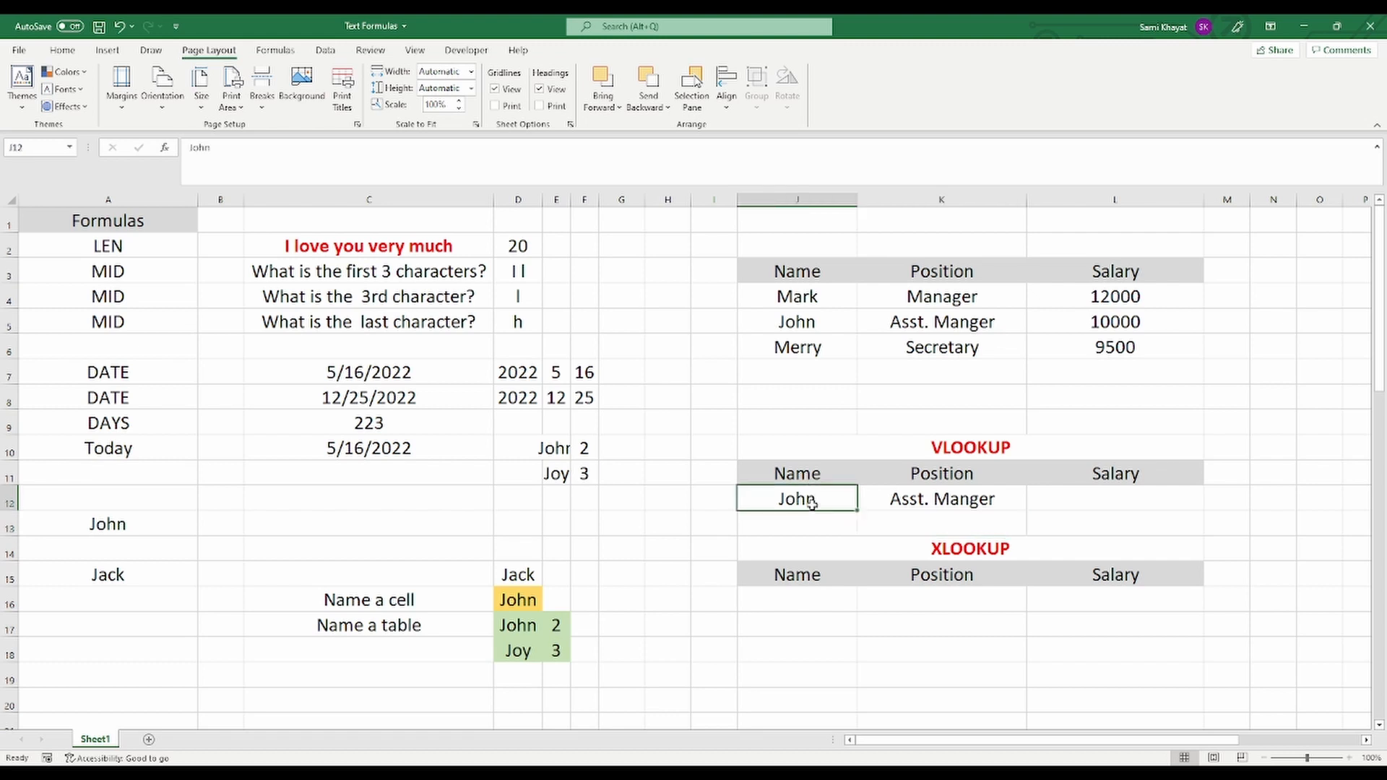
{"action": "type", "text": "Mar"}
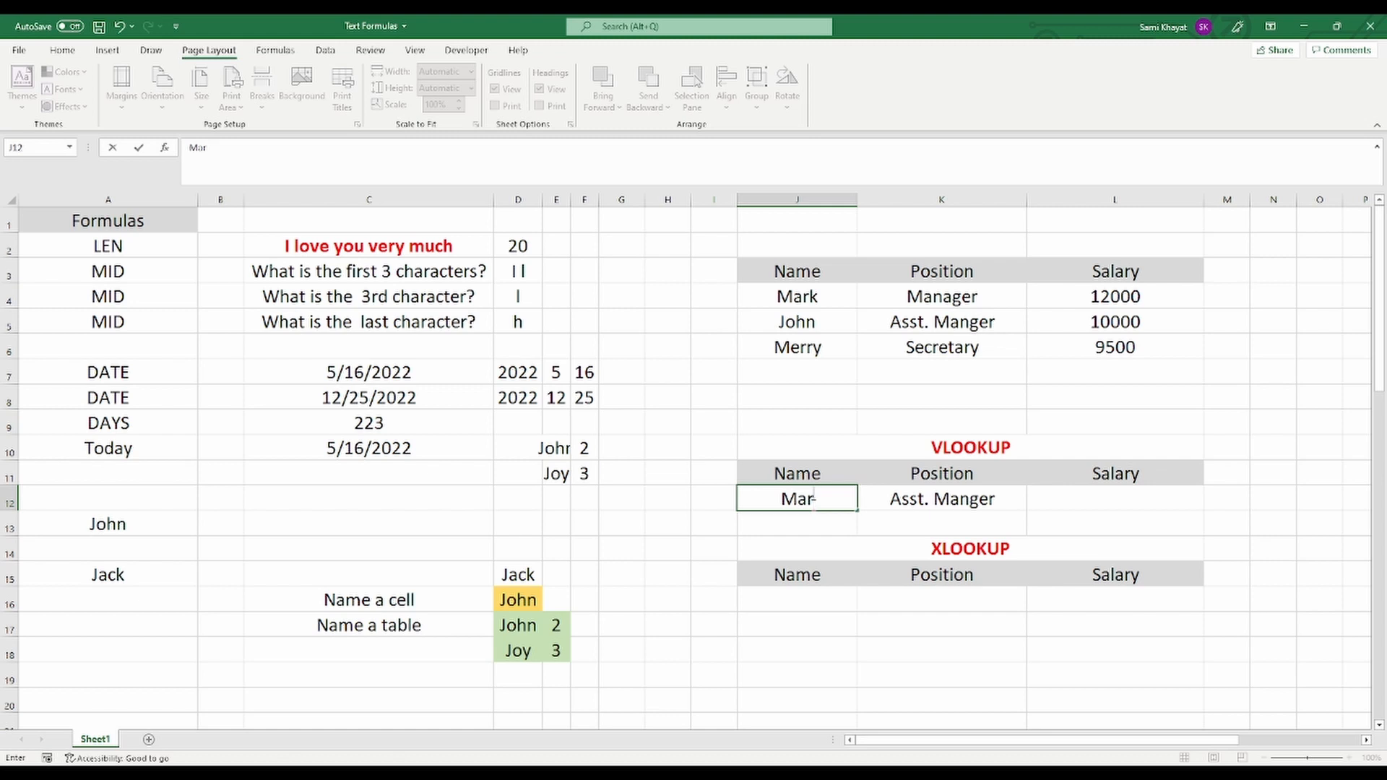
{"action": "type", "text": "k"}
{"action": "key", "text": "Return"}
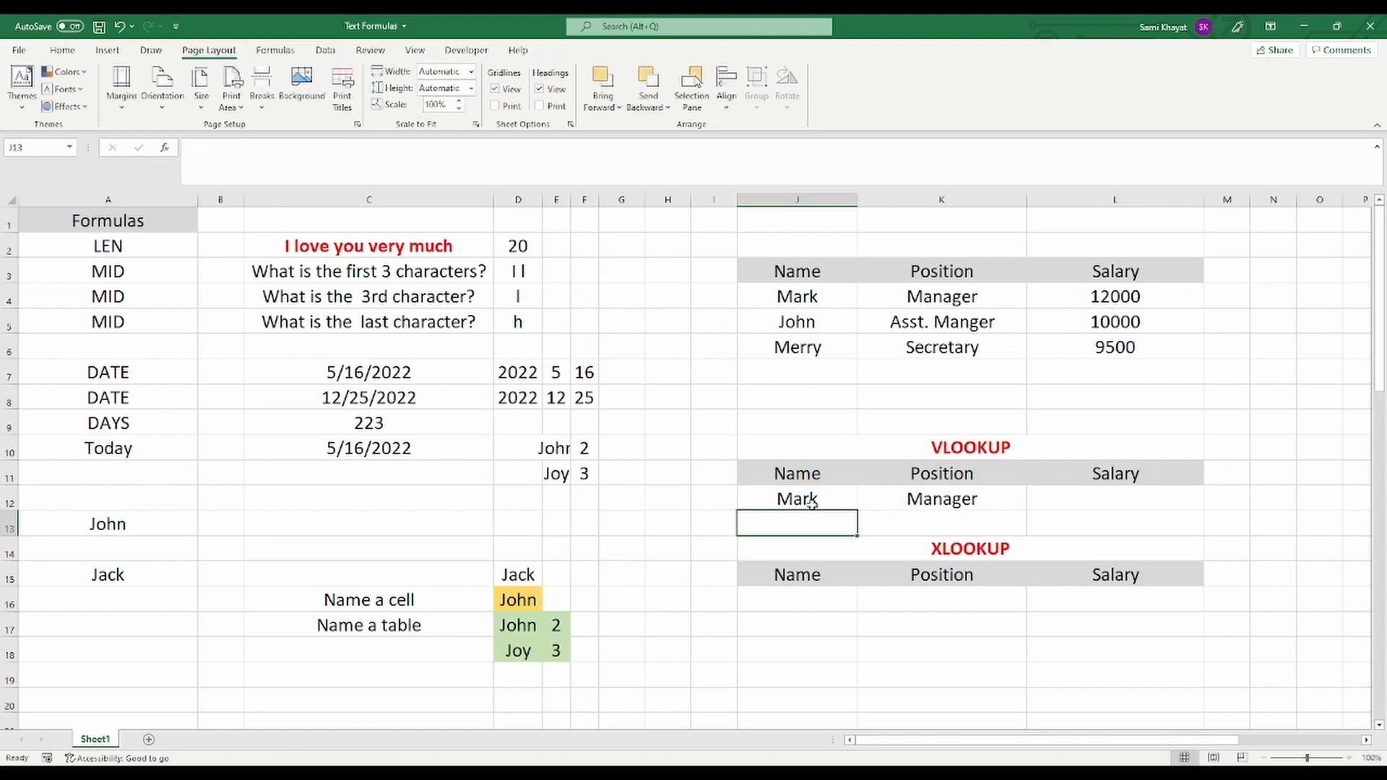
Enter =VLOOKUP(J12,J4:L6,3,FALSE) in L12 to retrieve the salary for the name in J12
{"action": "left_click", "coordinate": [1061, 499]}
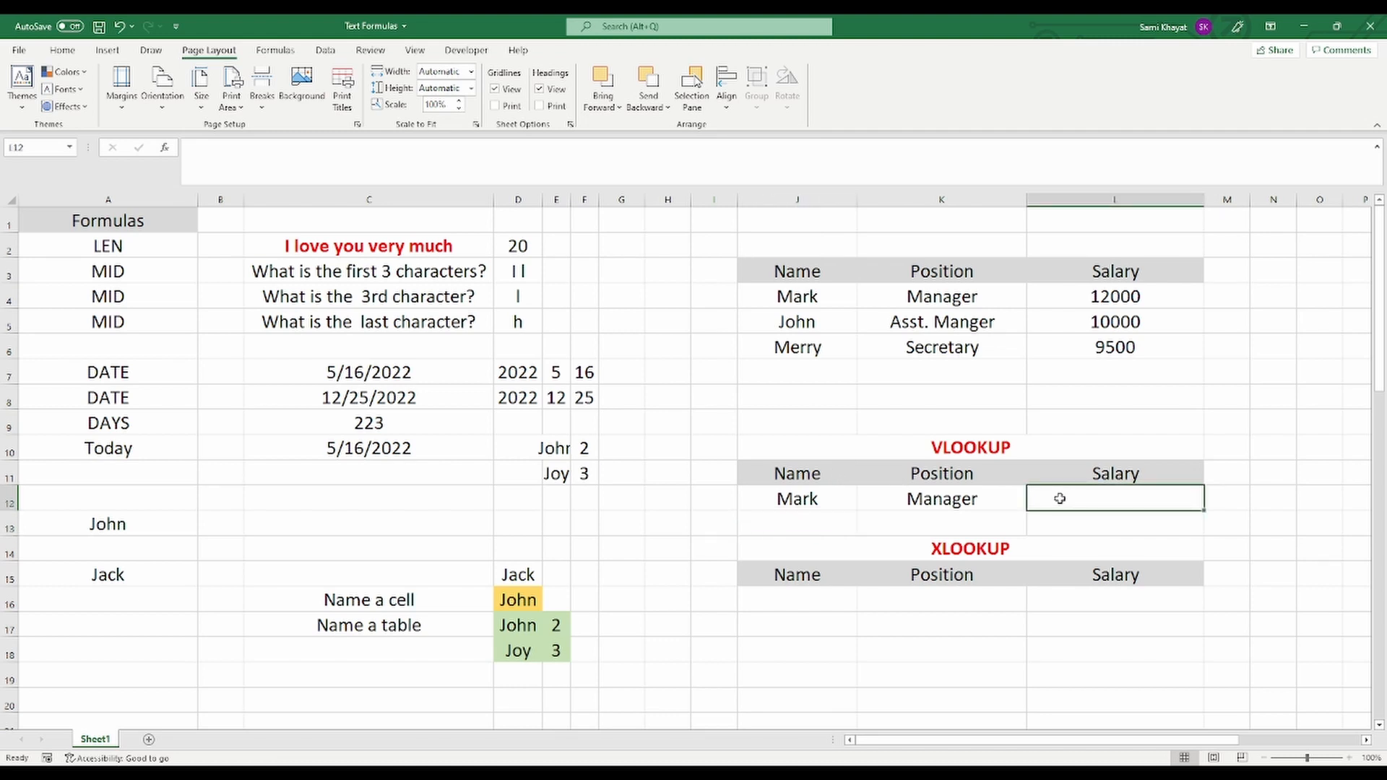
{"action": "type", "text": "="}
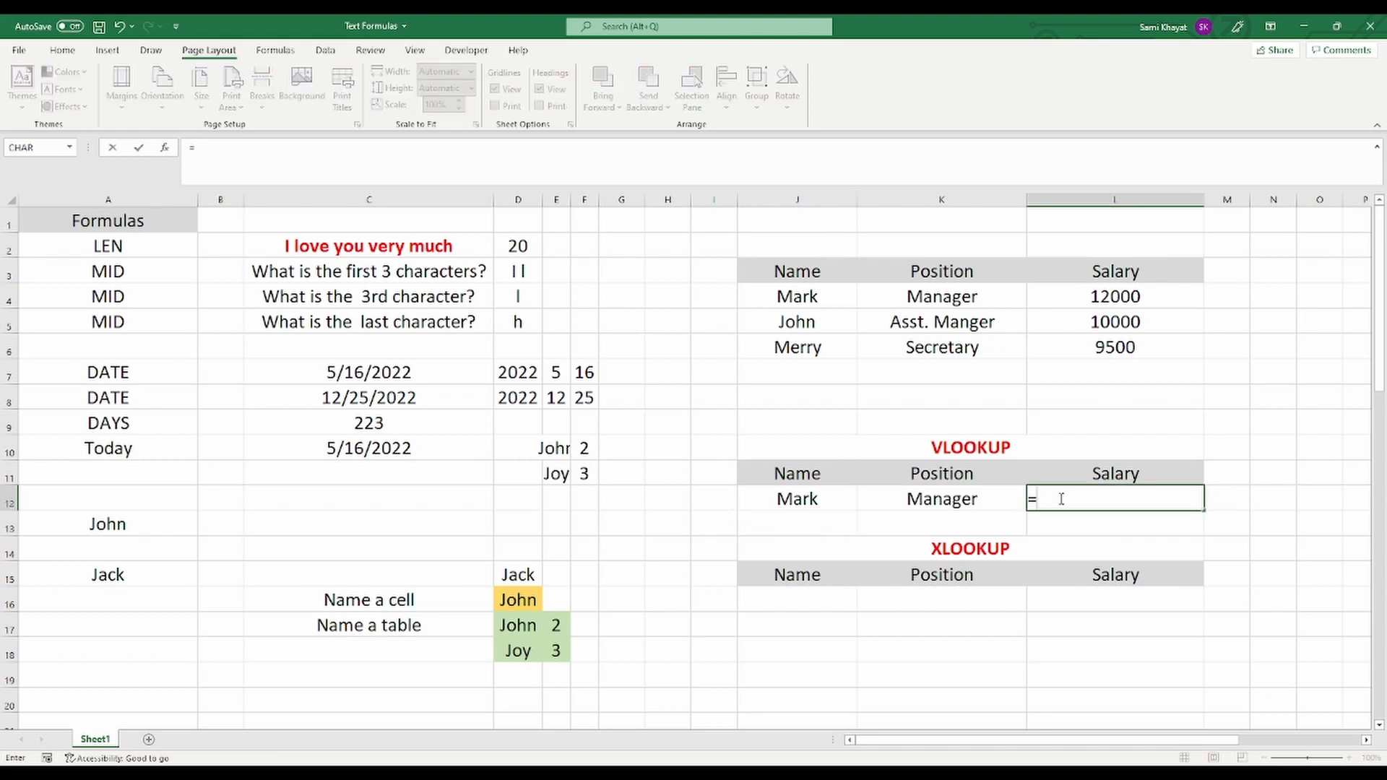
{"action": "type", "text": "vloo"}
{"action": "key", "text": "Tab"}
{"action": "left_click", "coordinate": [820, 500]}
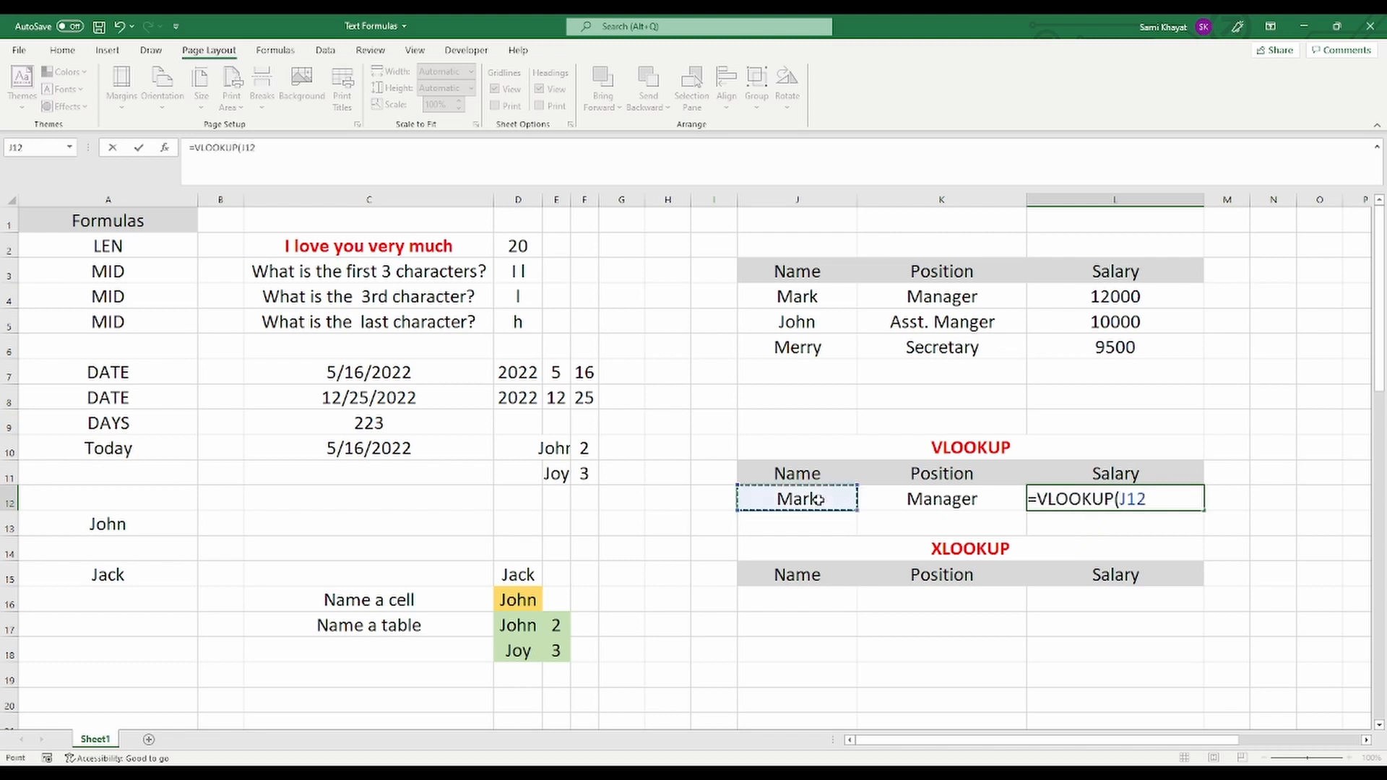
{"action": "type", "text": ","}
{"action": "left_click", "coordinate": [855, 298]}
{"action": "left_click_drag", "start_coordinate": [856, 298], "coordinate": [1053, 351]}
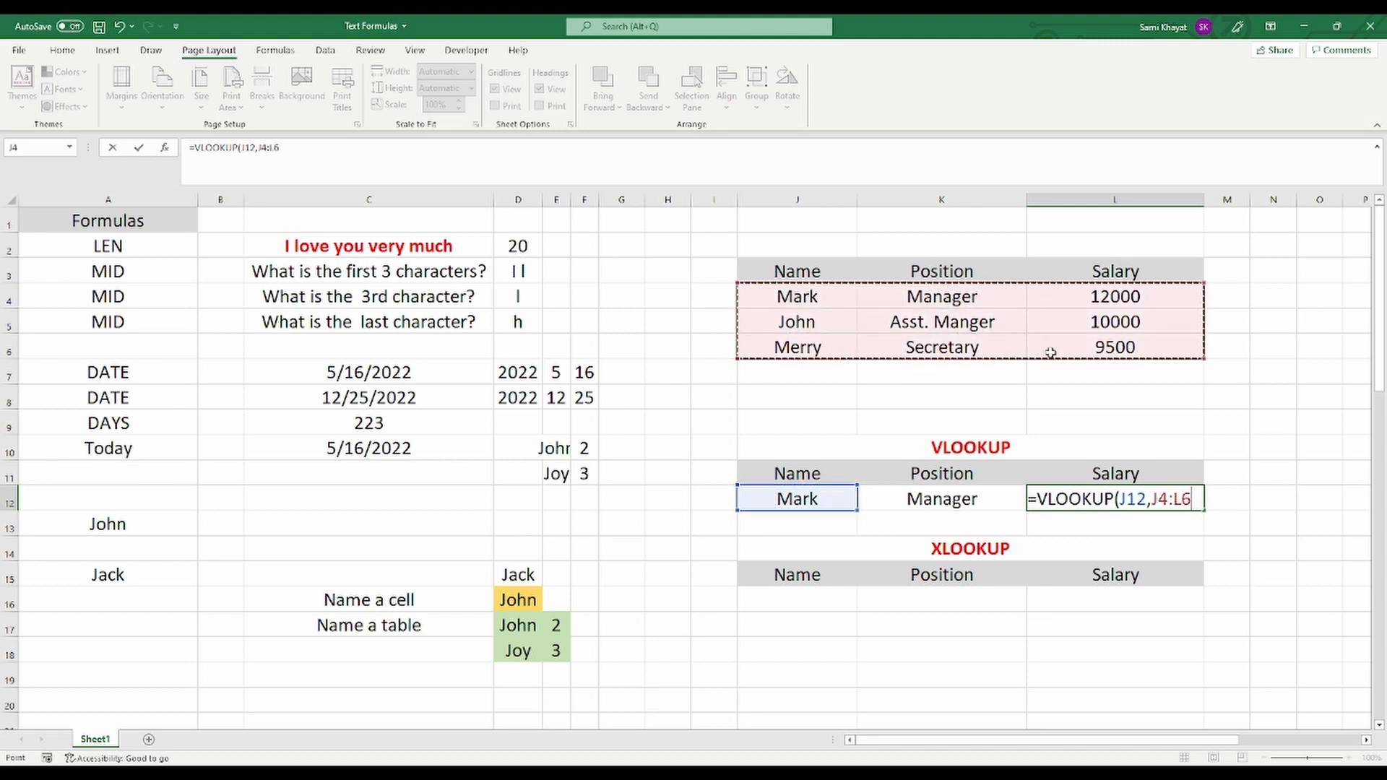
{"action": "type", "text": ",3"}
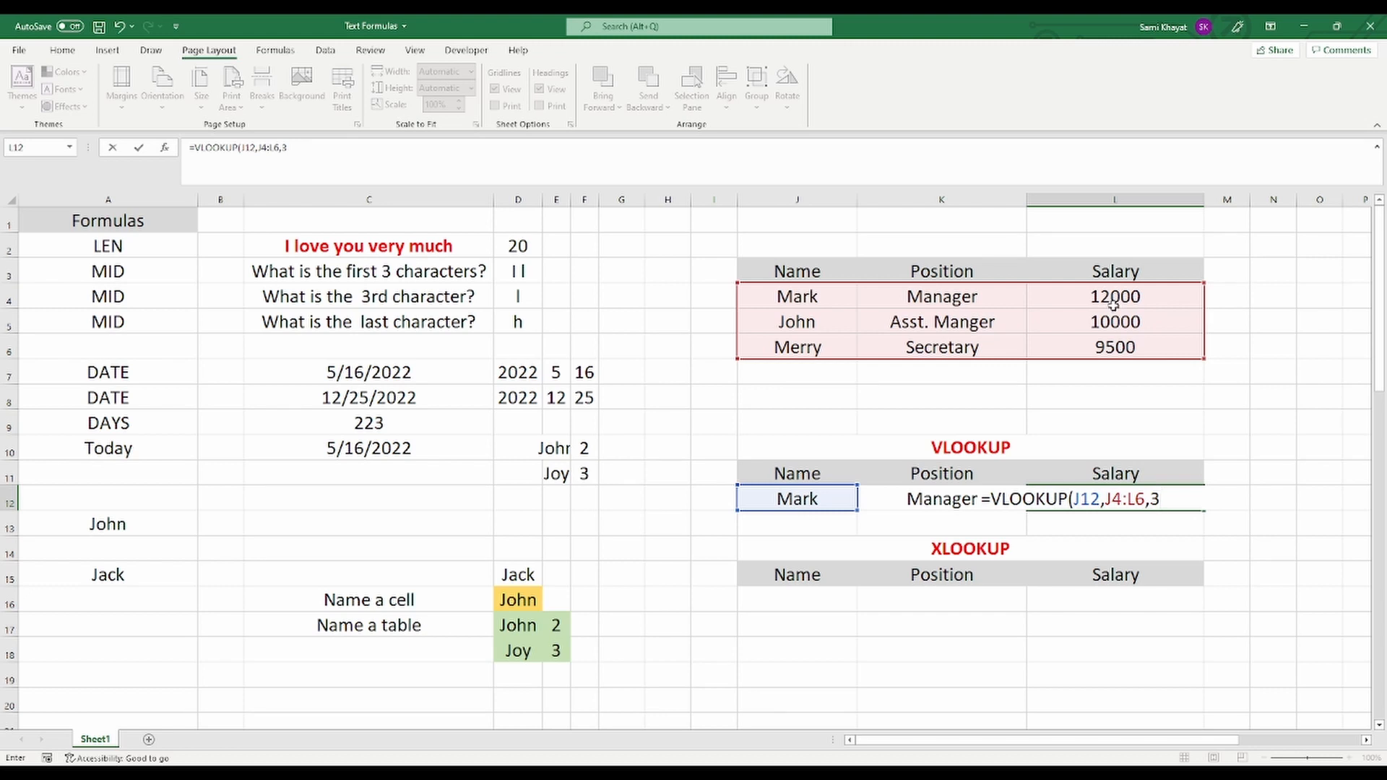
{"action": "type", "text": ",FALSE)"}
{"action": "key", "text": "Return"}
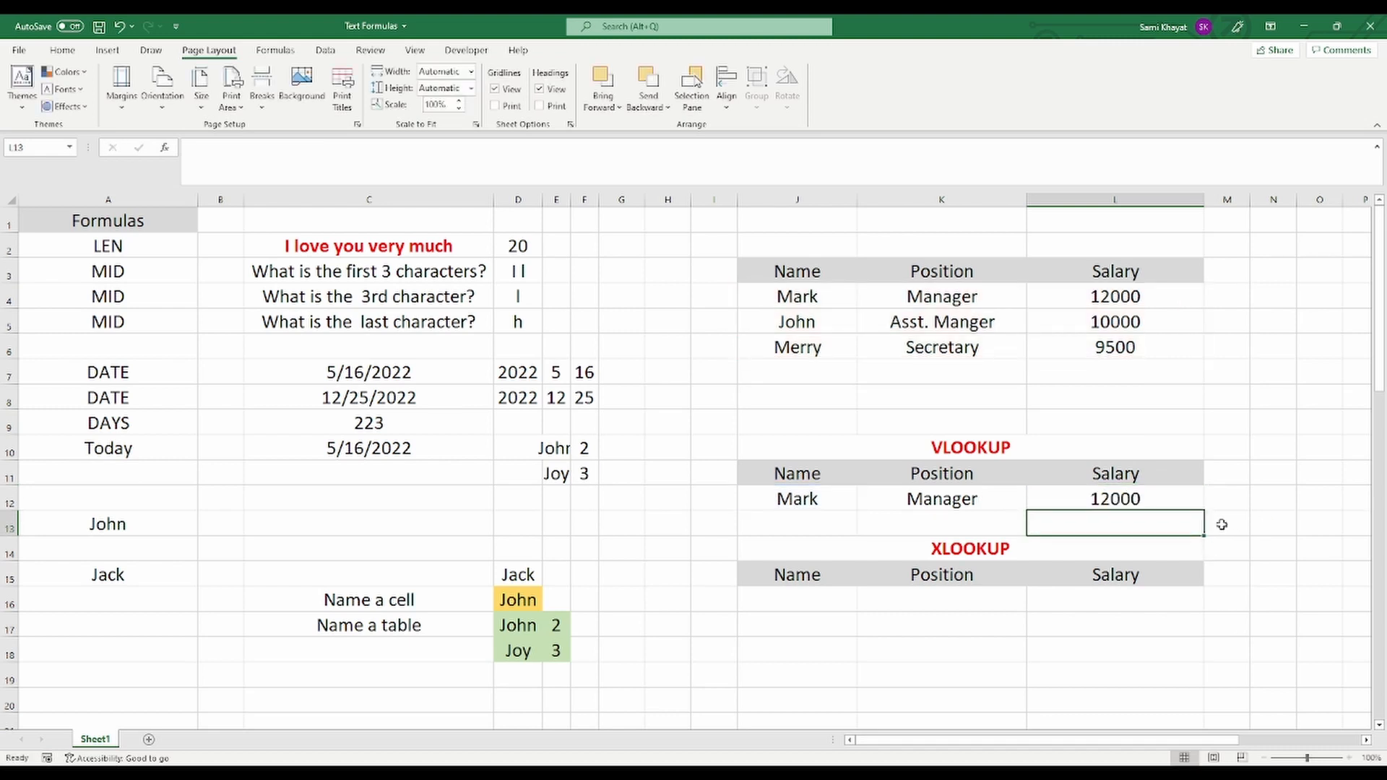
Change the lookup name in J12 to the sample first name listed in J6, written in lowercase
{"action": "left_click", "coordinate": [837, 499]}
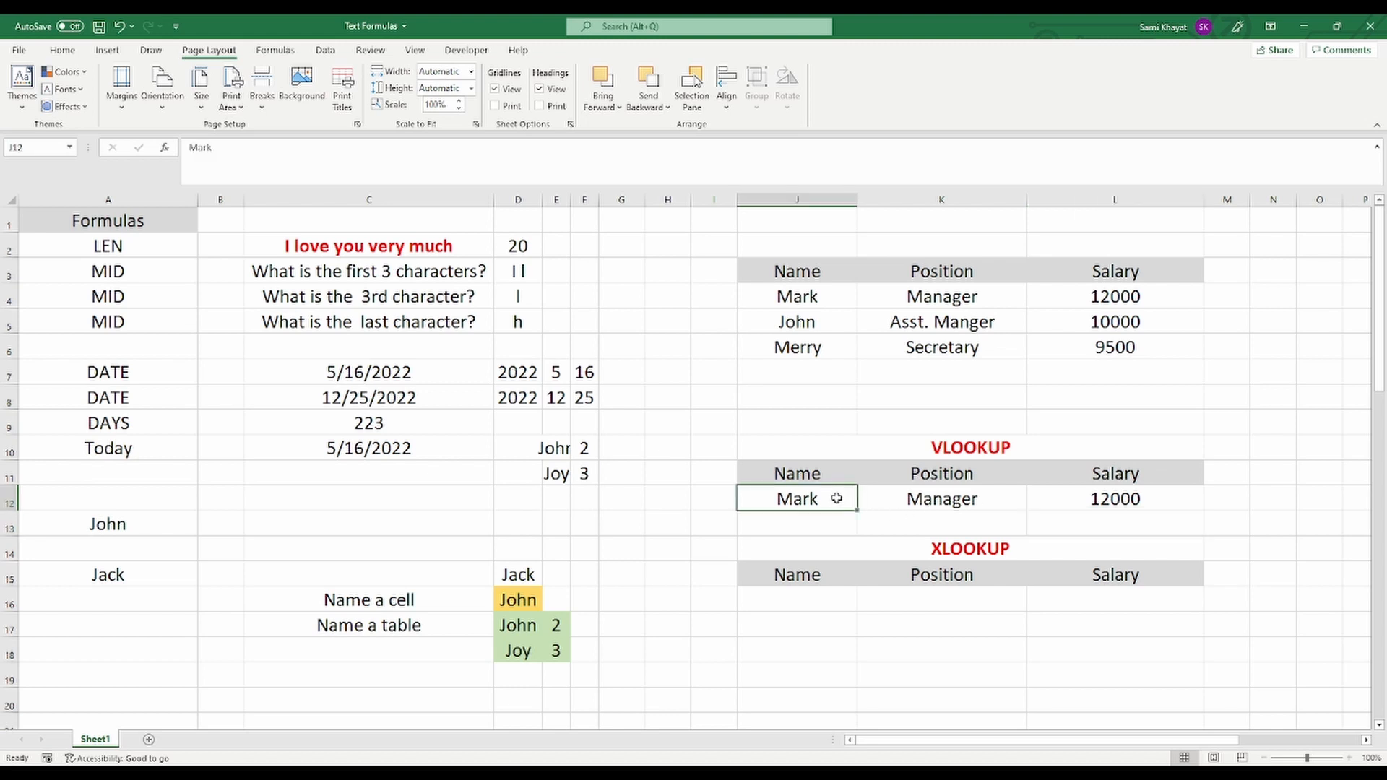
{"action": "type", "text": "me"}
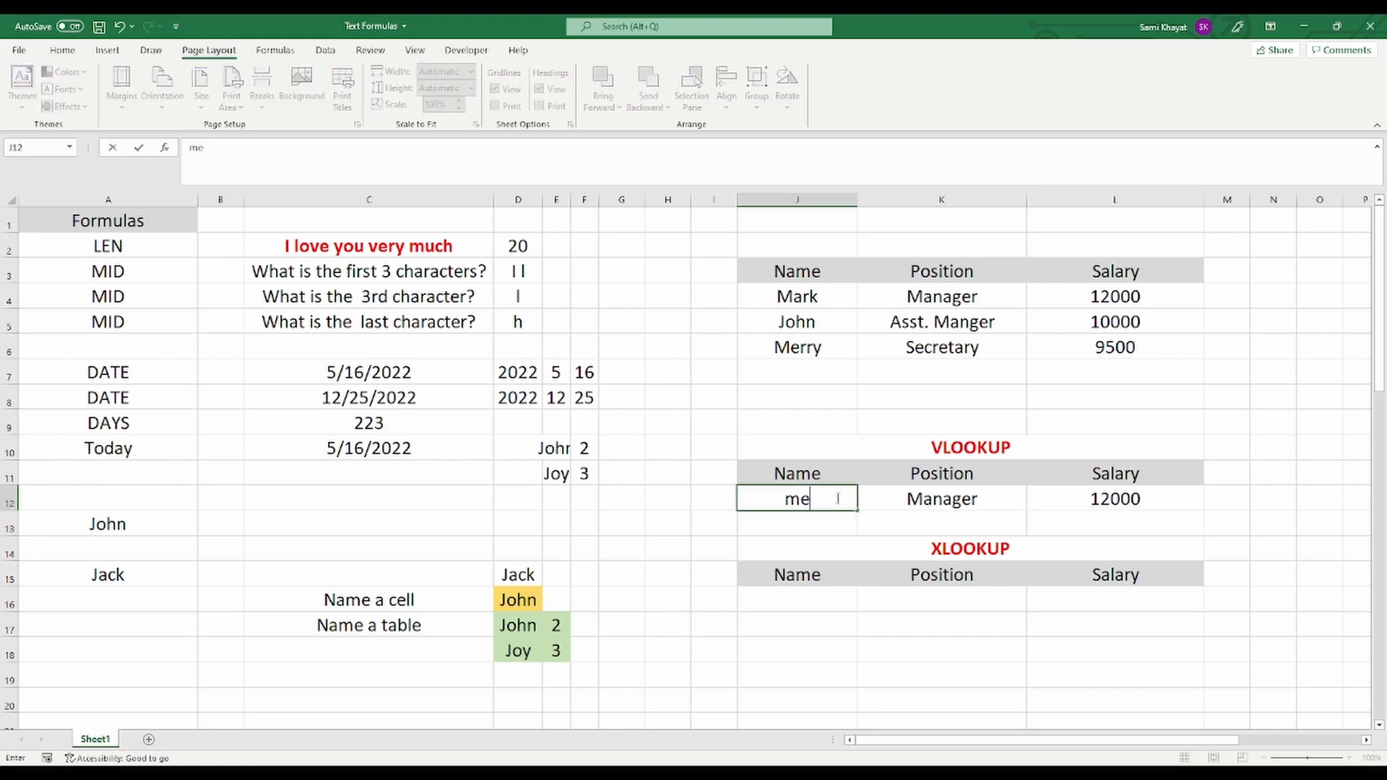
{"action": "type", "text": "rry"}
{"action": "key", "text": "Return"}
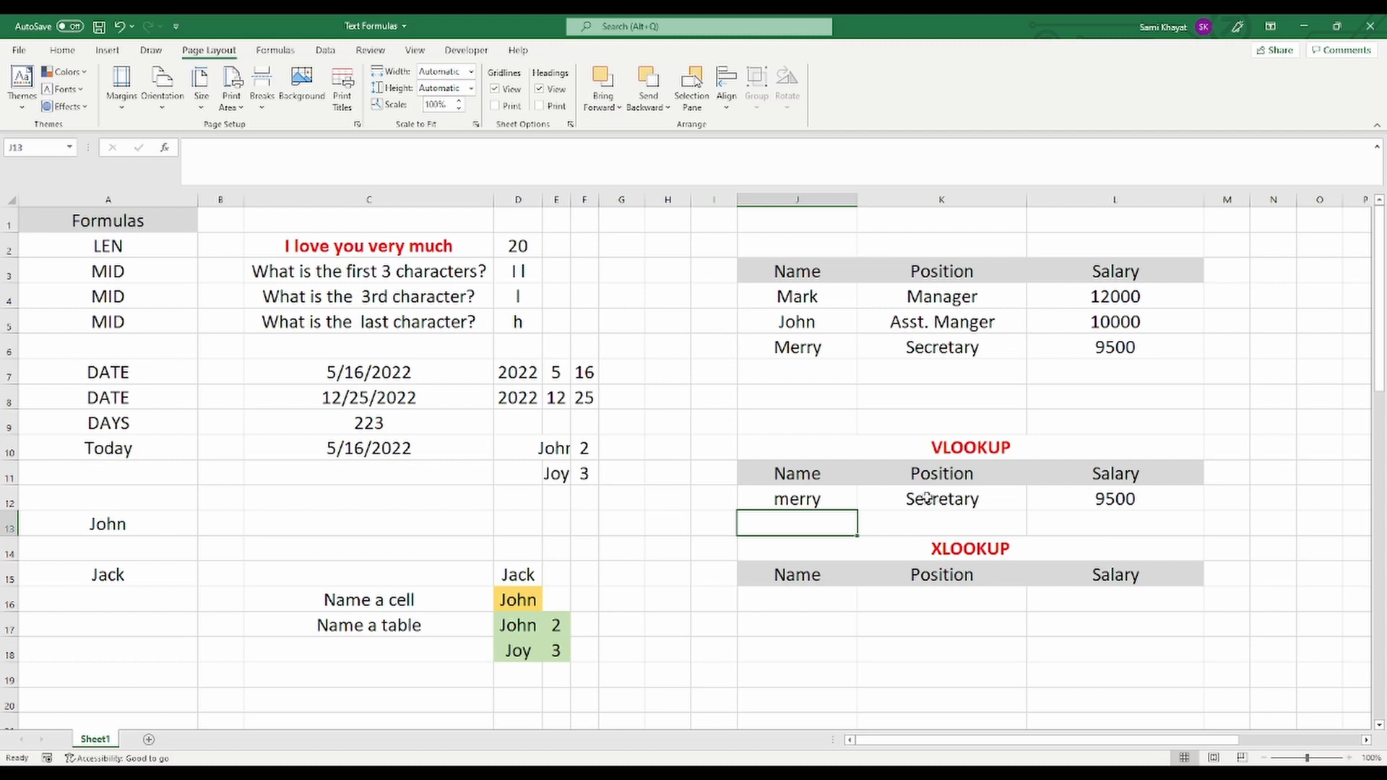
Fill the XLOOKUP section's name cell J16 with the sample first name listed in J5
{"action": "left_click", "coordinate": [819, 603]}
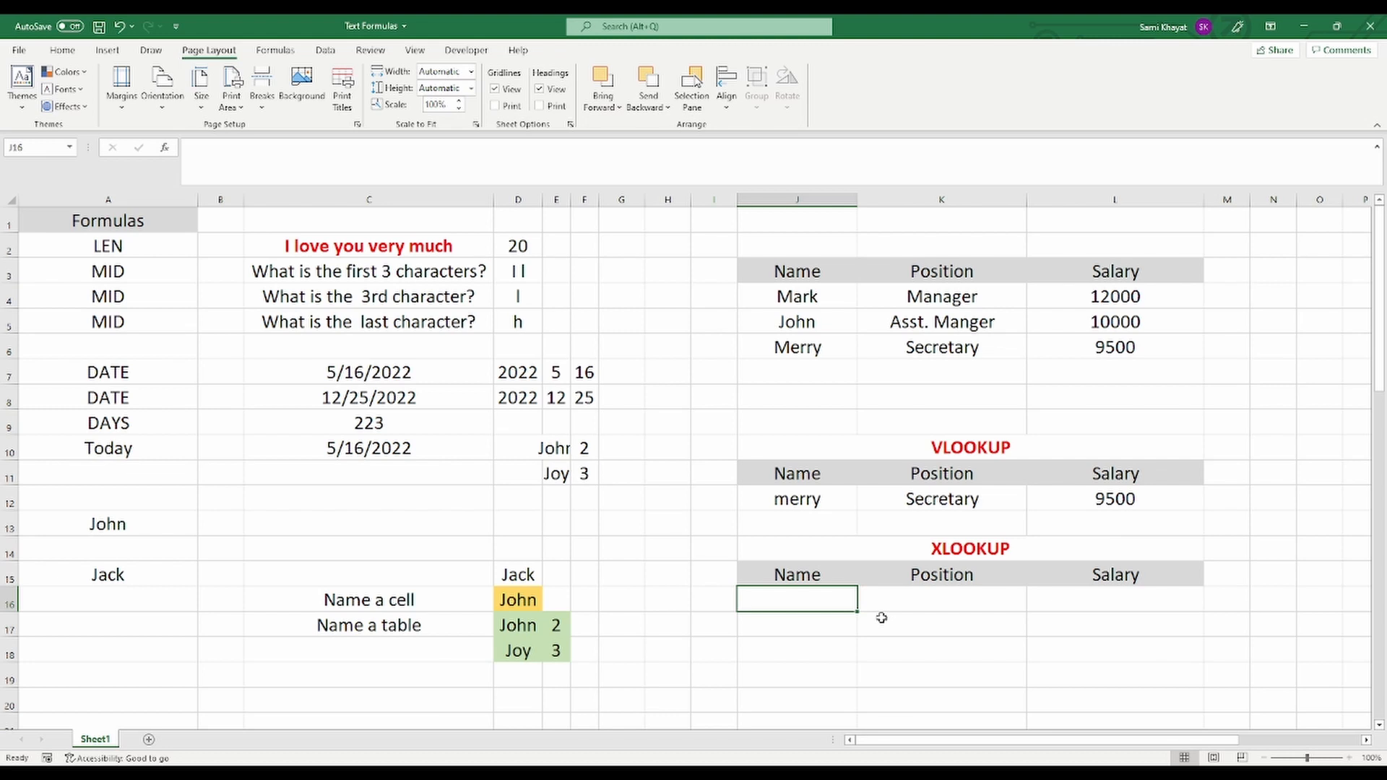
{"action": "type", "text": "John"}
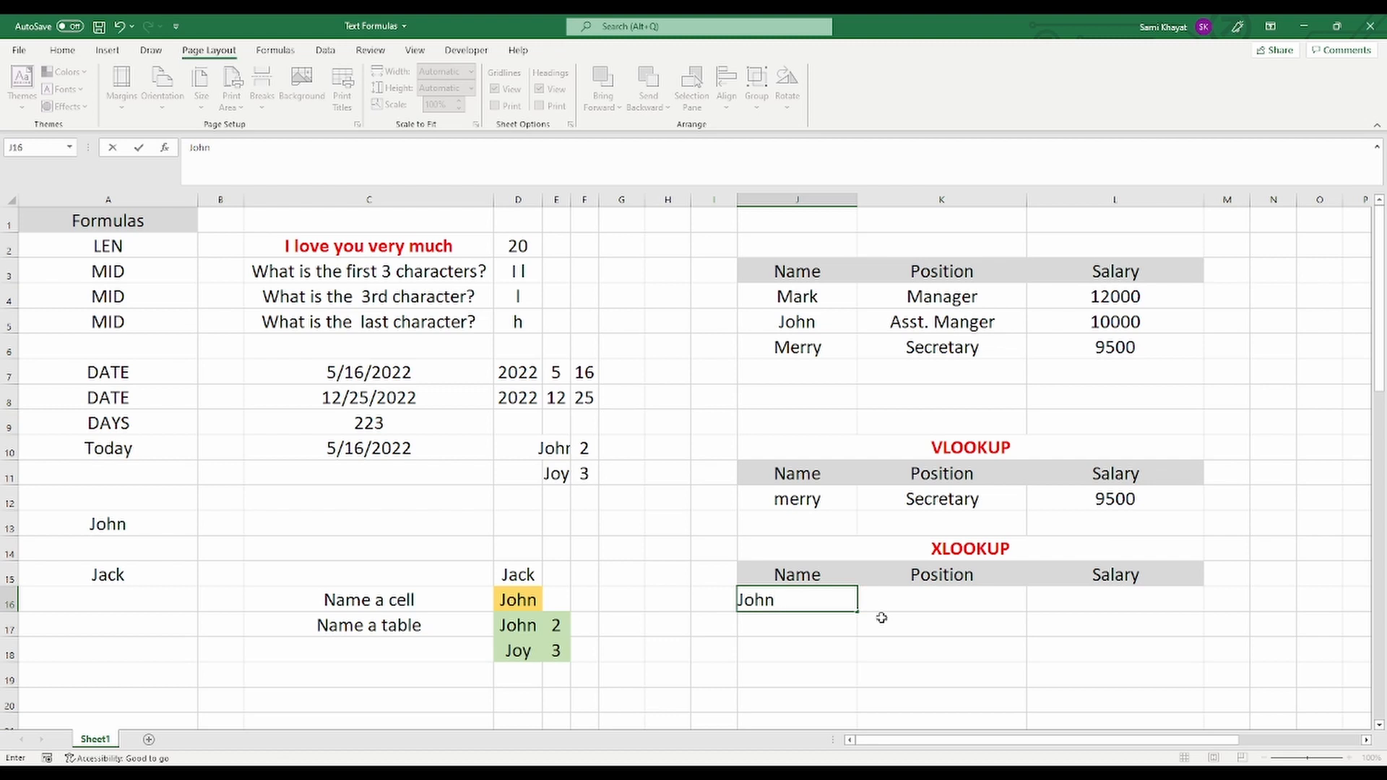
Try to retrieve the position in K16 with =XLOOKUP(J4:J6,K4:K6,"Sorry Not Found")
{"action": "left_click", "coordinate": [949, 596]}
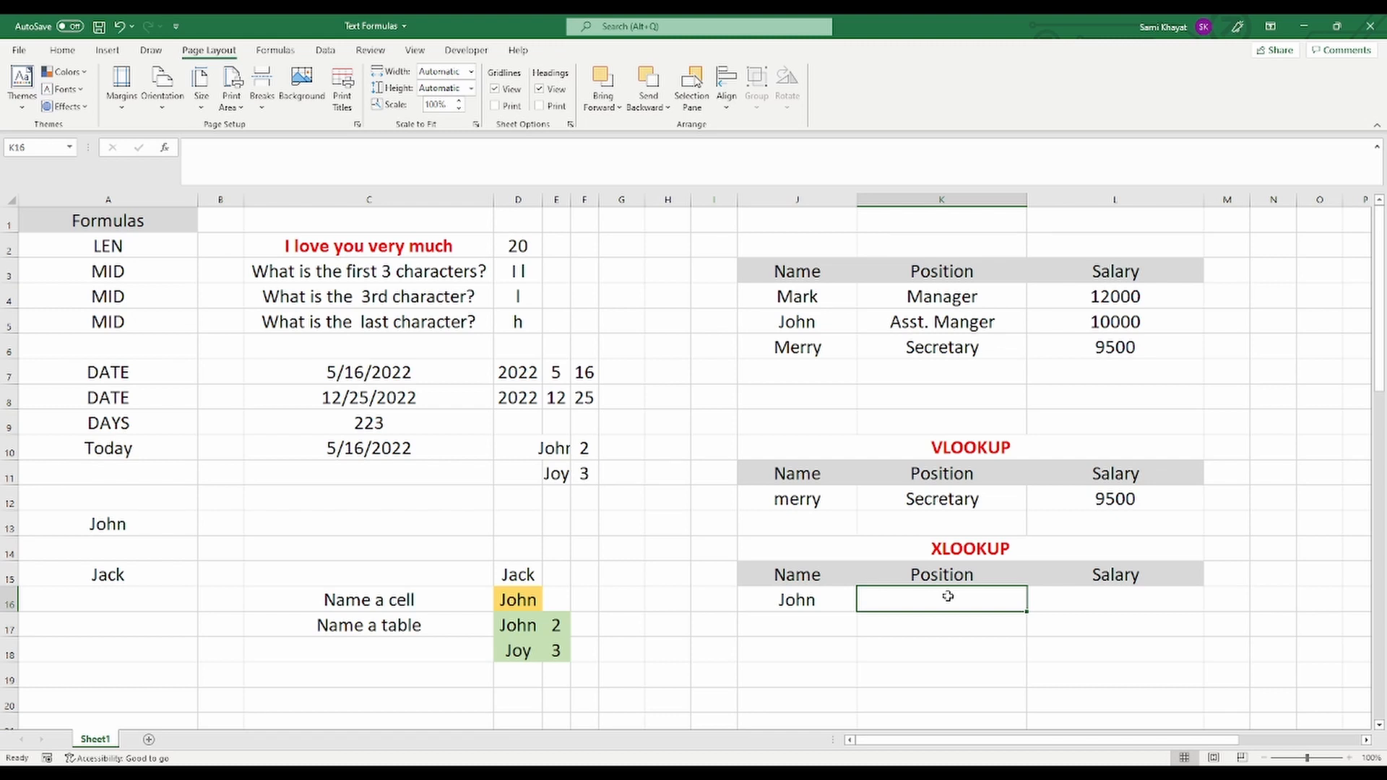
{"action": "type", "text": "=x"}
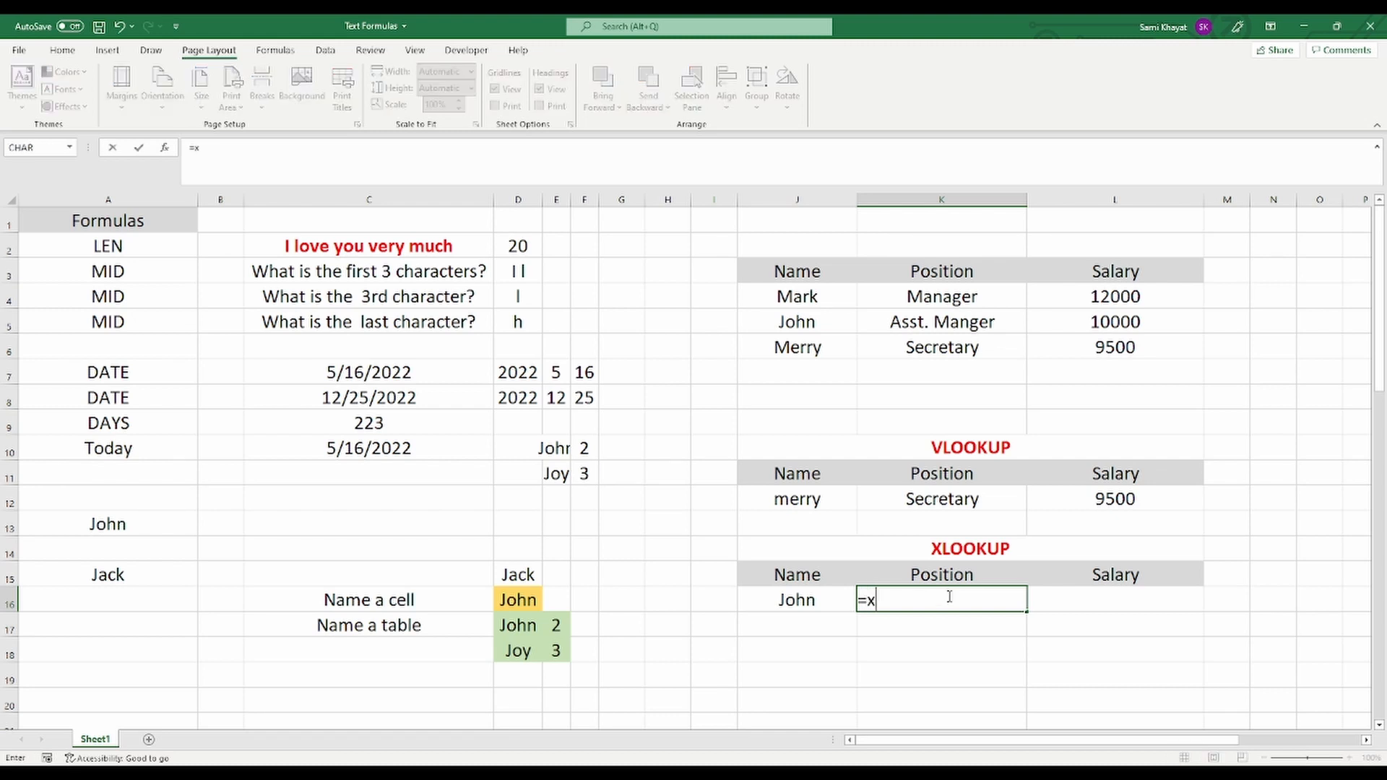
{"action": "type", "text": "l"}
{"action": "key", "text": "Tab"}
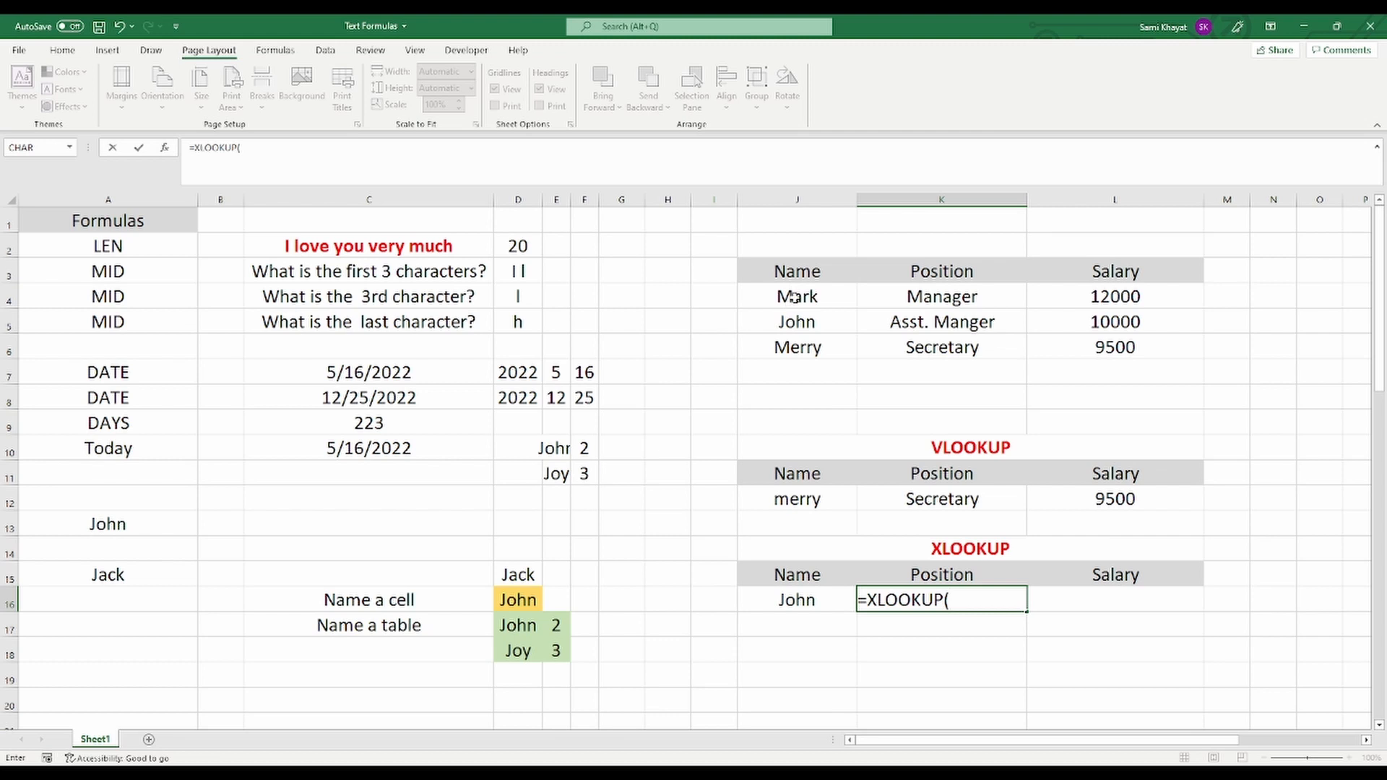
{"action": "left_click_drag", "start_coordinate": [793, 303], "coordinate": [794, 344]}
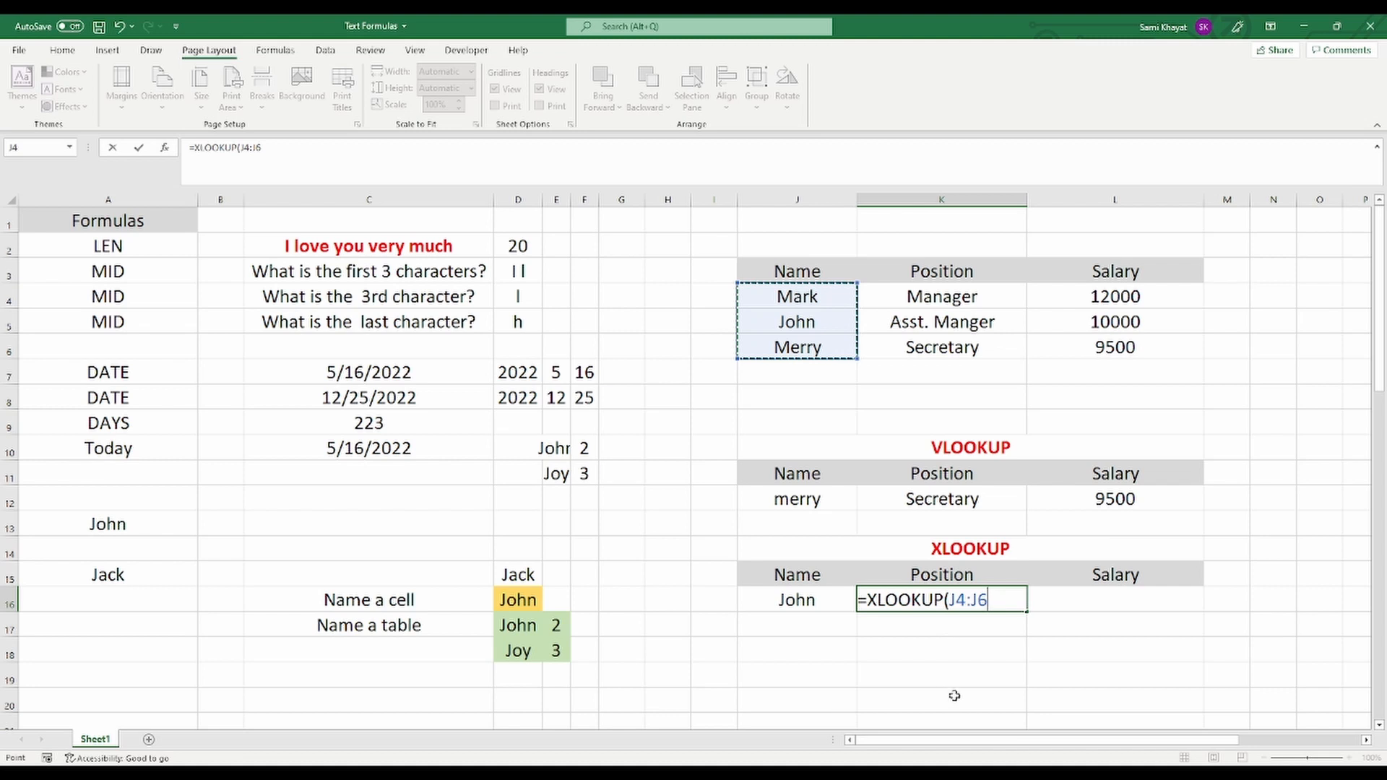
{"action": "type", "text": ","}
{"action": "left_click_drag", "start_coordinate": [938, 298], "coordinate": [937, 344]}
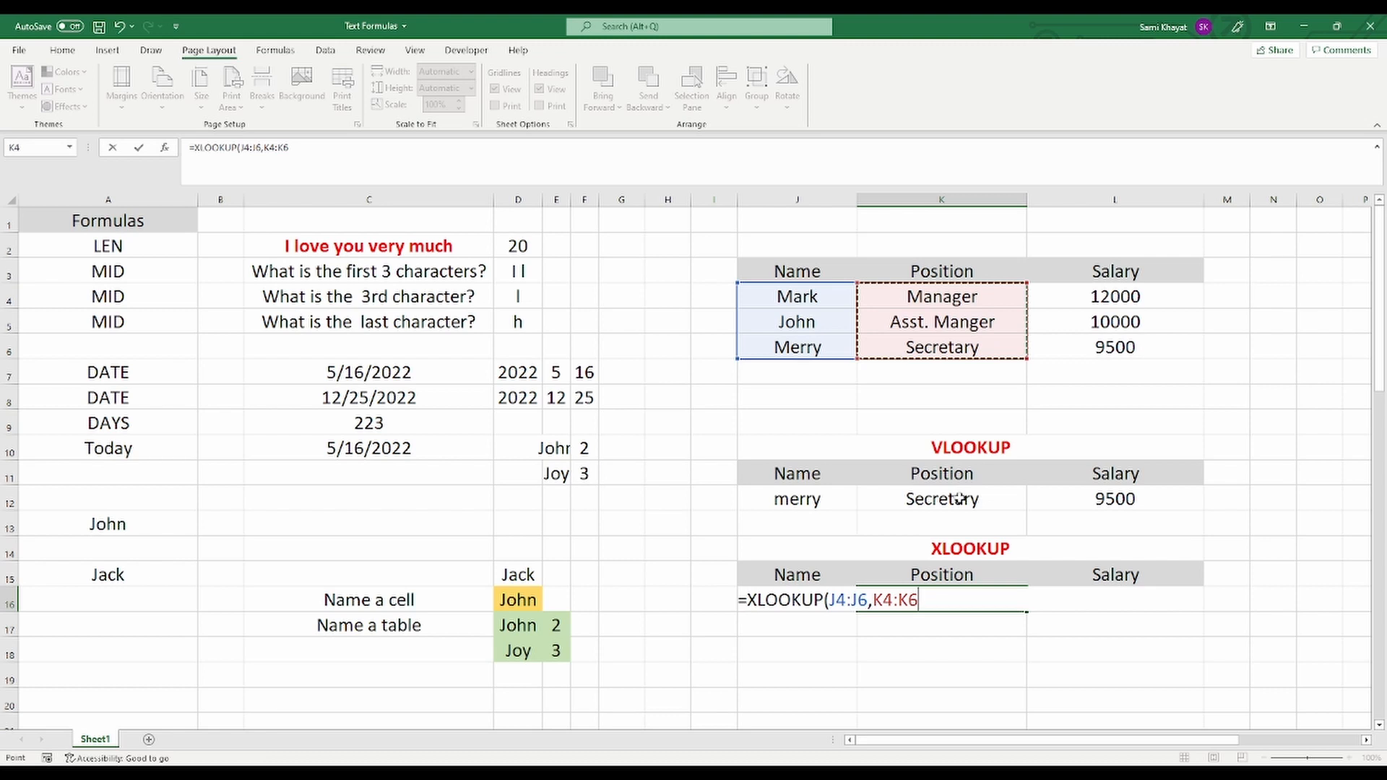
{"action": "type", "text": ","}
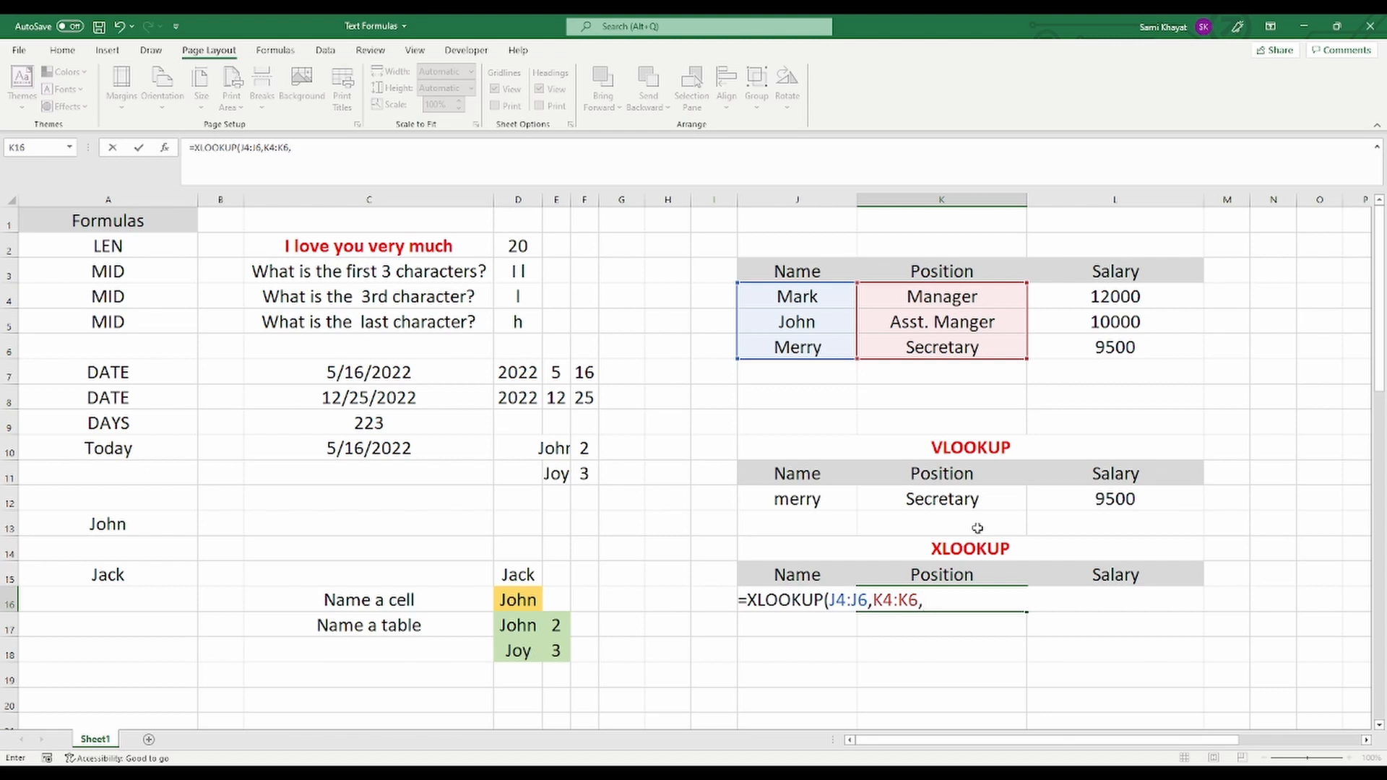
{"action": "type", "text": "\"Sorry Not"}
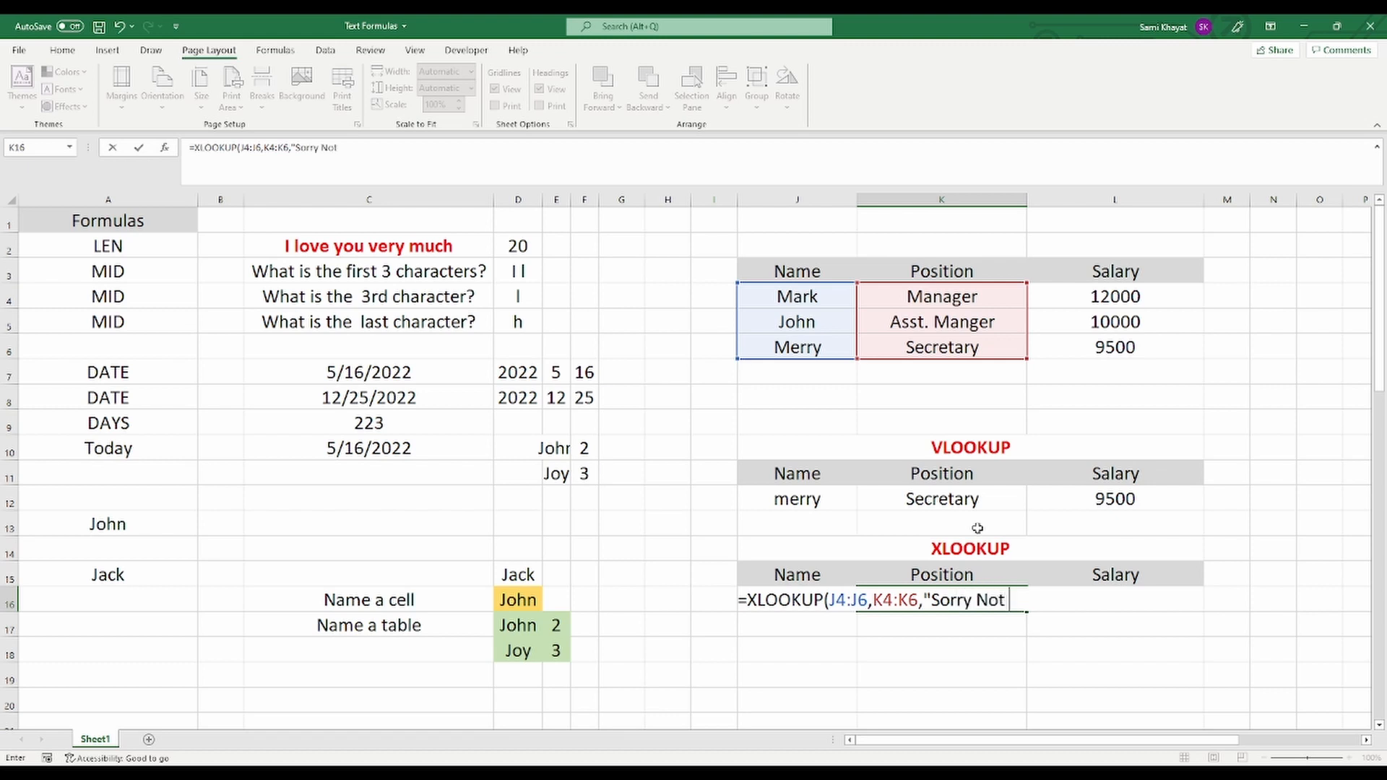
{"action": "type", "text": " Found\")"}
{"action": "key", "text": "Return"}
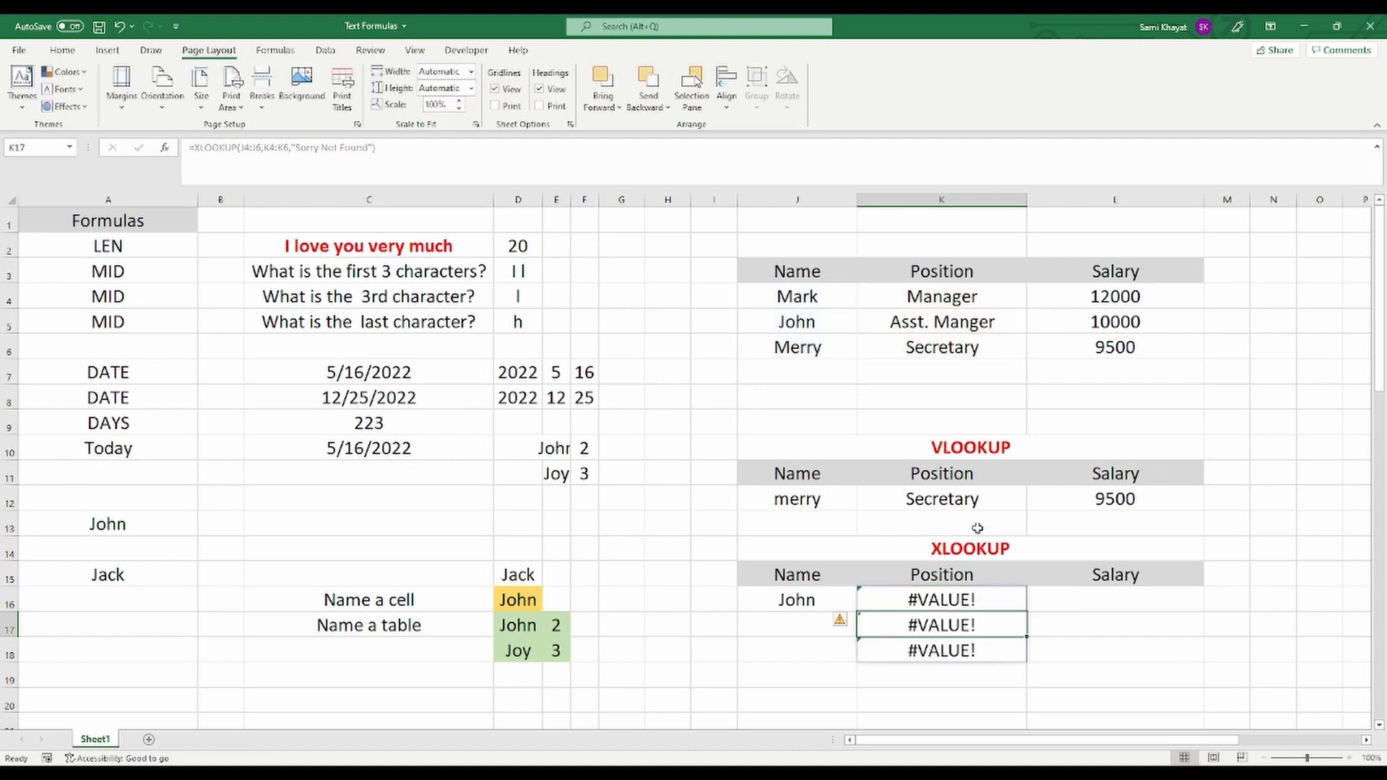
Clear the faulty XLOOKUP formula from the Position cell K16 so that its spilled results are removed
{"action": "left_click", "coordinate": [954, 601]}
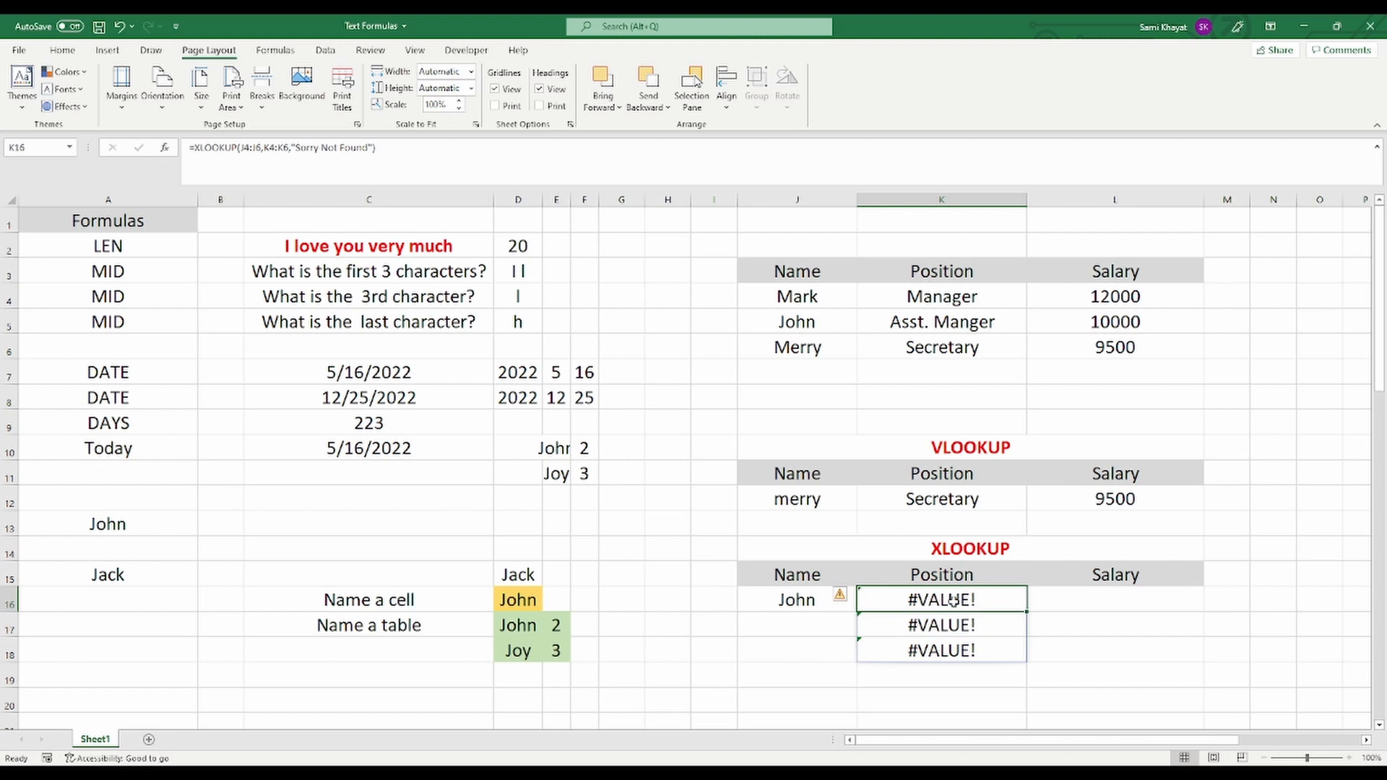
{"action": "double_click", "coordinate": [954, 601]}
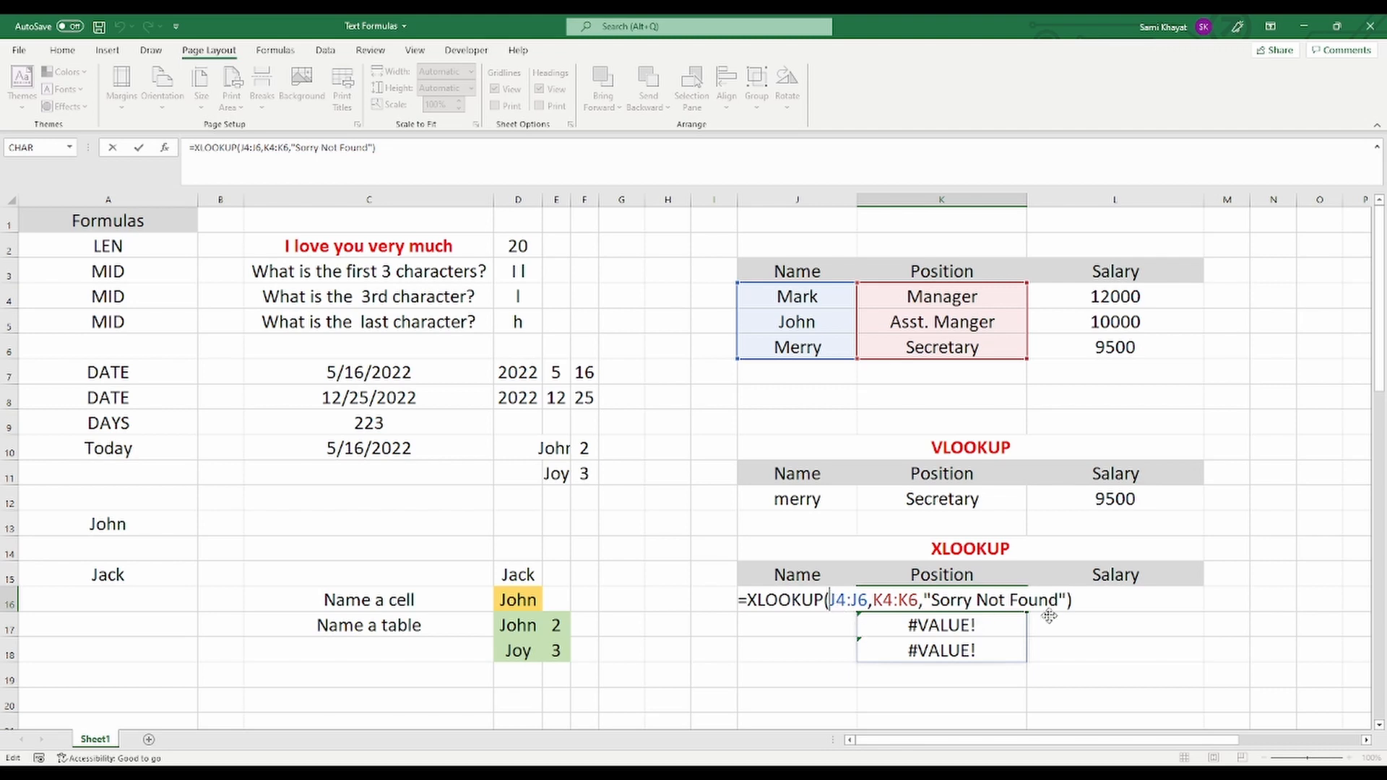
{"action": "left_click_drag", "start_coordinate": [1070, 599], "coordinate": [739, 603]}
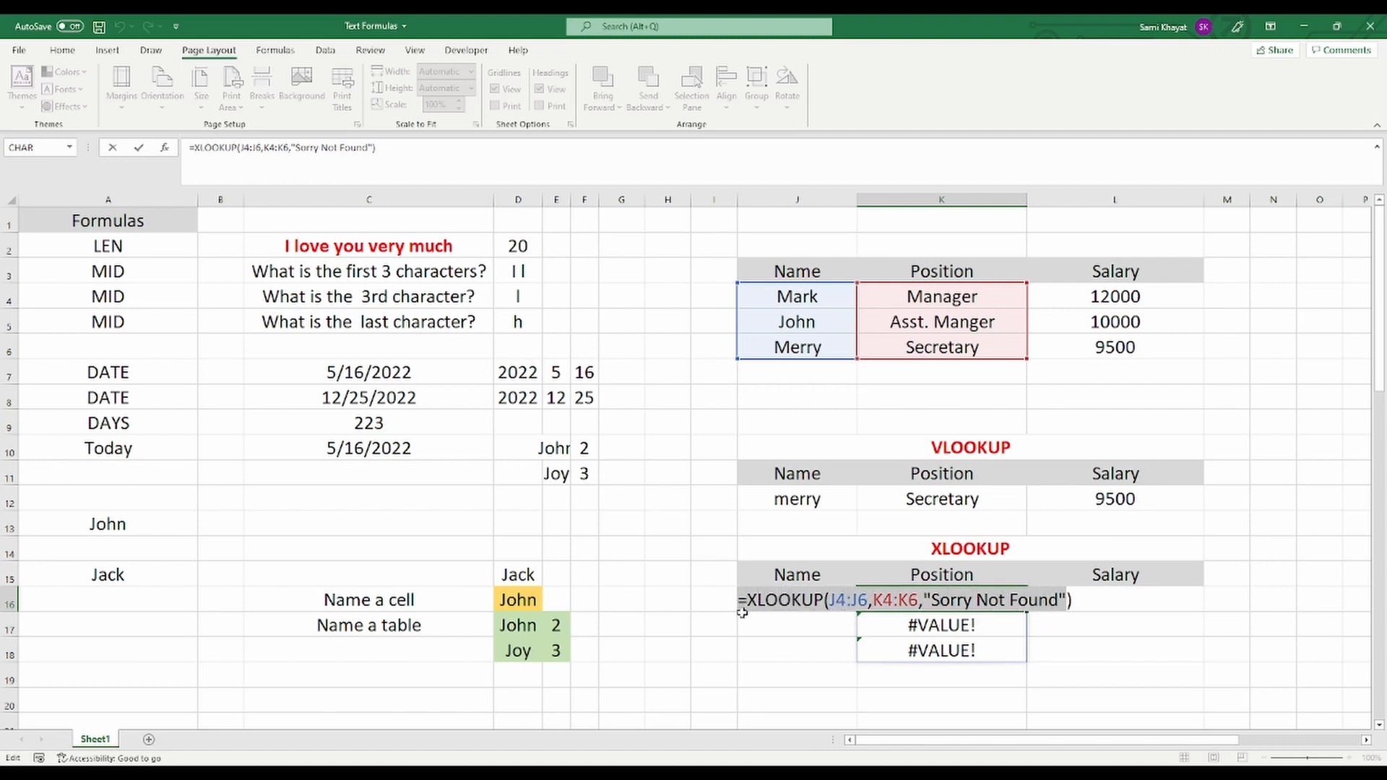
{"action": "key", "text": "BackSpace"}
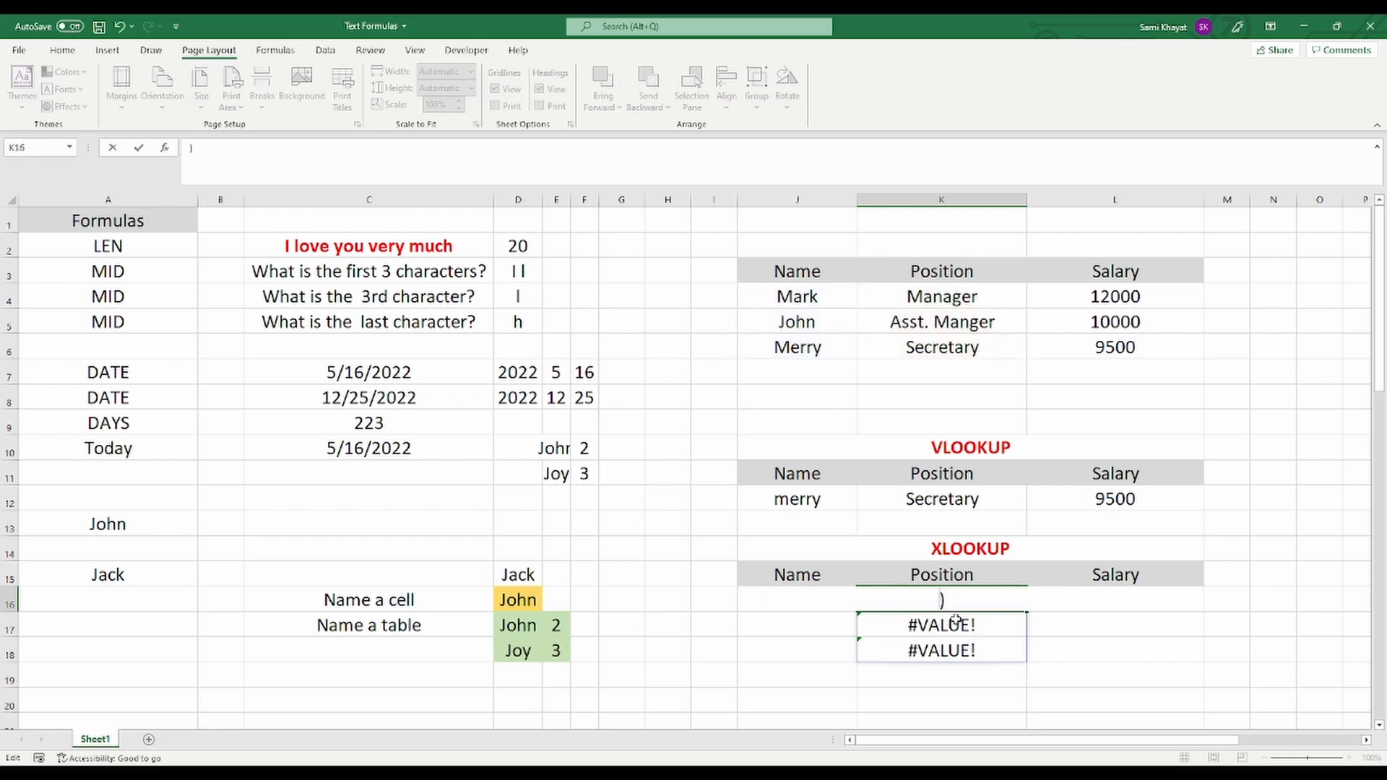
{"action": "key", "text": "BackSpace"}
{"action": "left_click", "coordinate": [1105, 651]}
{"action": "left_click", "coordinate": [953, 630]}
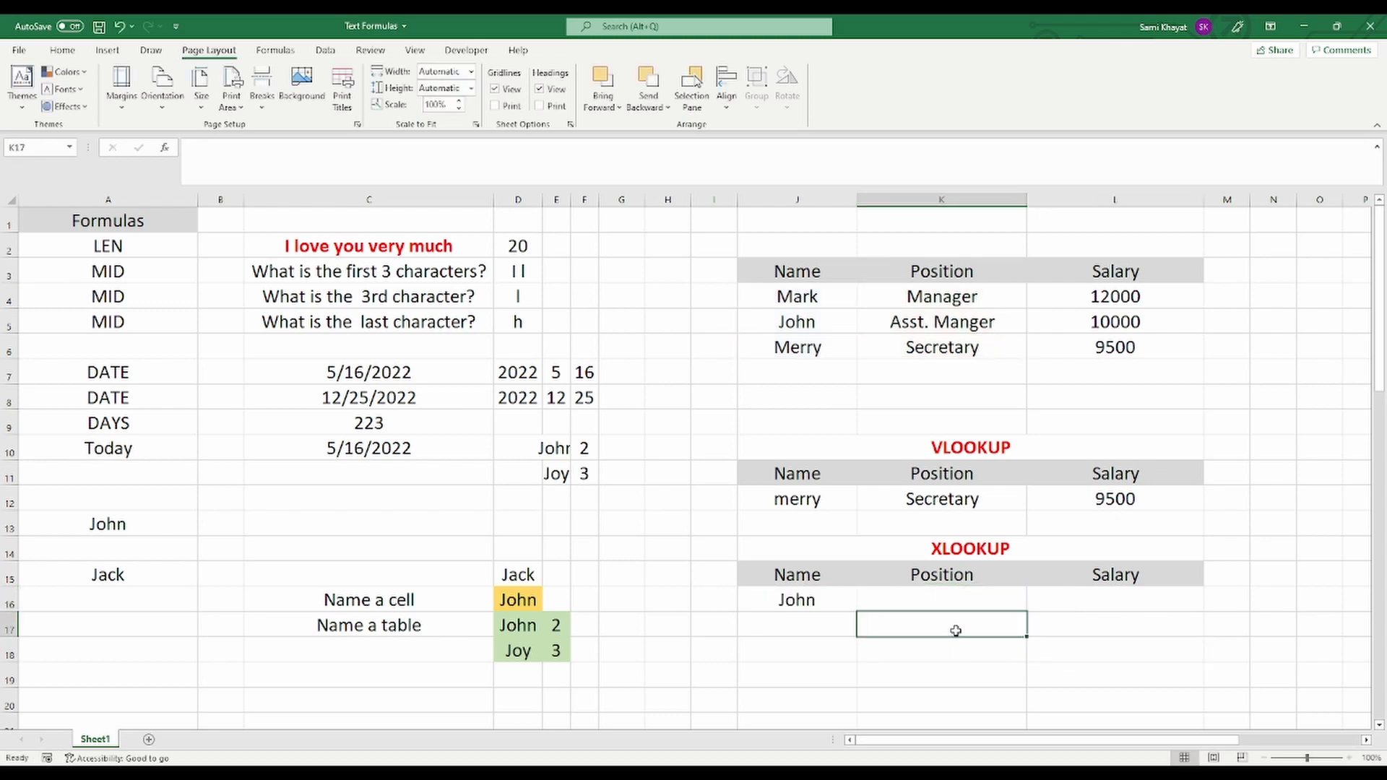
{"action": "left_click_drag", "start_coordinate": [922, 604], "coordinate": [923, 645]}
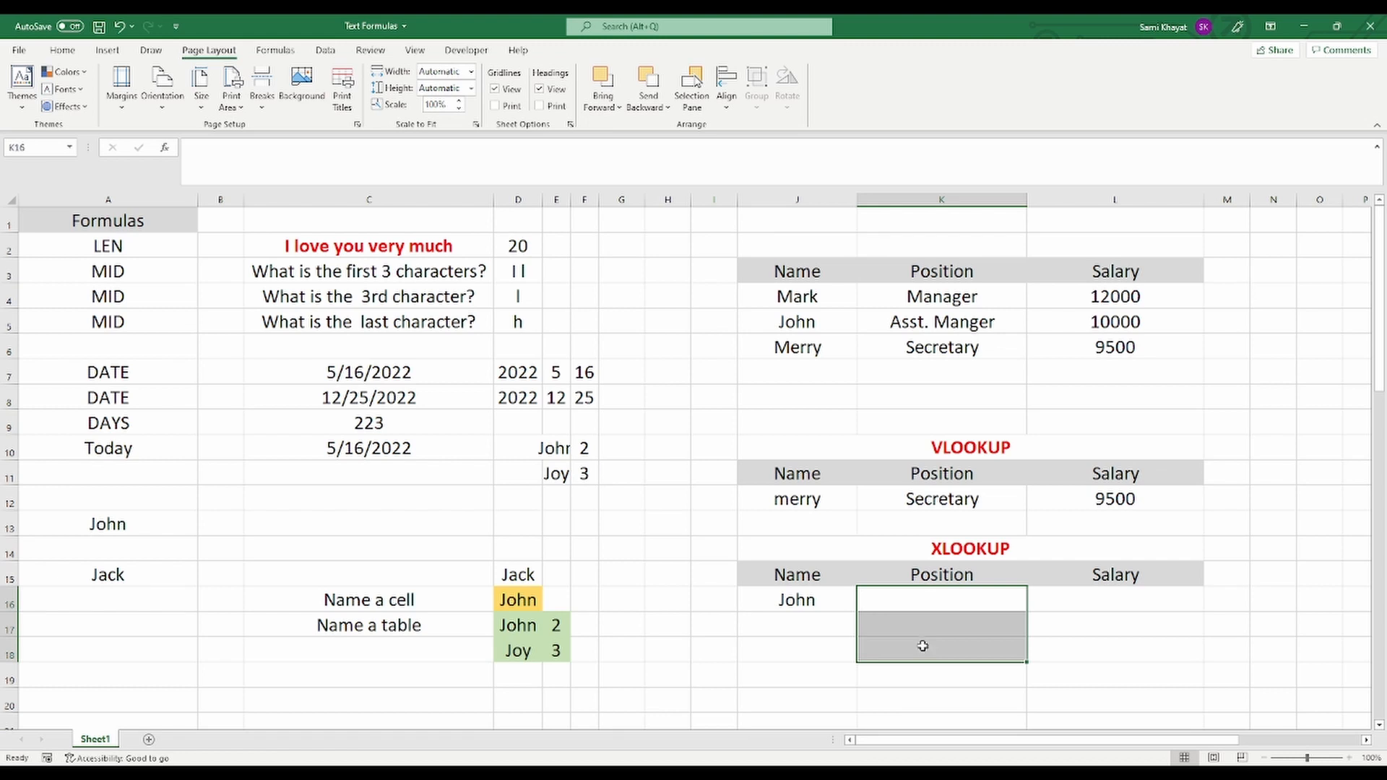
Enter =XLOOKUP(J16,J4:J6,K4:K6,"Sorry Not Found") in K16 to retrieve the position for the name in J16
{"action": "left_click", "coordinate": [916, 603]}
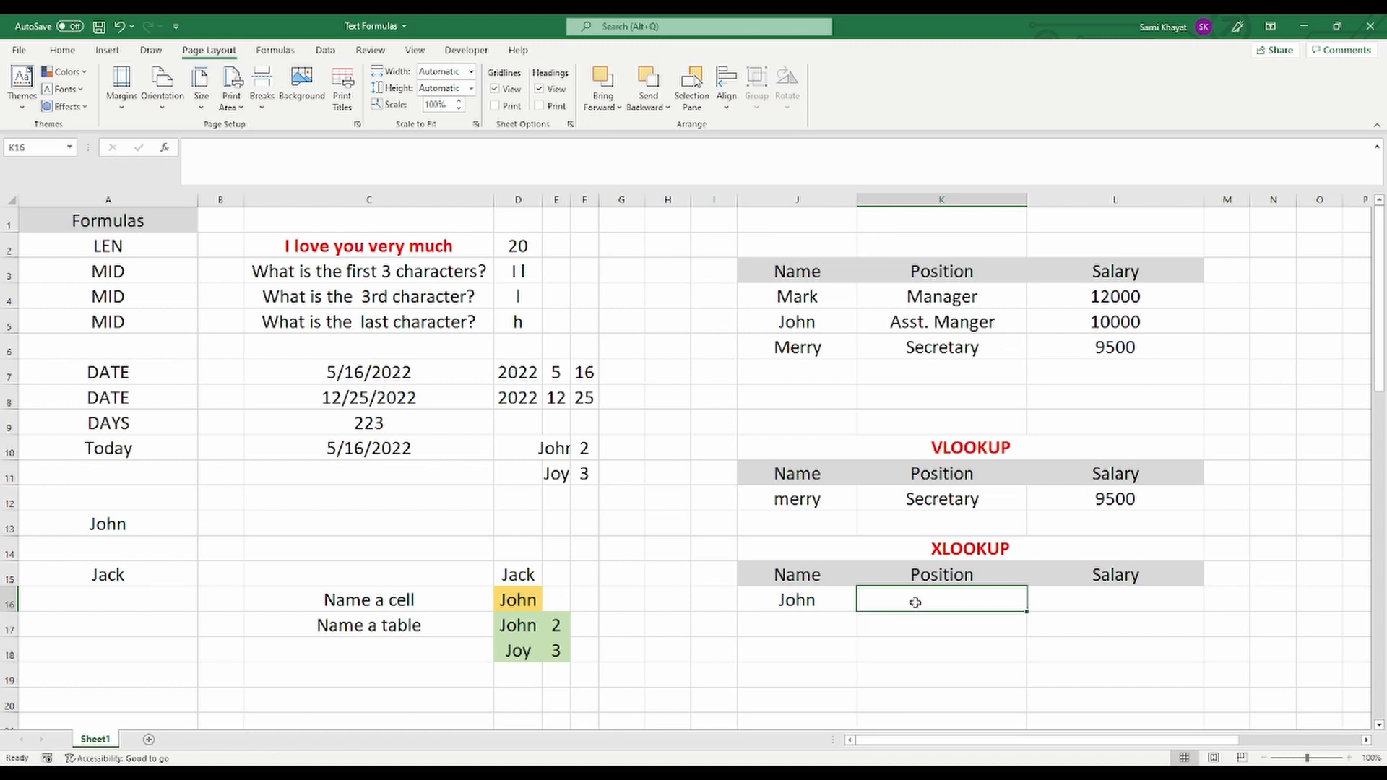
{"action": "type", "text": "=x"}
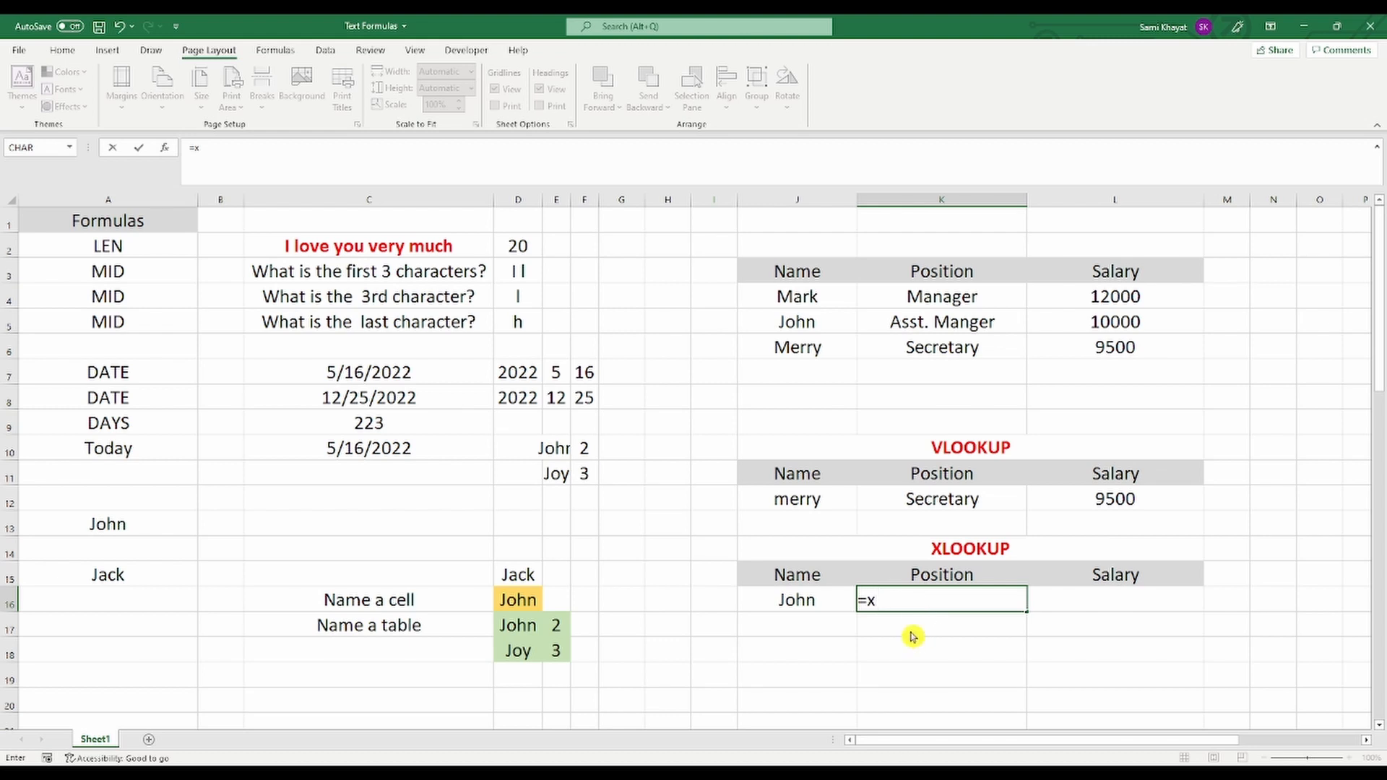
{"action": "double_click", "coordinate": [911, 632]}
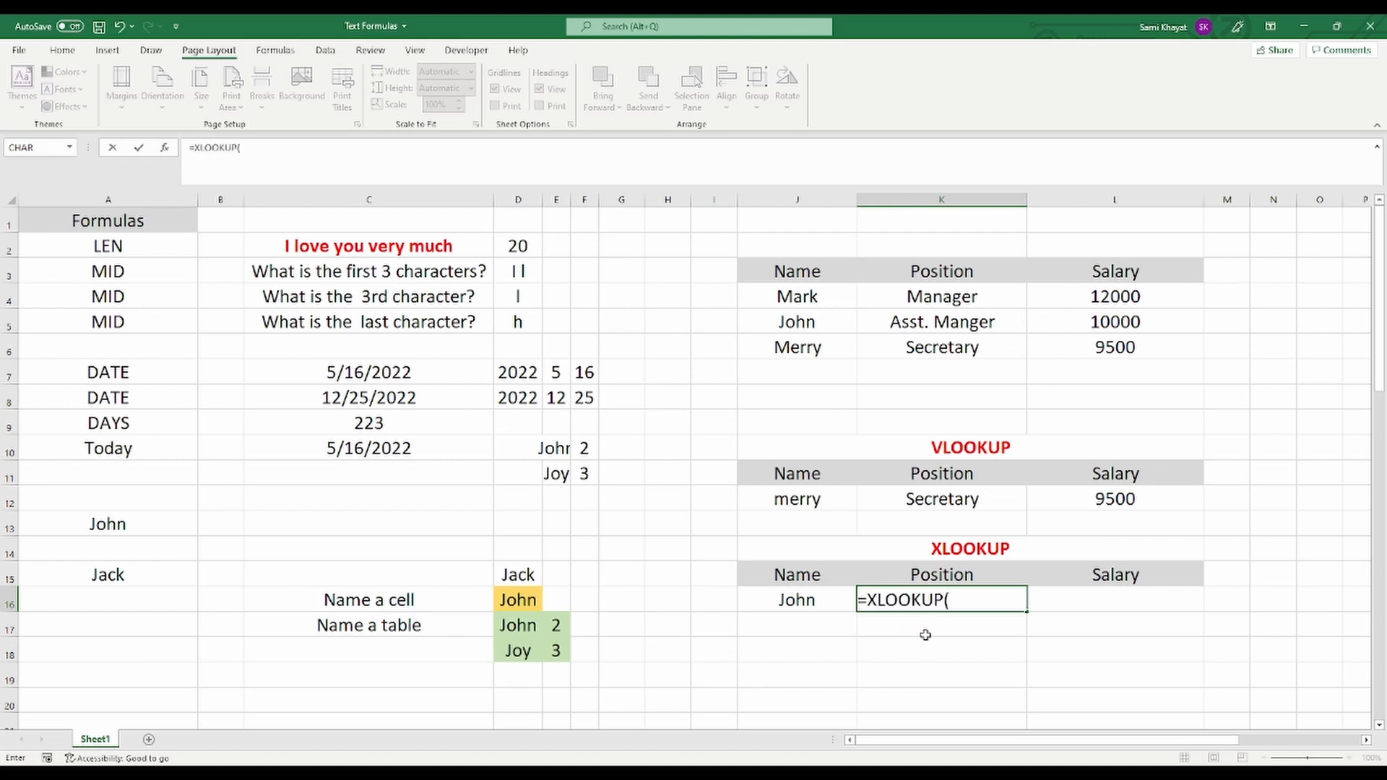
{"action": "left_click", "coordinate": [812, 604]}
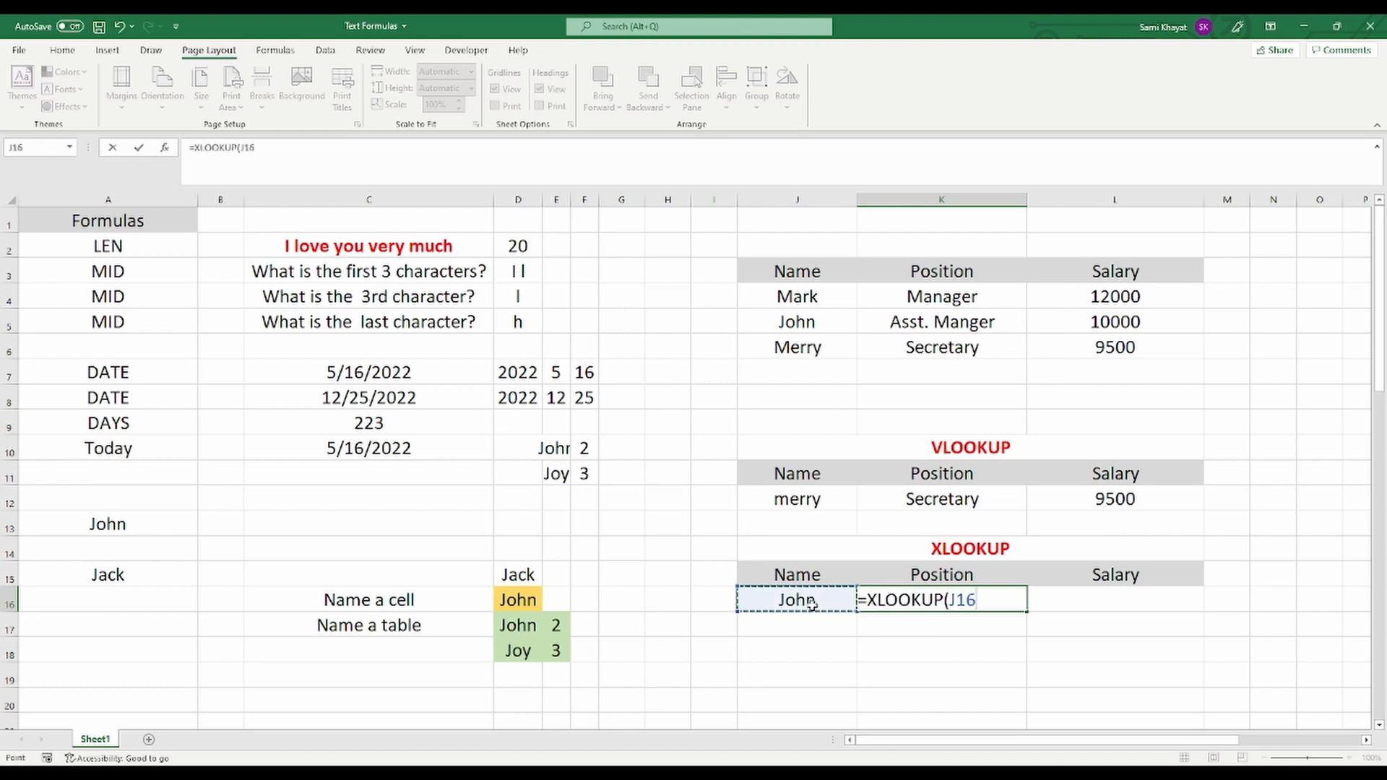
{"action": "type", "text": ","}
{"action": "left_click_drag", "start_coordinate": [809, 297], "coordinate": [812, 337]}
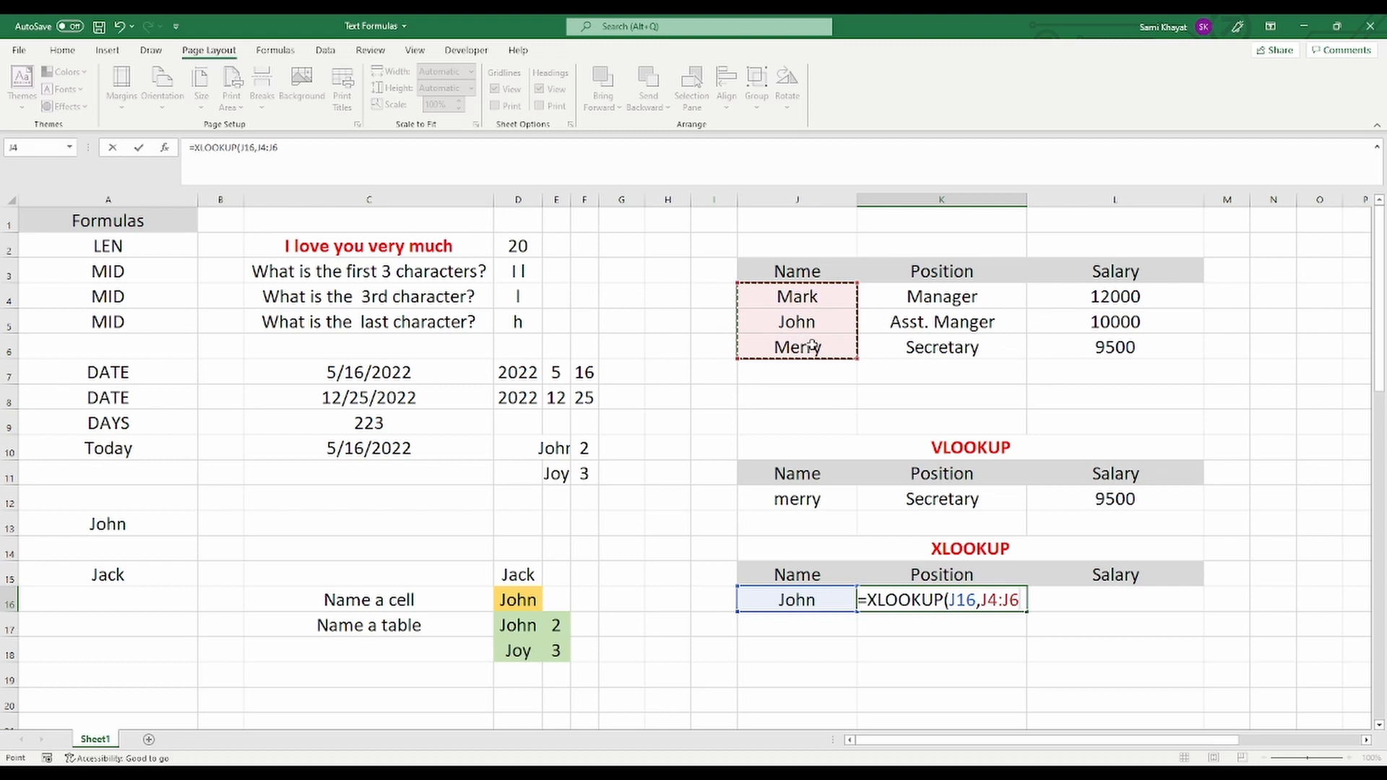
{"action": "type", "text": ","}
{"action": "left_click_drag", "start_coordinate": [915, 300], "coordinate": [921, 349]}
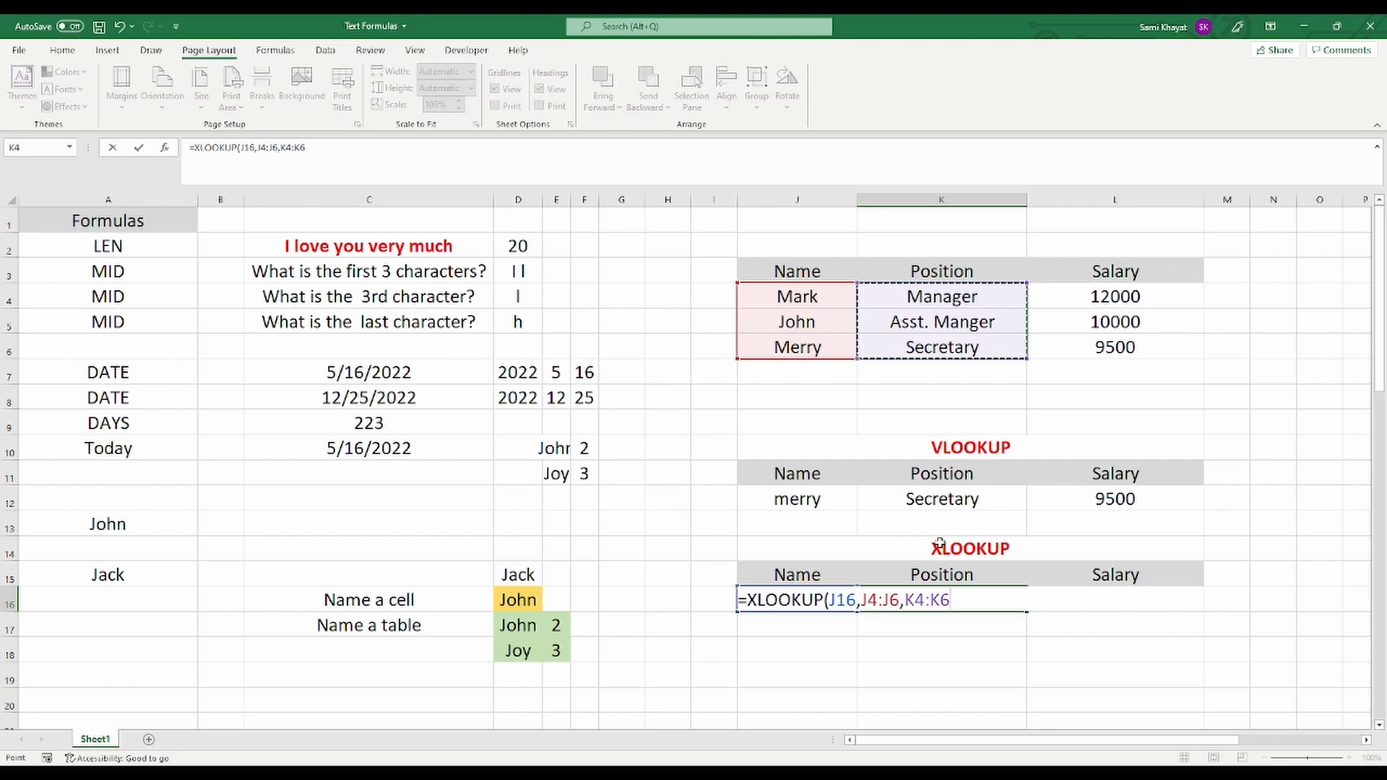
{"action": "type", "text": ","}
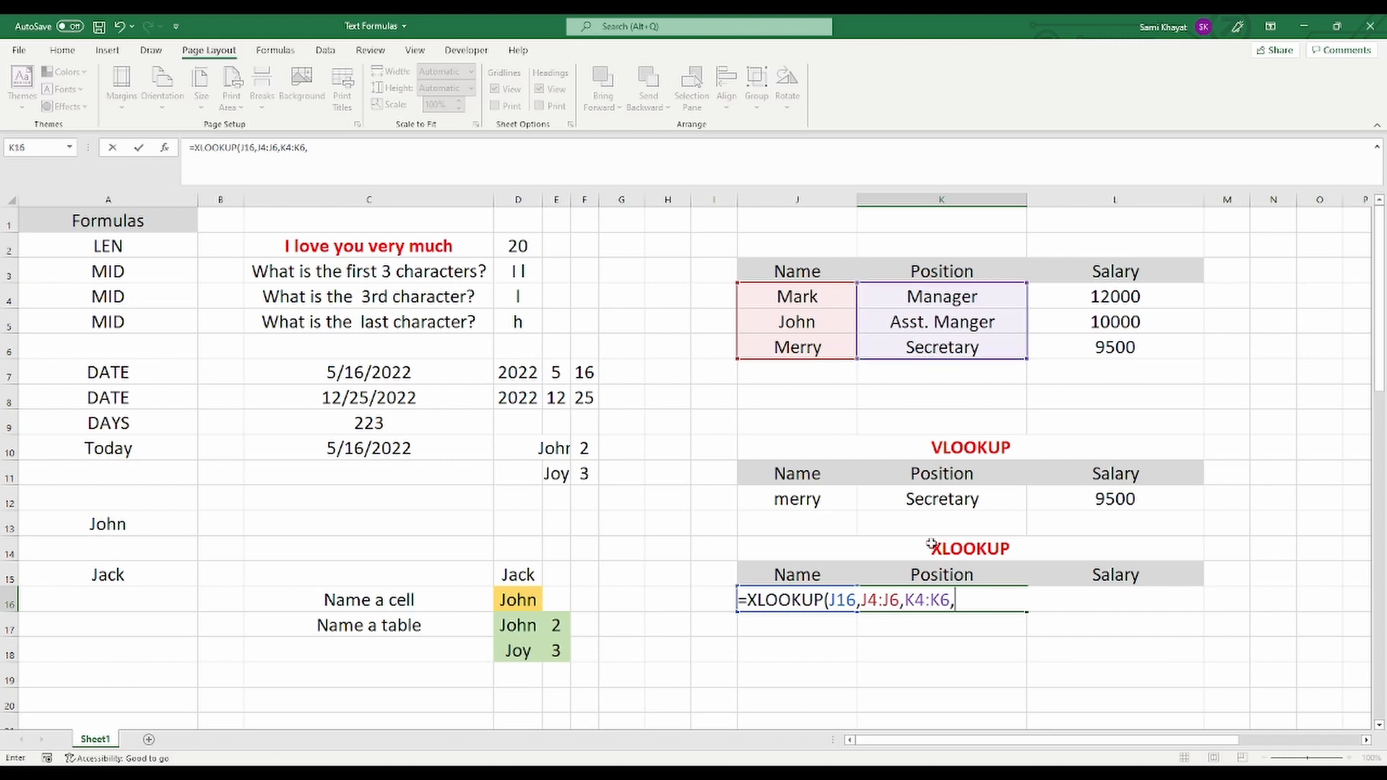
{"action": "type", "text": "\"Sorry Not"}
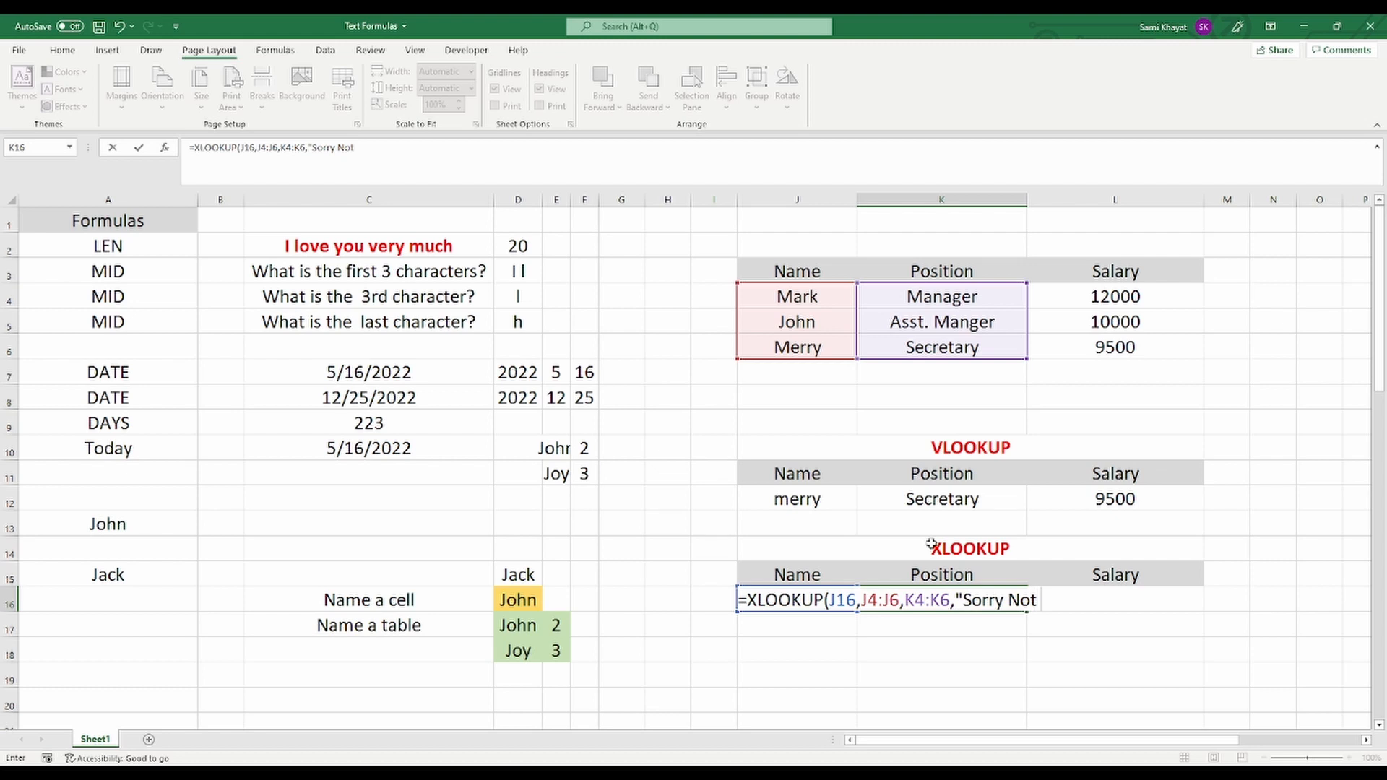
{"action": "type", "text": " Found\")"}
{"action": "key", "text": "Return"}
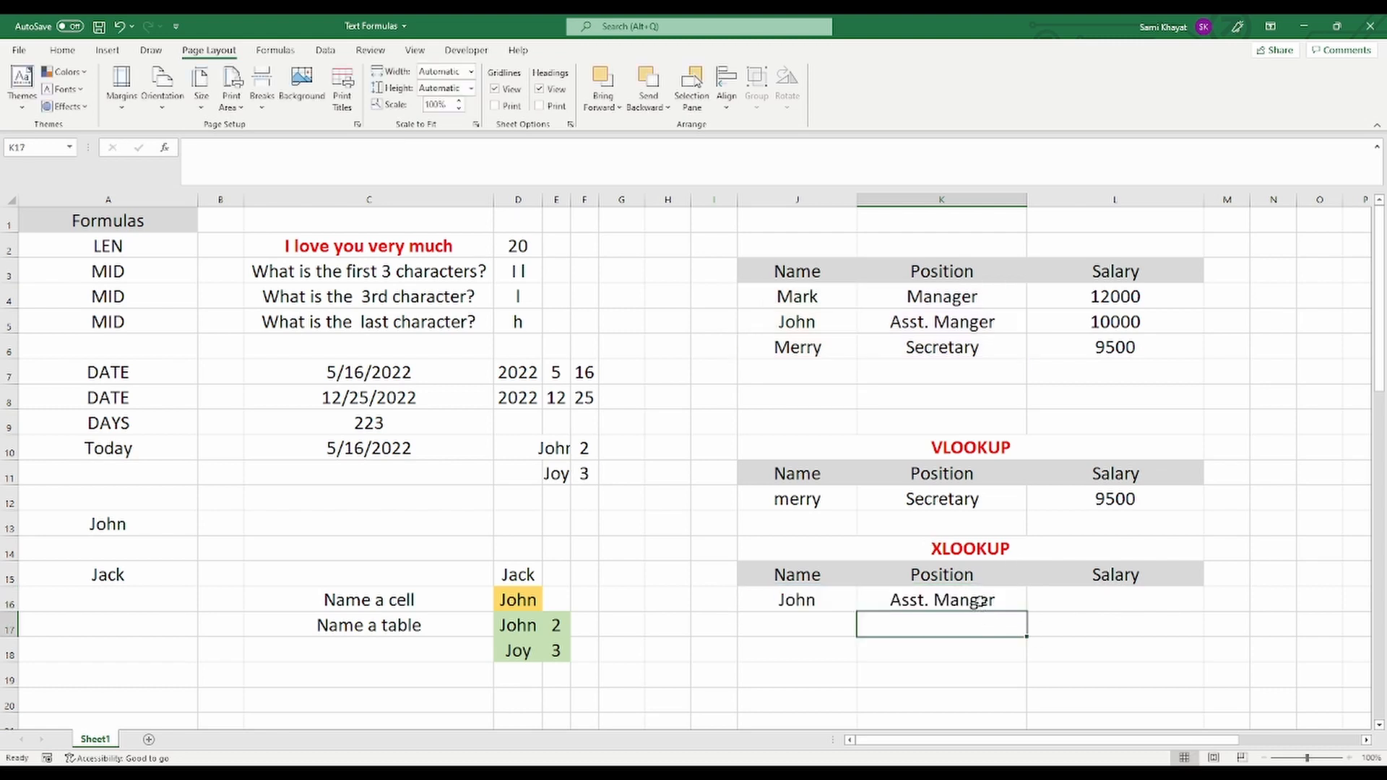
Test the not-found case by changing the lookup name in J16 to a first name missing from J4:J6
{"action": "left_click", "coordinate": [820, 608]}
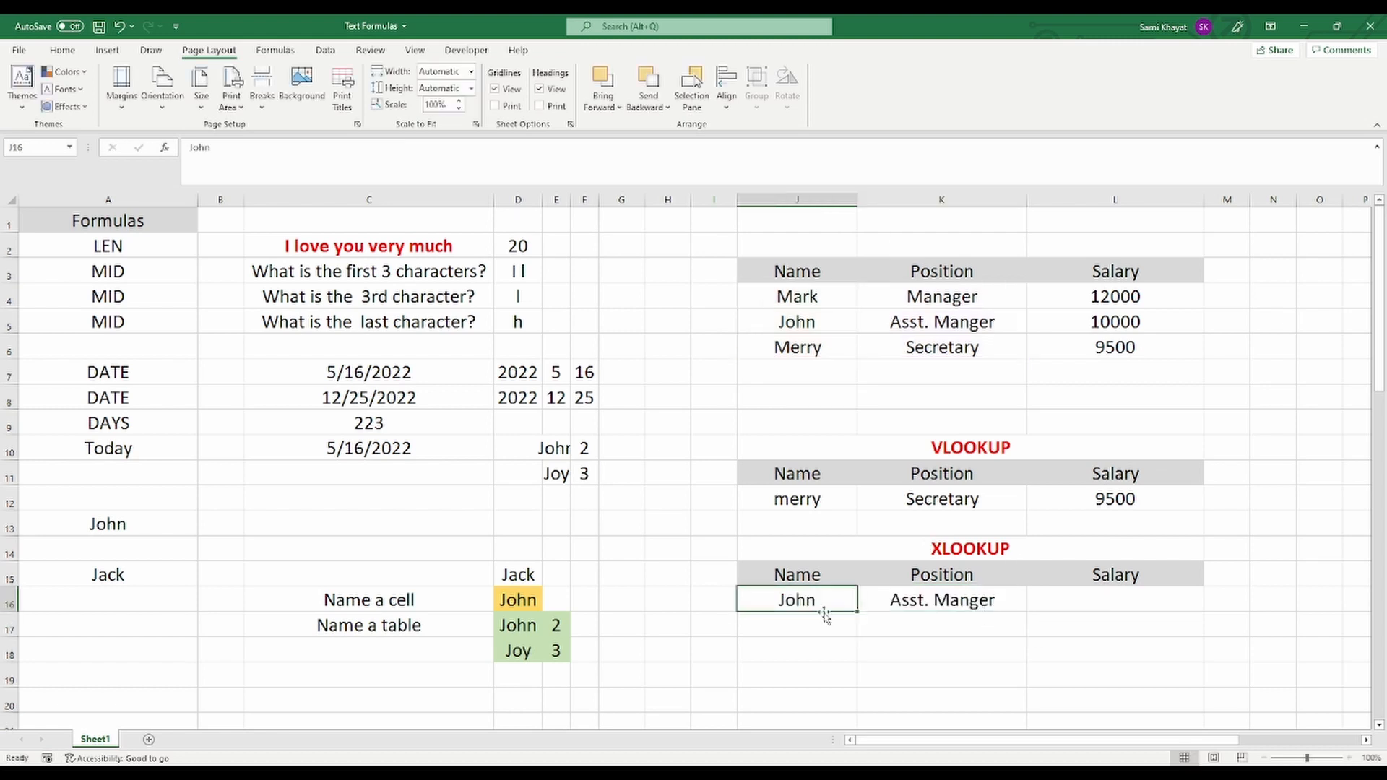
{"action": "type", "text": "Jo"}
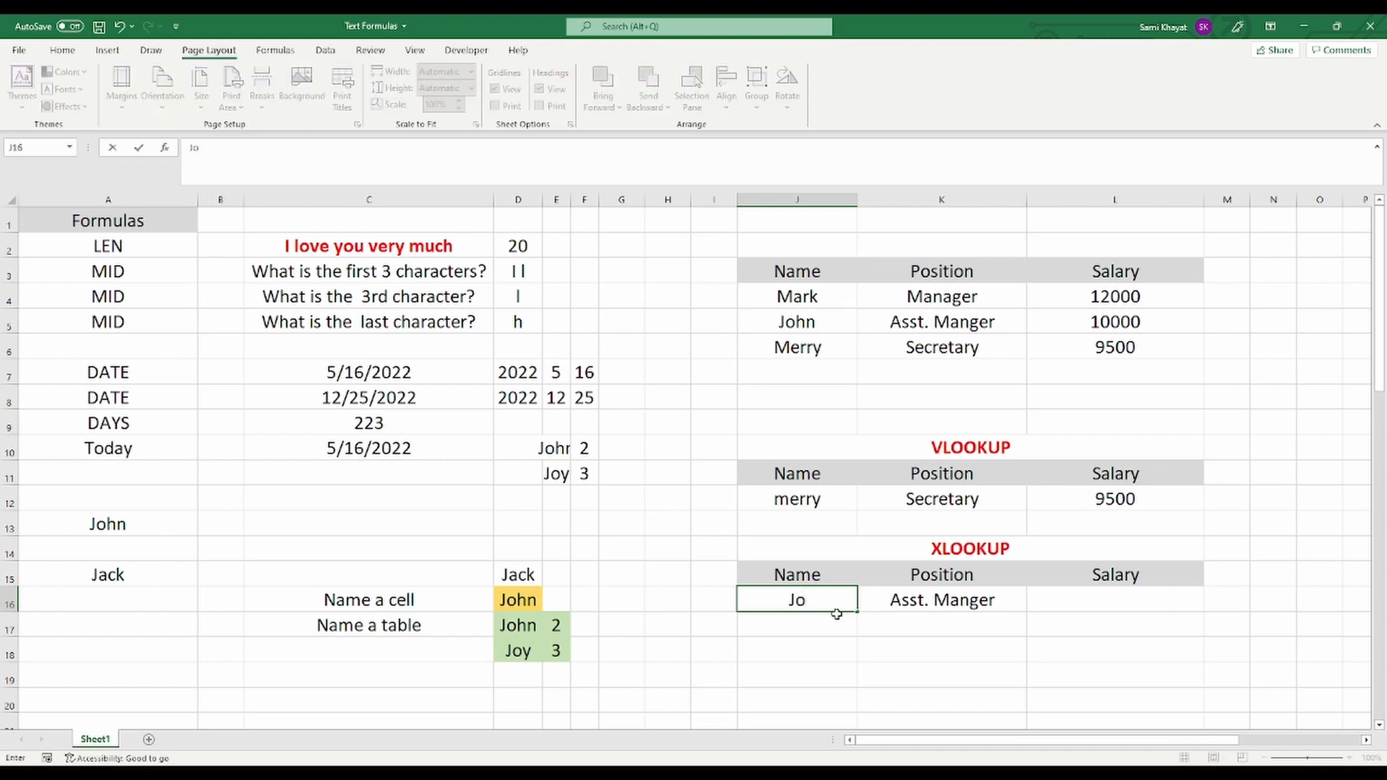
{"action": "type", "text": "hnny"}
{"action": "key", "text": "Return"}
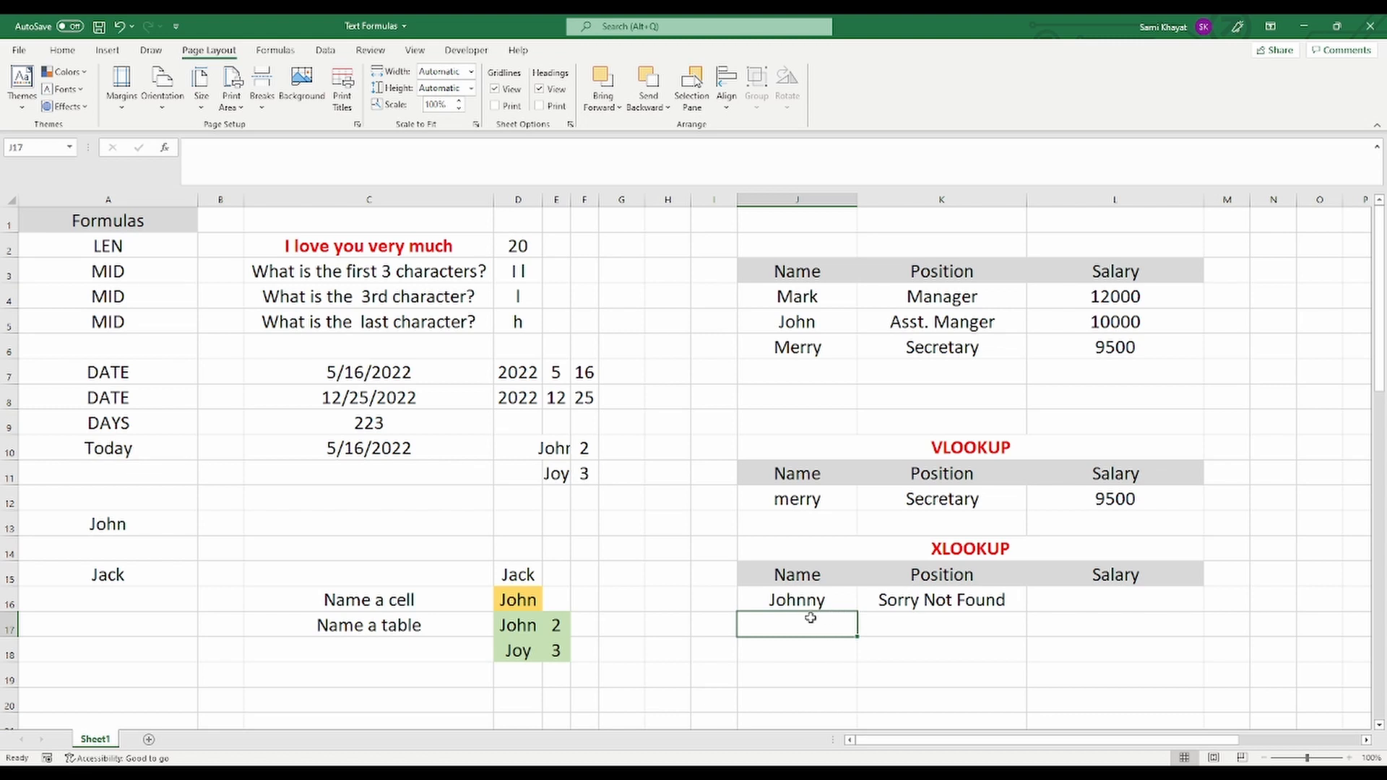
Change the lookup name in J16 to the sample first name listed in J6
{"action": "left_click", "coordinate": [813, 605]}
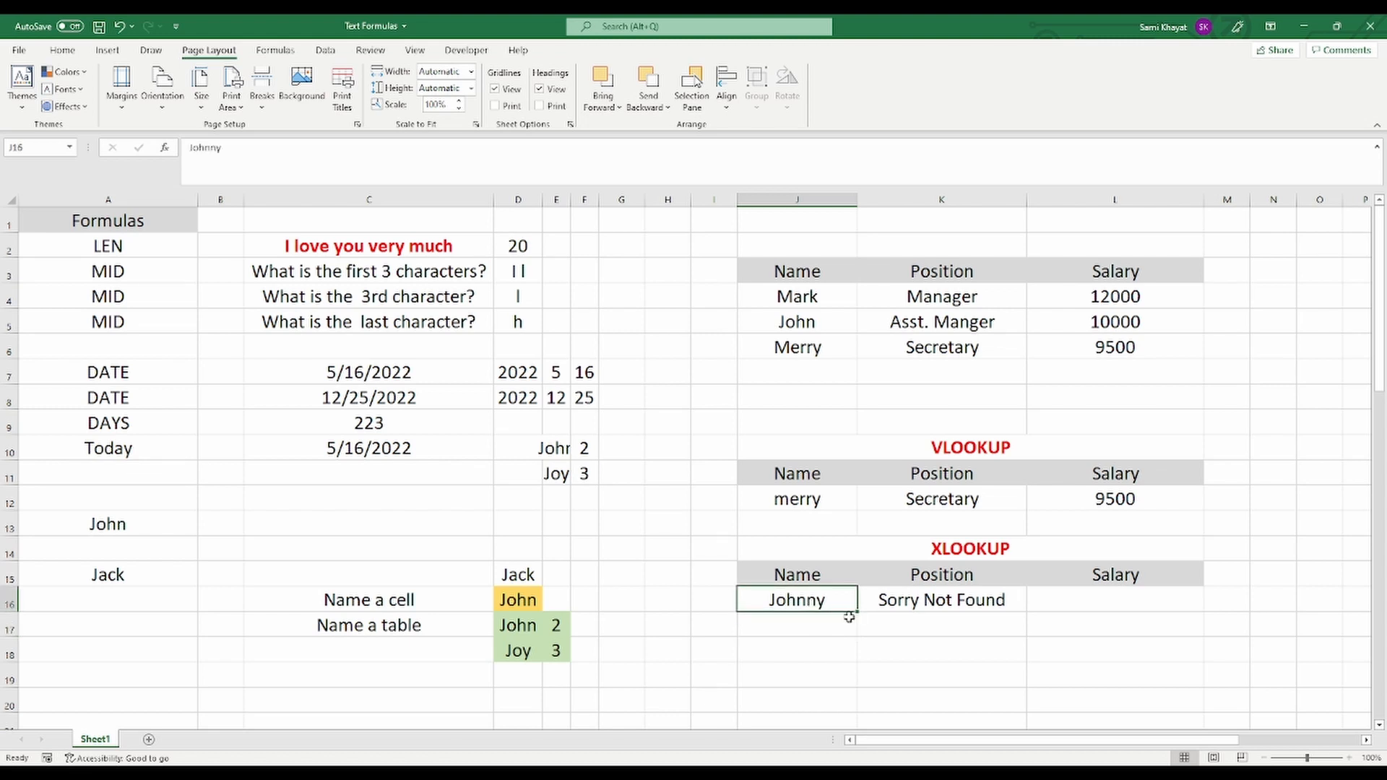
{"action": "type", "text": "Merry"}
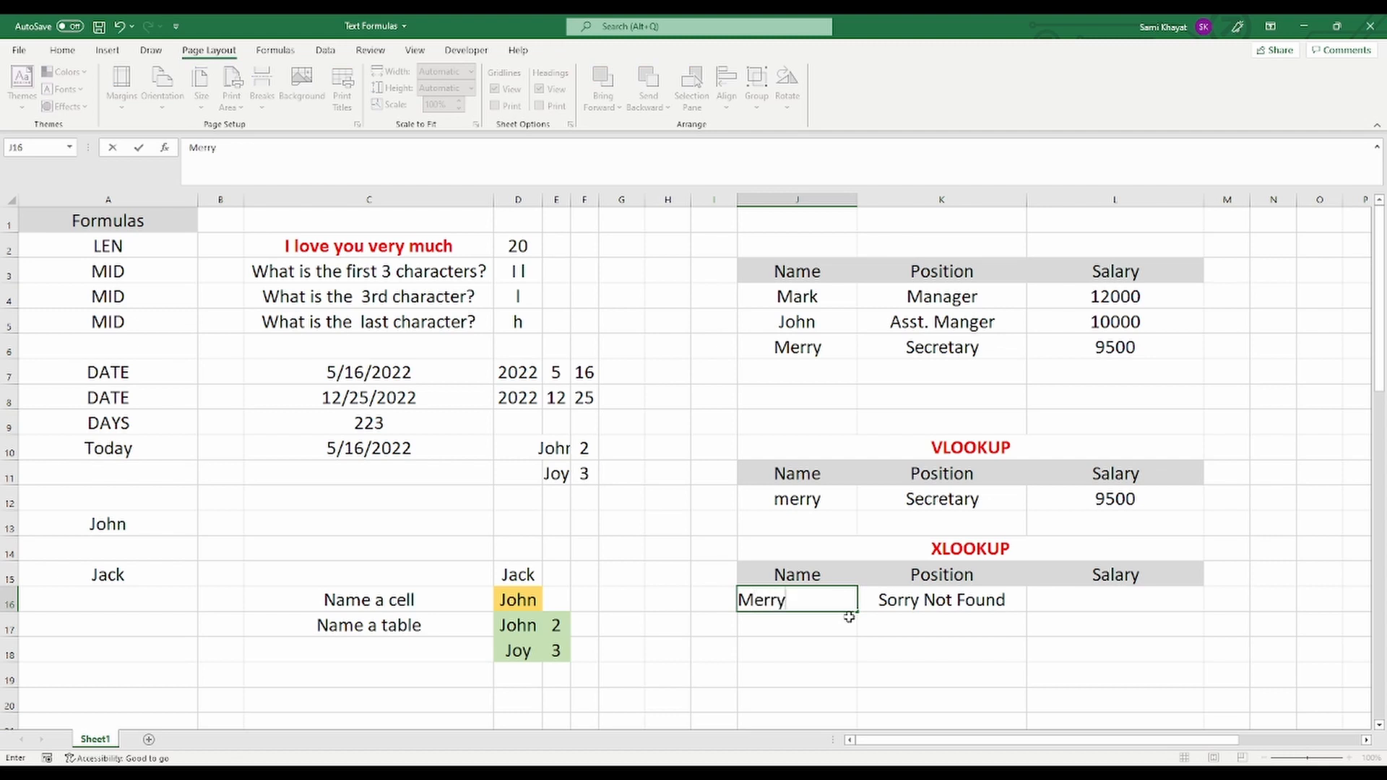
{"action": "key", "text": "Return"}
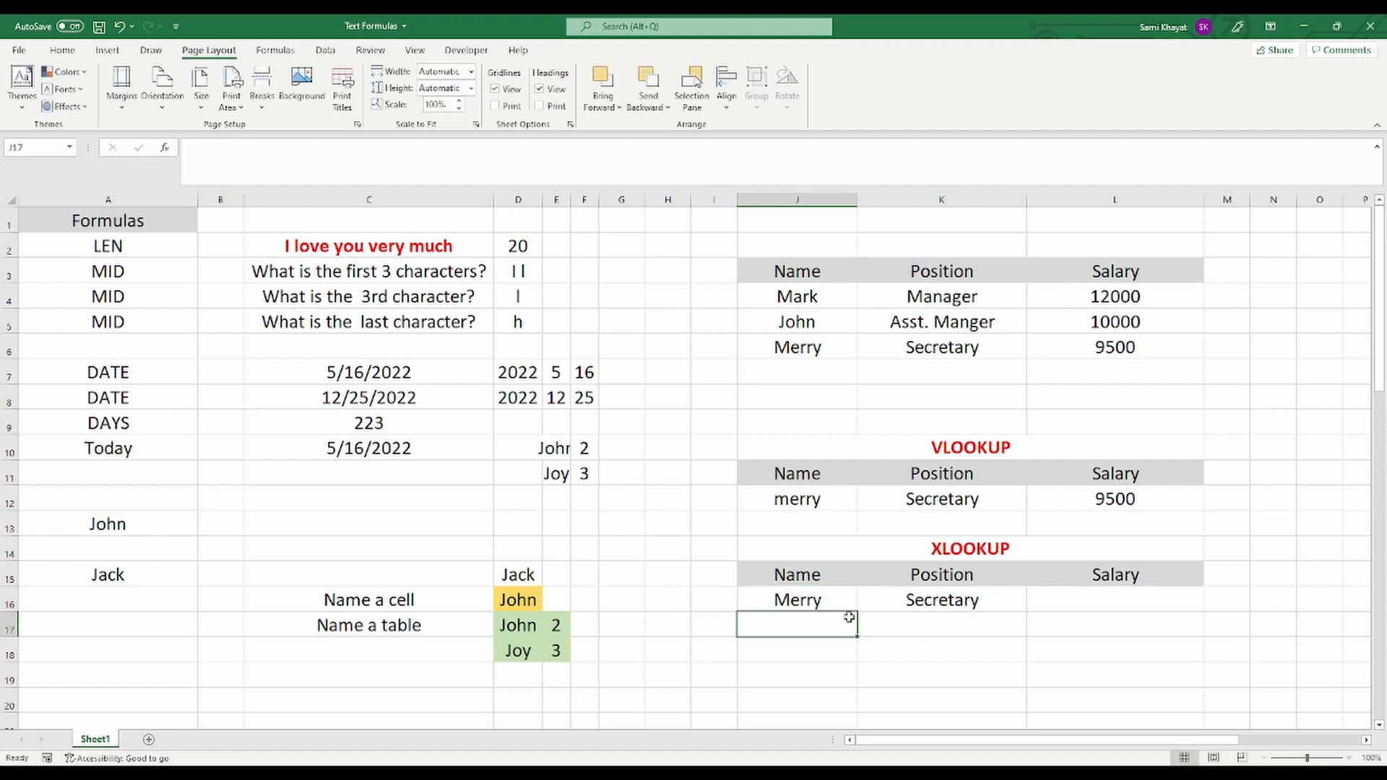
Enter =XLOOKUP(J16,J4:J6,L4:L6,"Sorry Not Found") in L16 to retrieve the salary for the name in J16
{"action": "left_click", "coordinate": [1092, 605]}
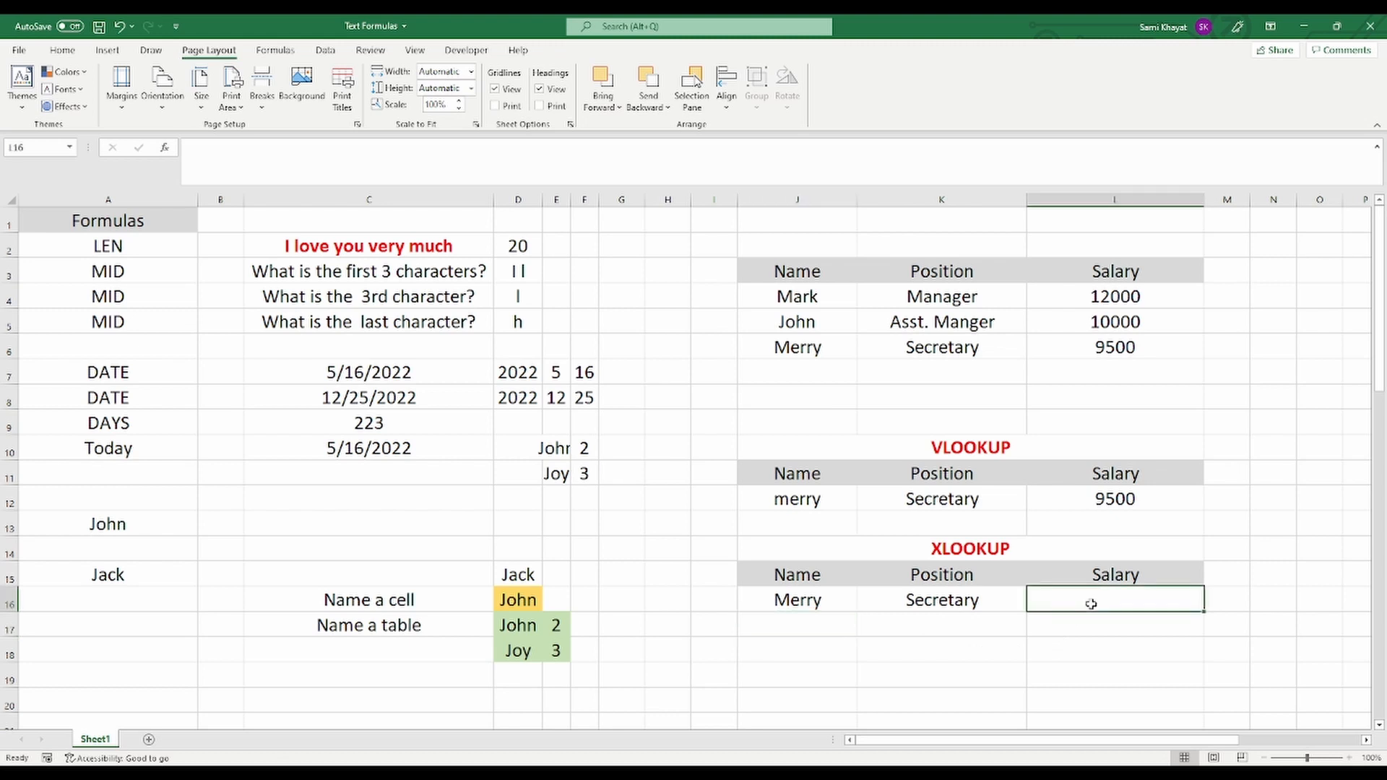
{"action": "type", "text": "="}
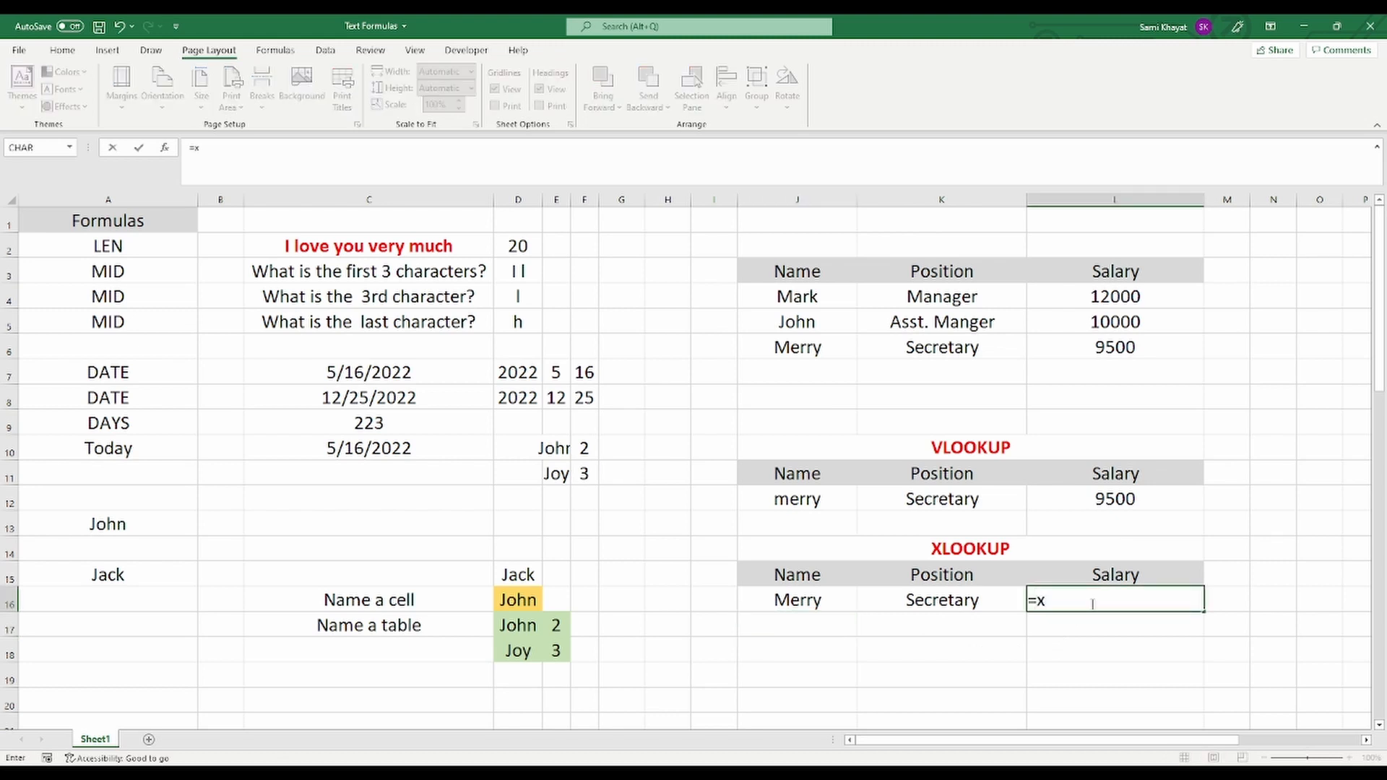
{"action": "type", "text": "xlo"}
{"action": "double_click", "coordinate": [1075, 632]}
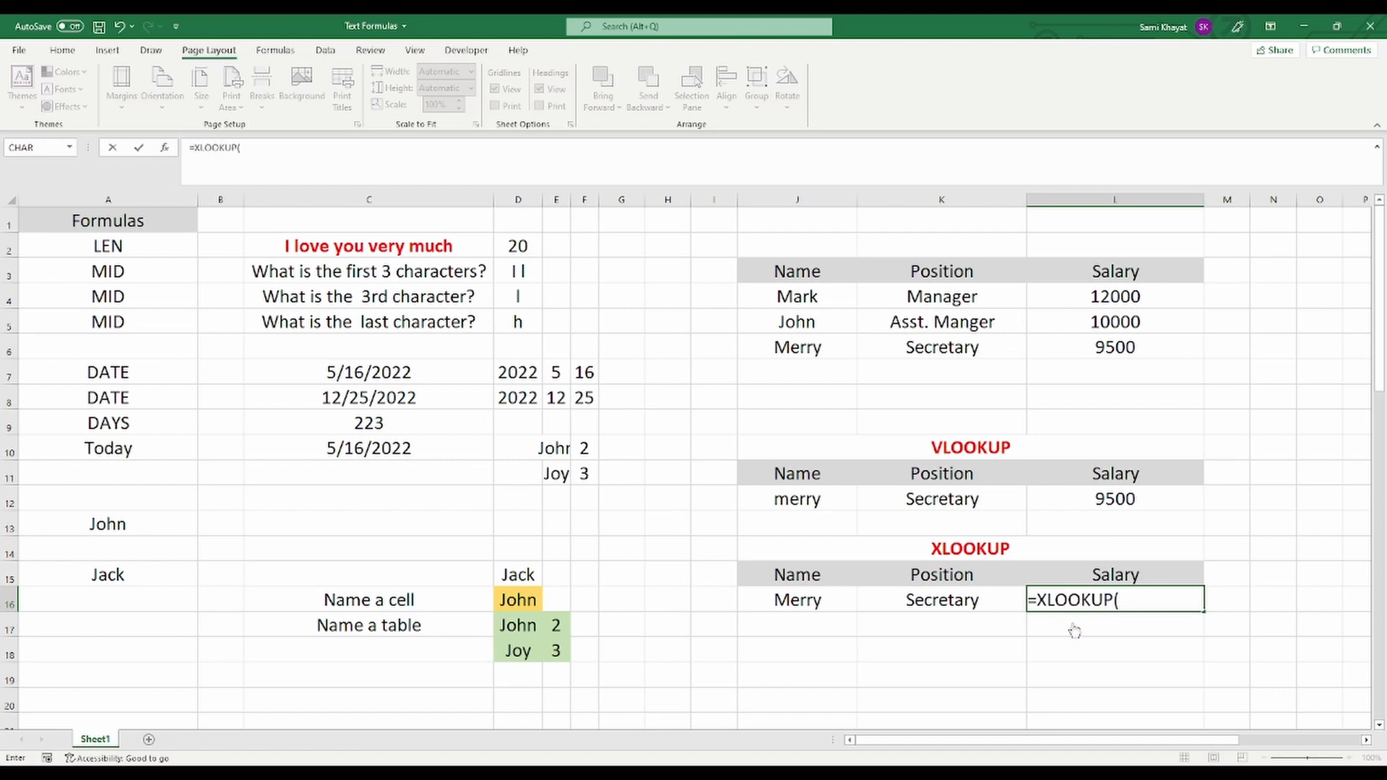
{"action": "left_click", "coordinate": [808, 603]}
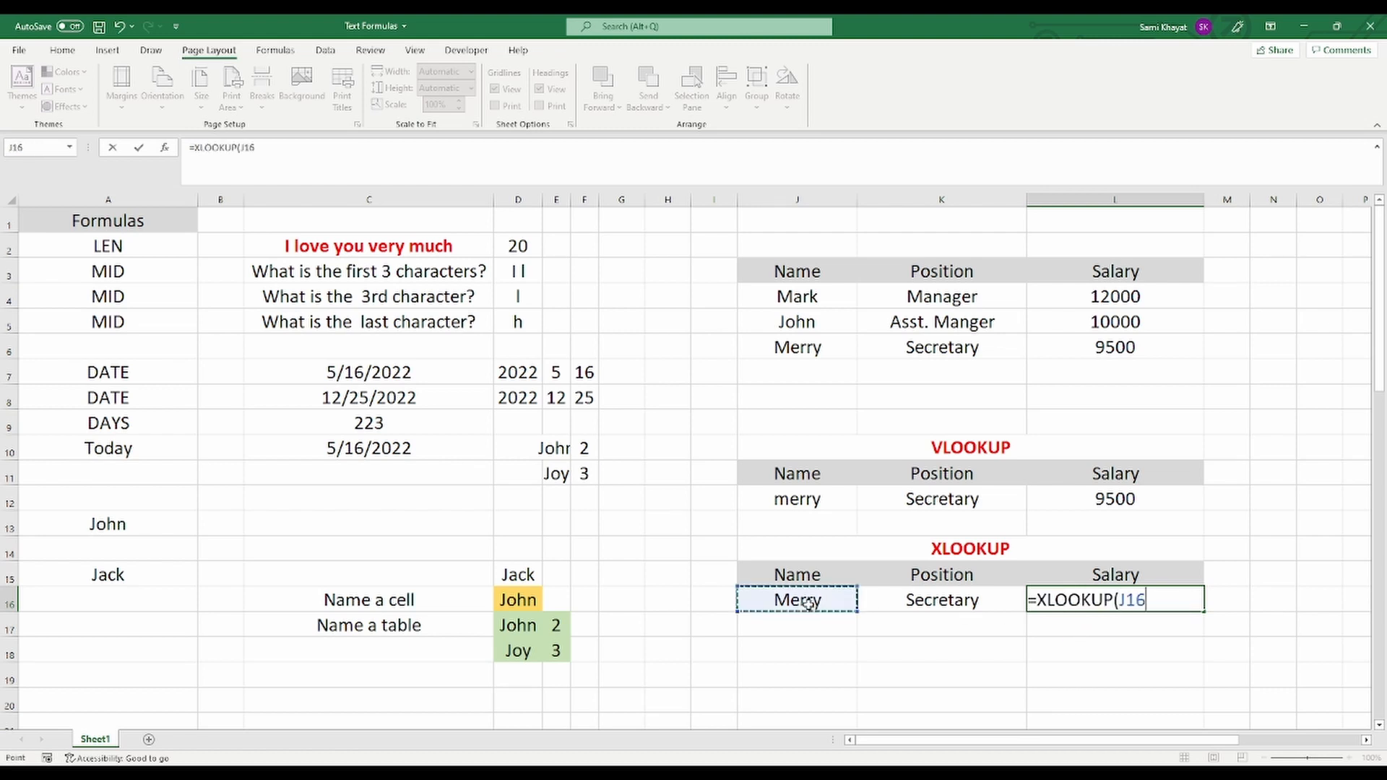
{"action": "type", "text": ","}
{"action": "left_click_drag", "start_coordinate": [787, 296], "coordinate": [795, 345]}
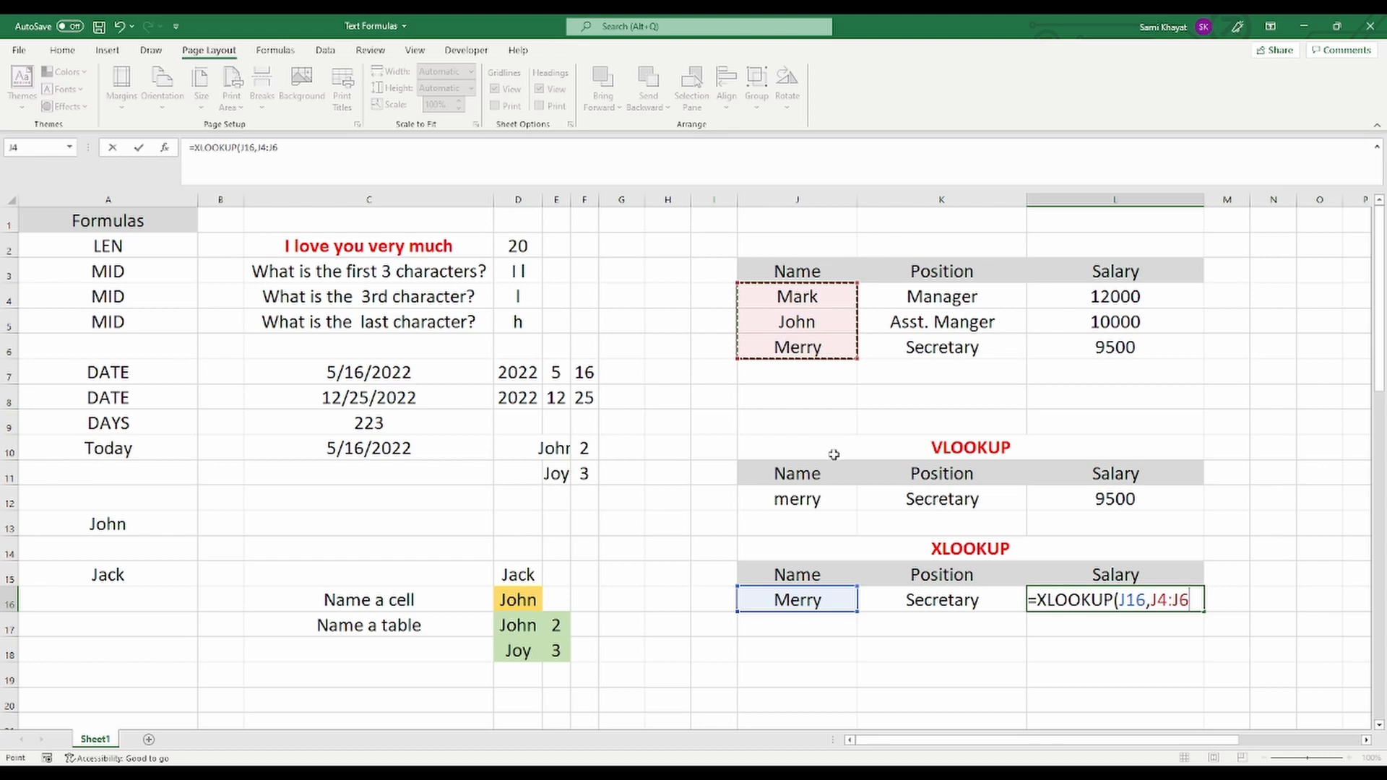
{"action": "type", "text": ","}
{"action": "left_click", "coordinate": [1138, 297]}
{"action": "left_click_drag", "start_coordinate": [1138, 296], "coordinate": [1133, 347]}
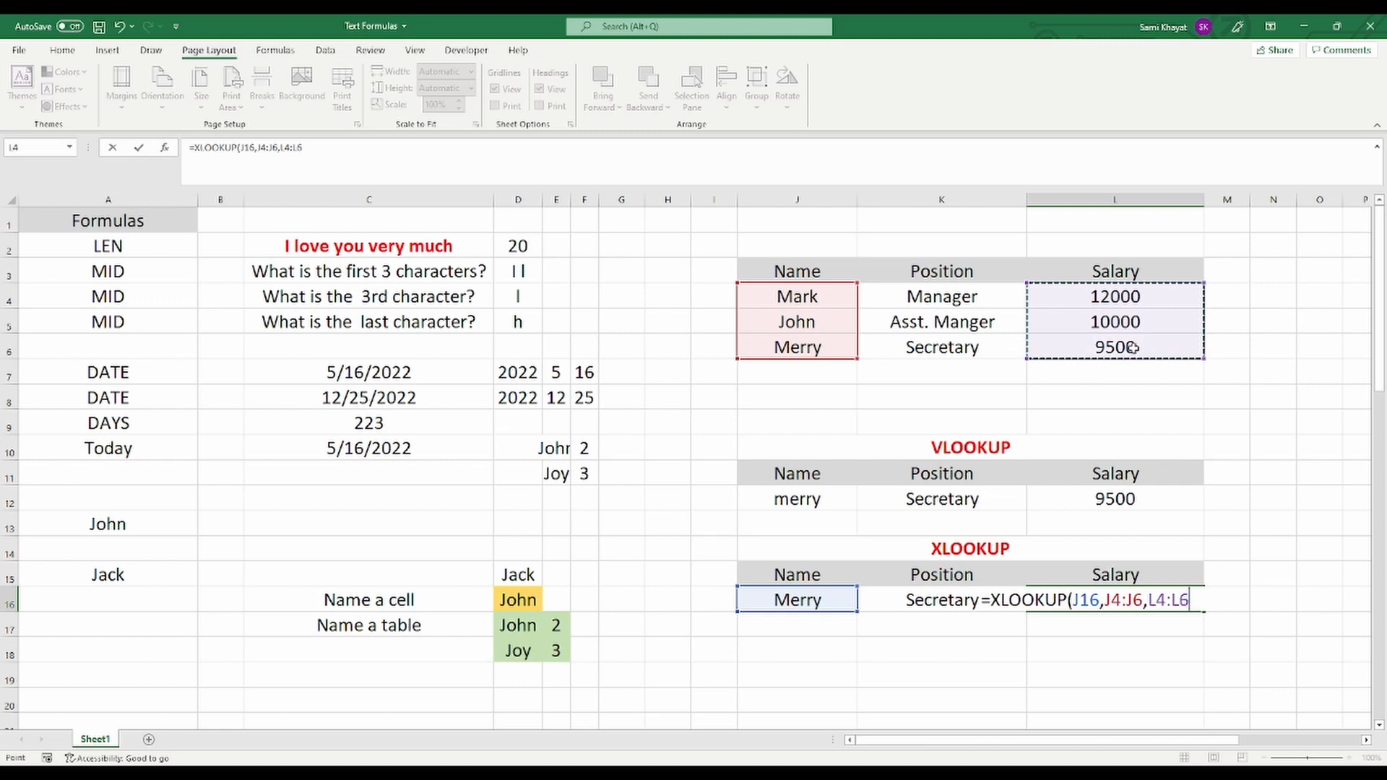
{"action": "type", "text": ","}
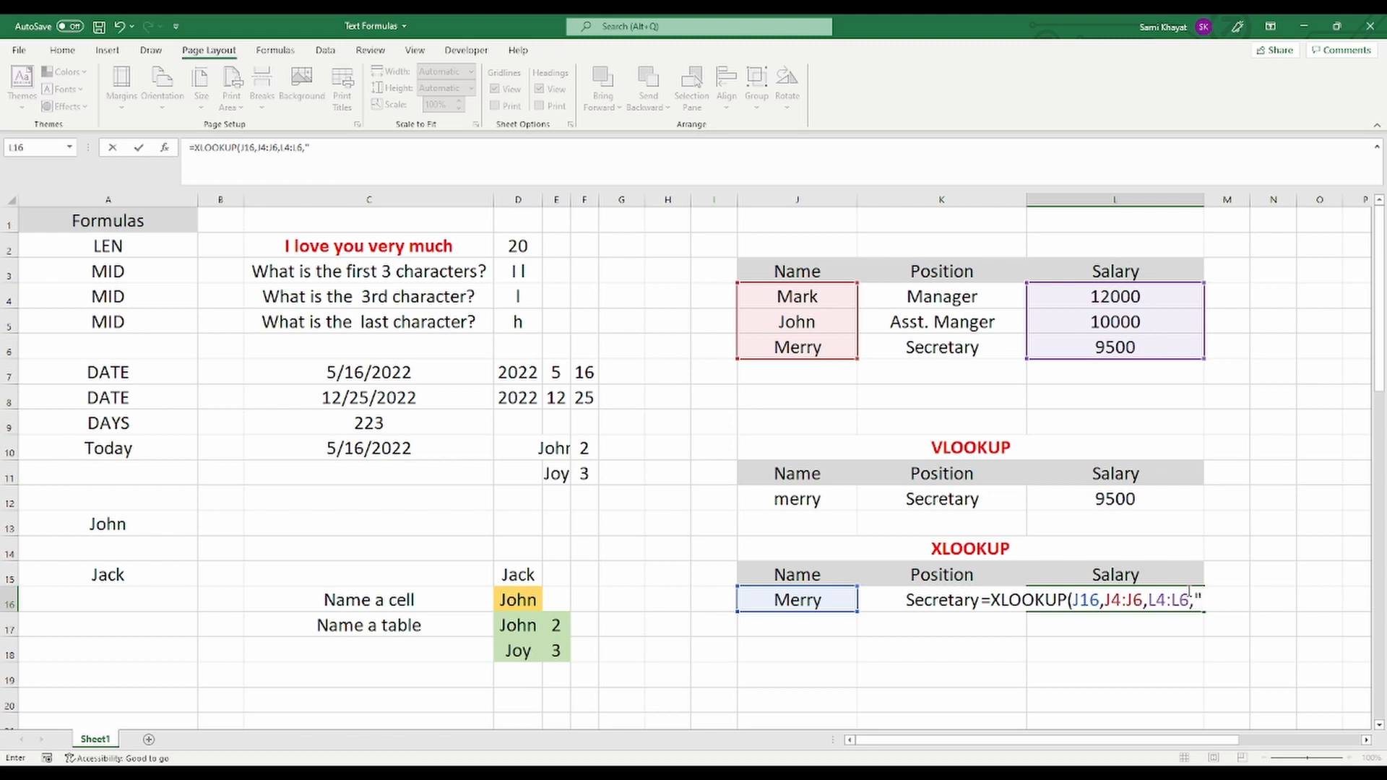
{"action": "type", "text": "\"Sorry"}
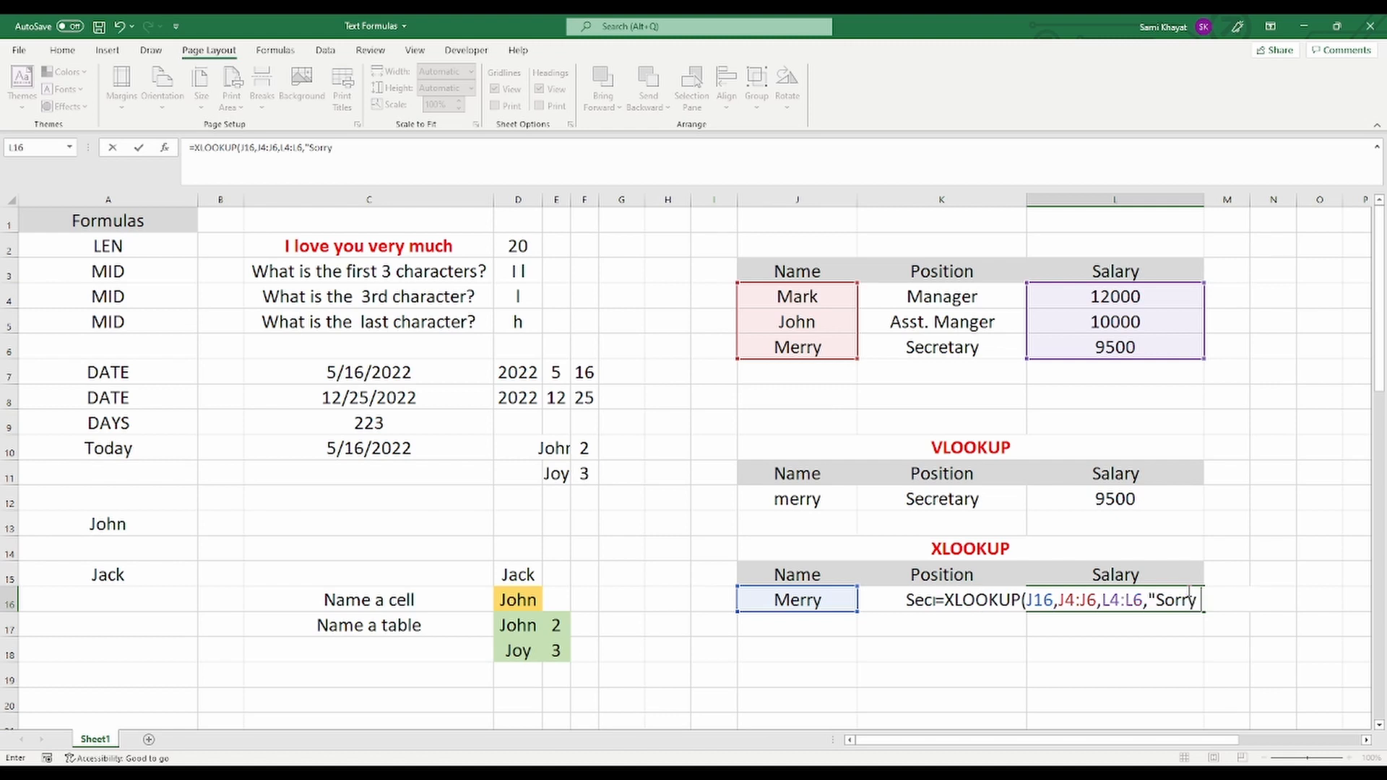
{"action": "type", "text": " Not Found"}
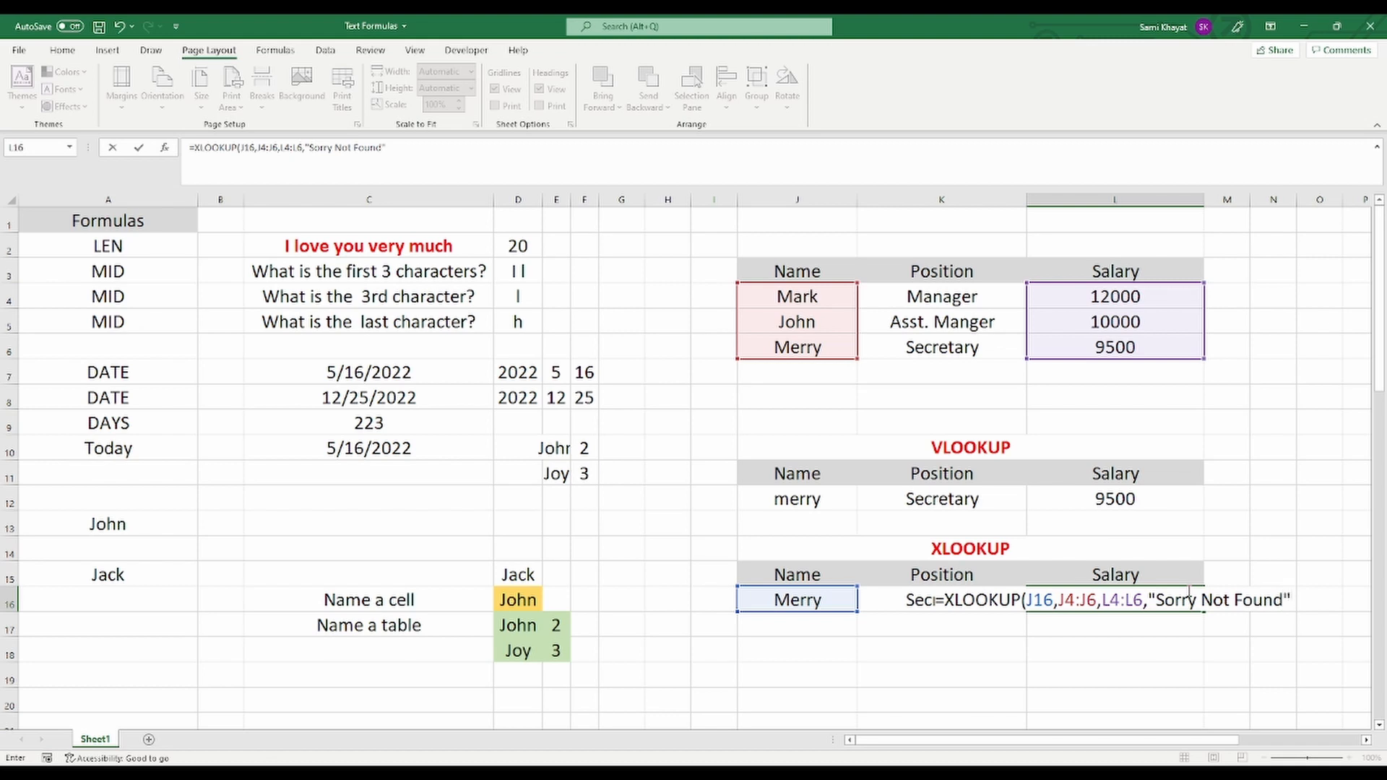
{"action": "type", "text": "\")"}
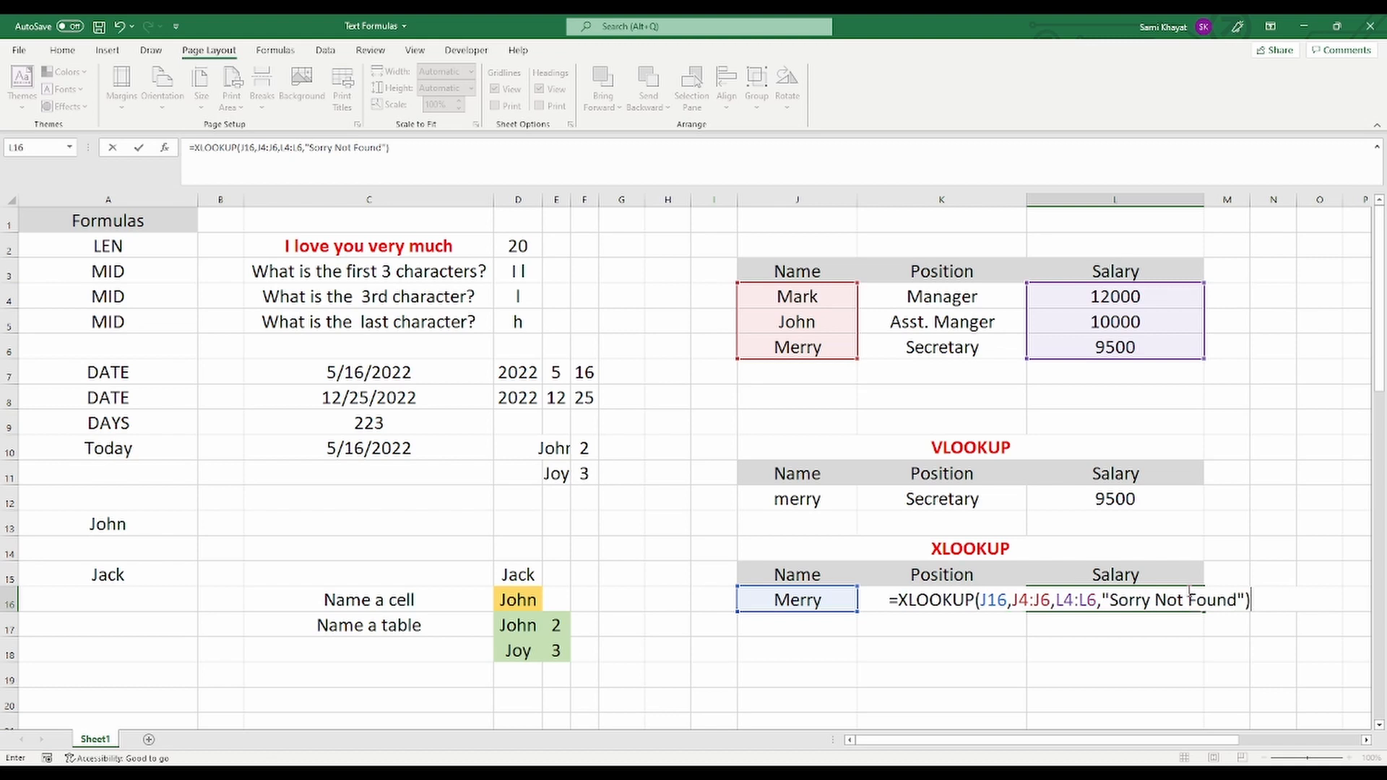
{"action": "key", "text": "Return"}
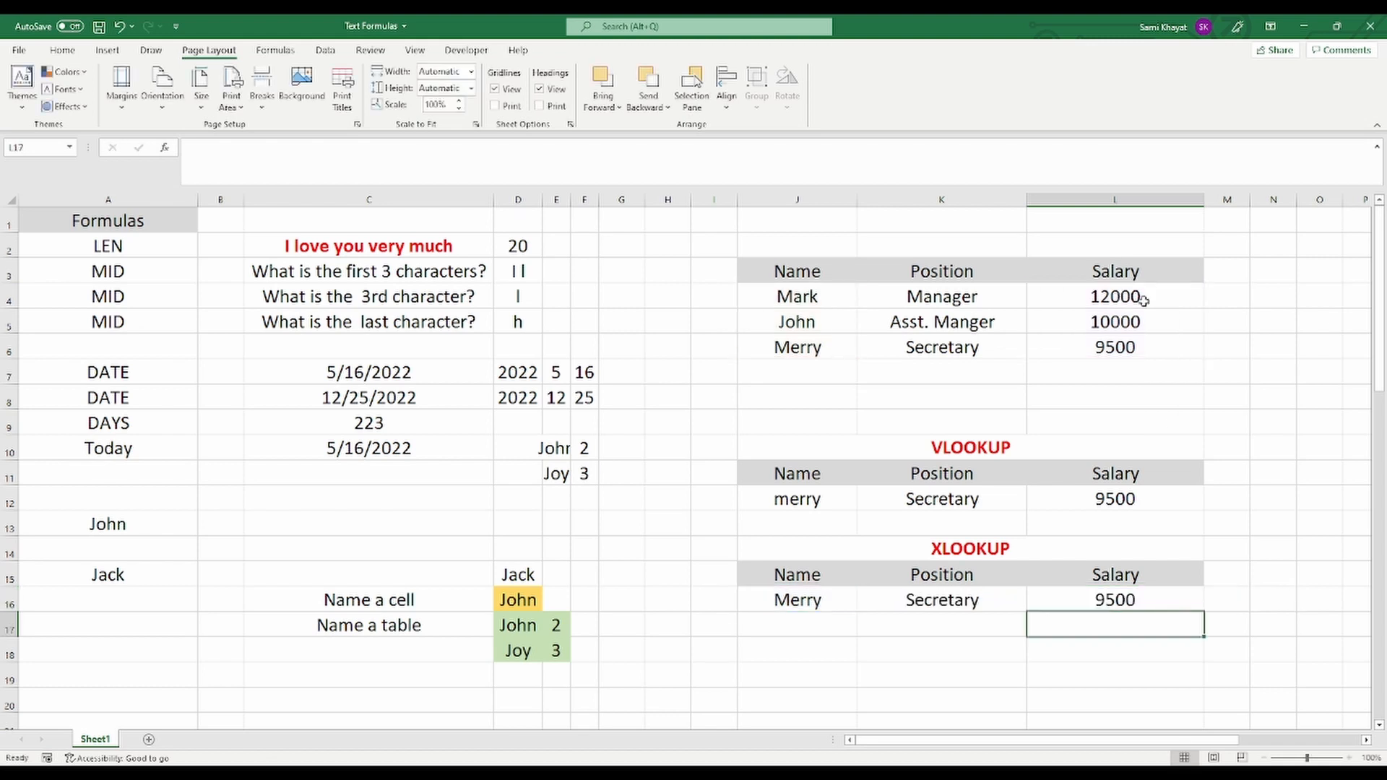
Change the lookup name in J16 to the sample first name listed in J5, written in lowercase
{"action": "left_click", "coordinate": [808, 601]}
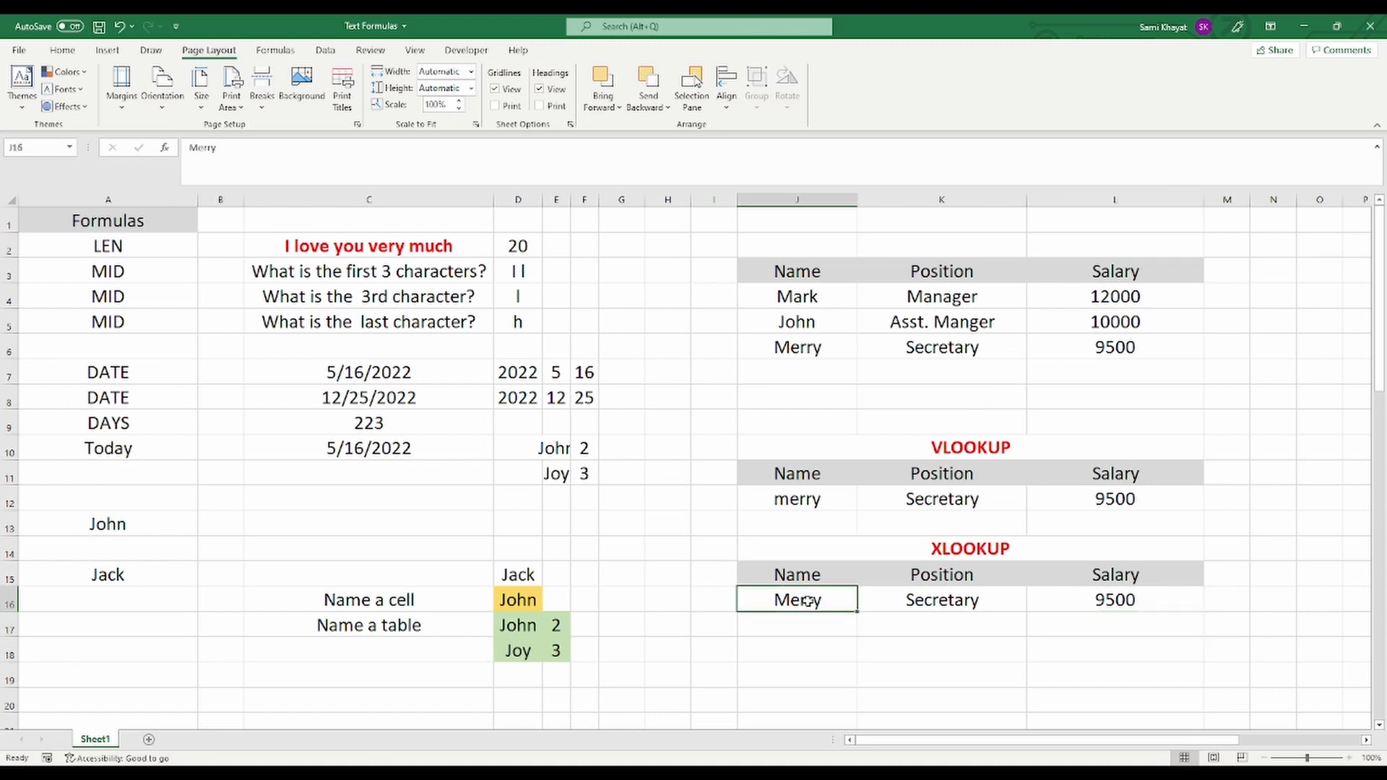
{"action": "type", "text": "jo"}
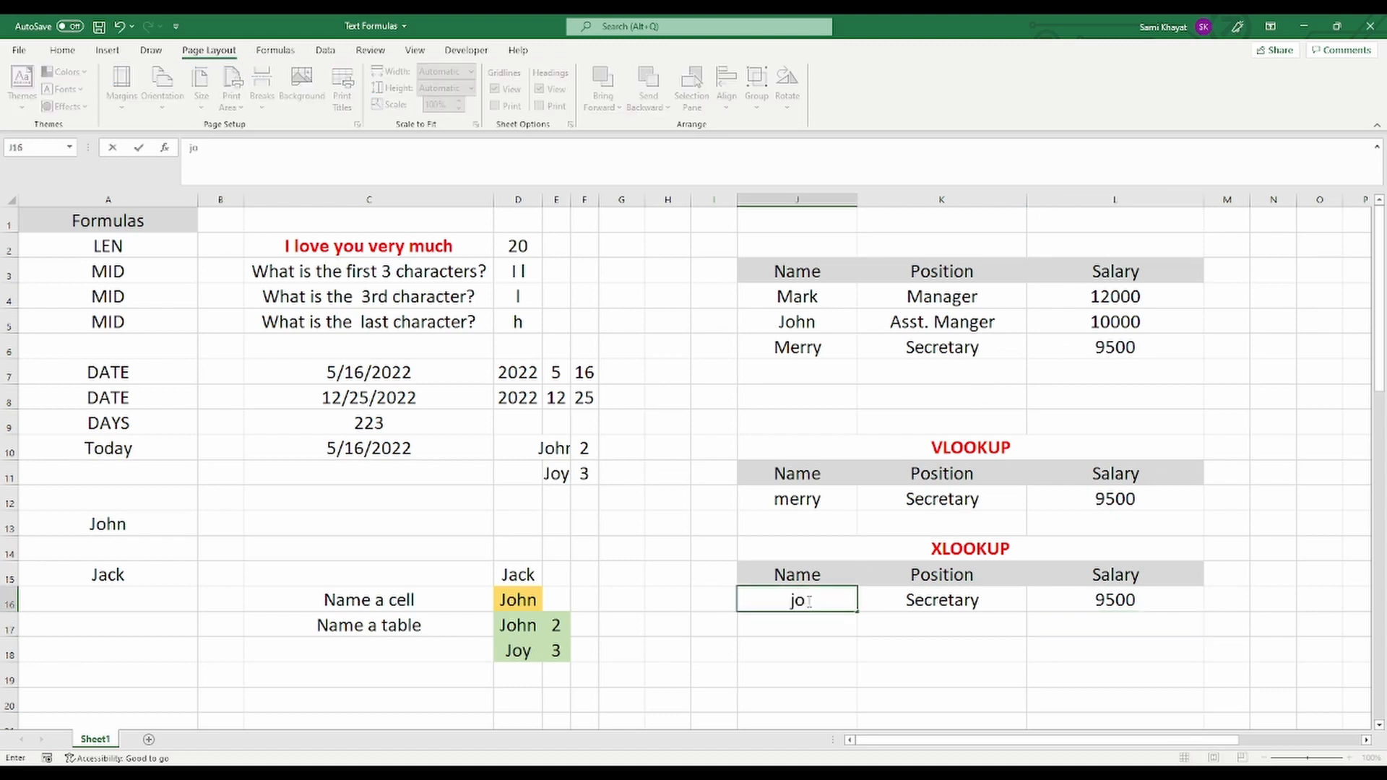
{"action": "type", "text": "hn"}
{"action": "key", "text": "Return"}
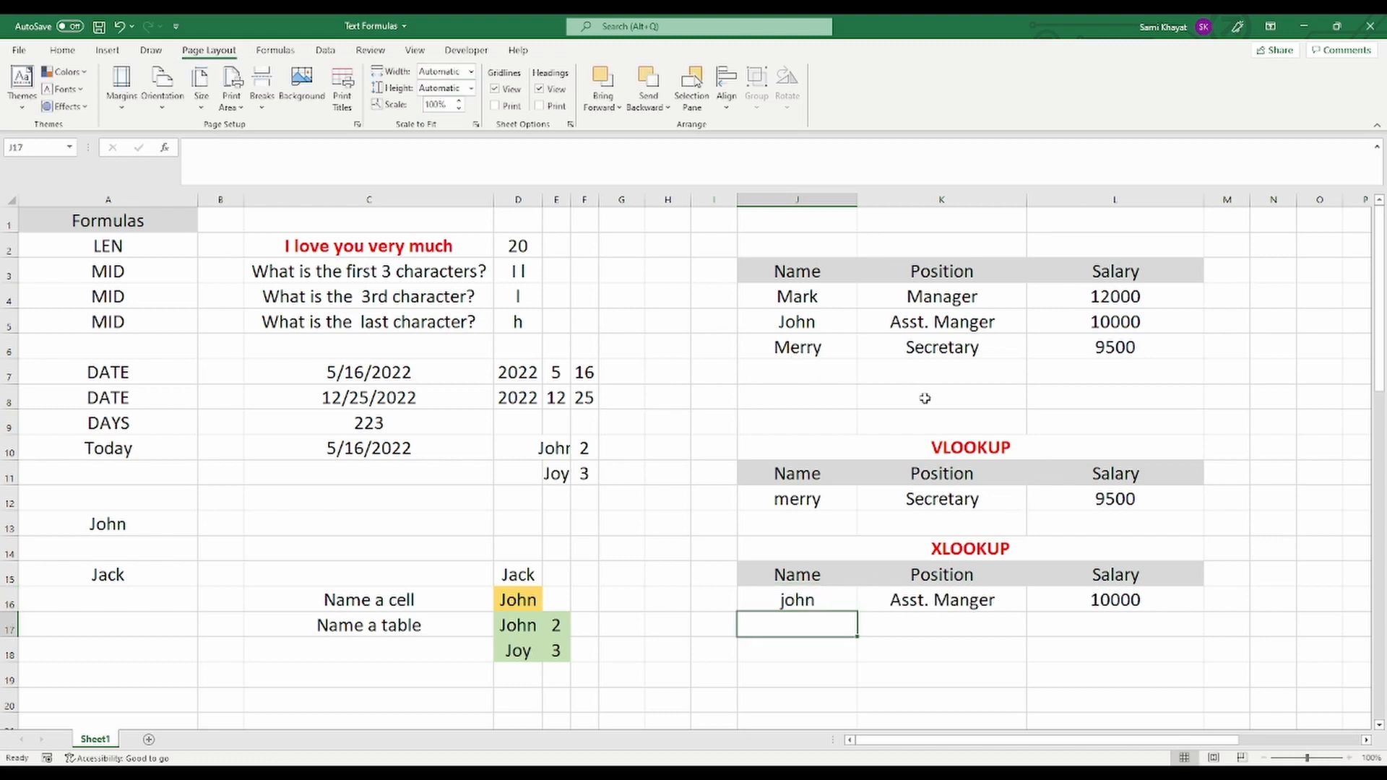
Test the XLOOKUP not-found case by appending "by" to the lookup name in J16
{"action": "left_click", "coordinate": [811, 601]}
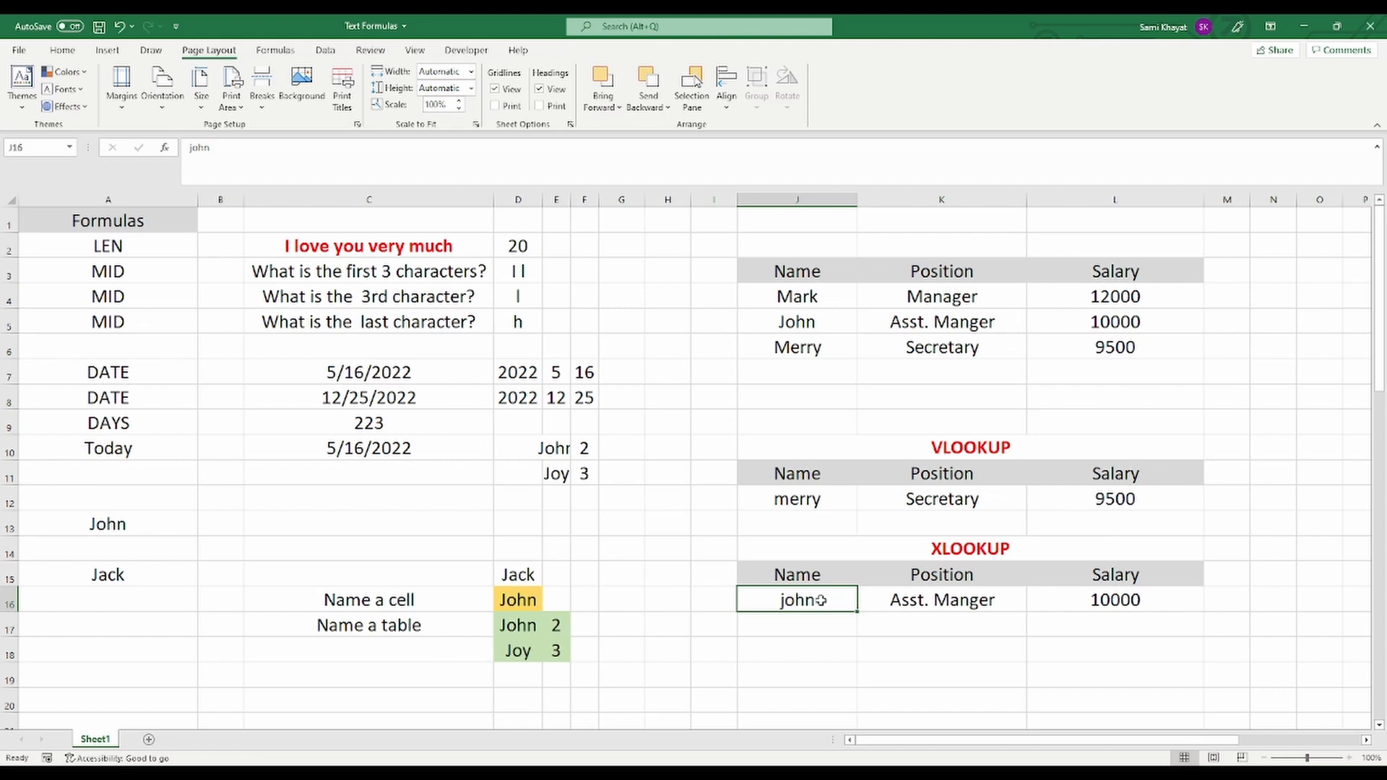
{"action": "double_click", "coordinate": [822, 601]}
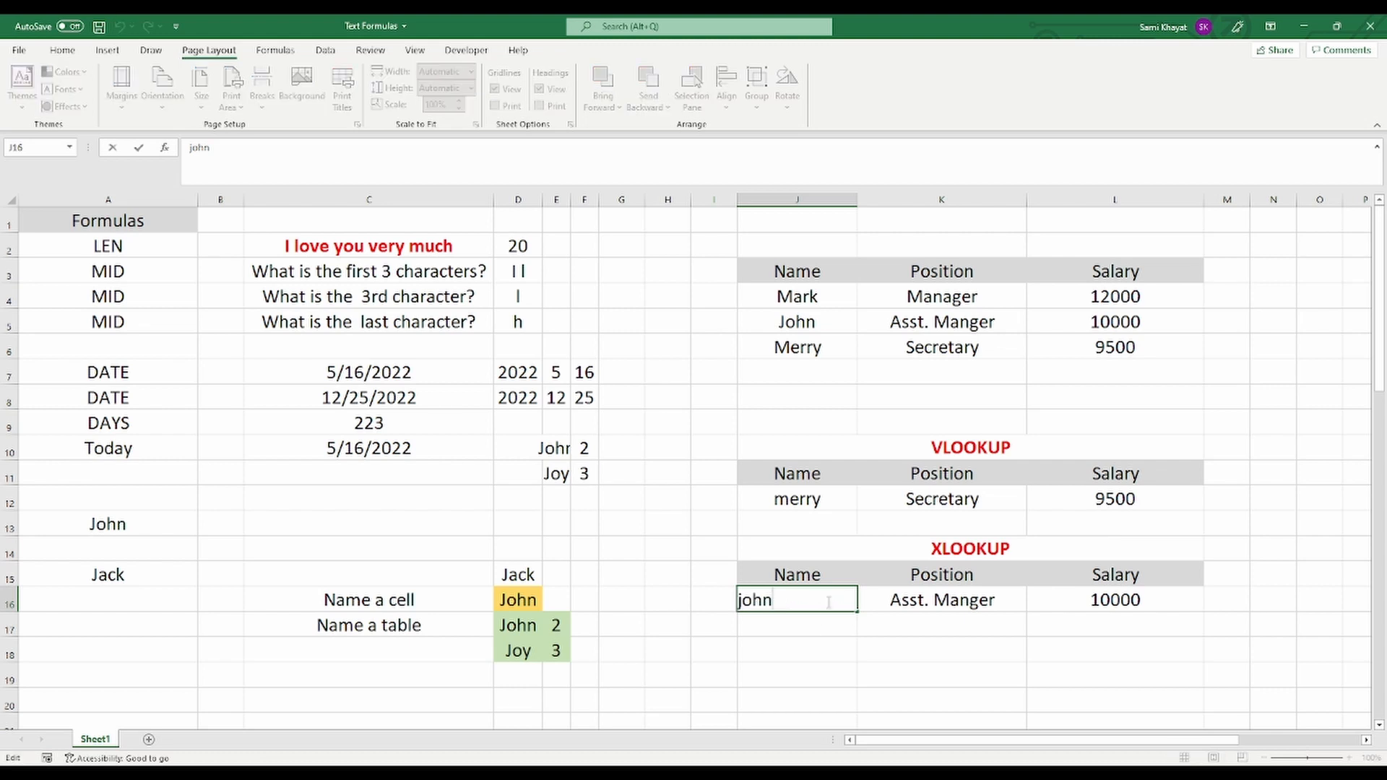
{"action": "type", "text": "by"}
{"action": "key", "text": "Return"}
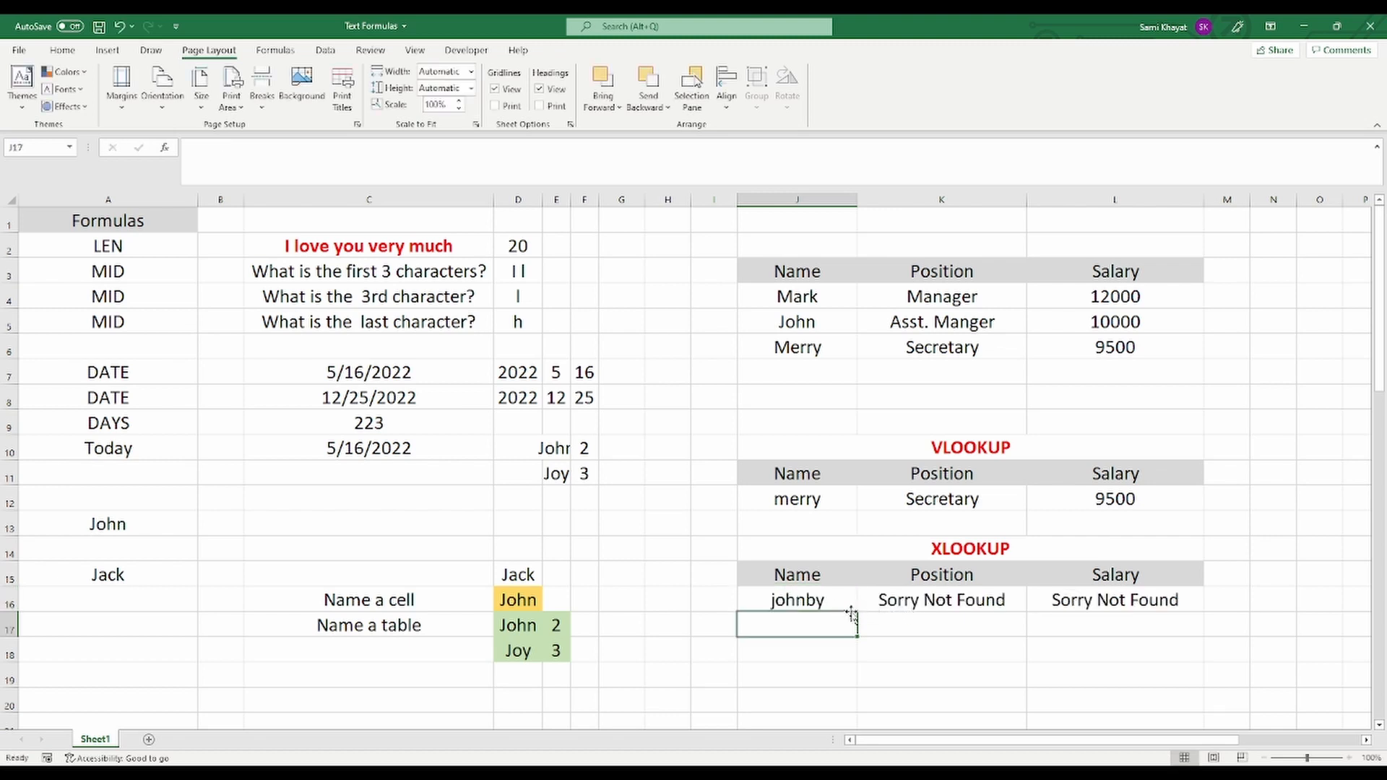
Remove the added "by" from the lookup name in J16 to restore the lowercase sample first name
{"action": "left_click", "coordinate": [820, 604]}
{"action": "double_click", "coordinate": [838, 604]}
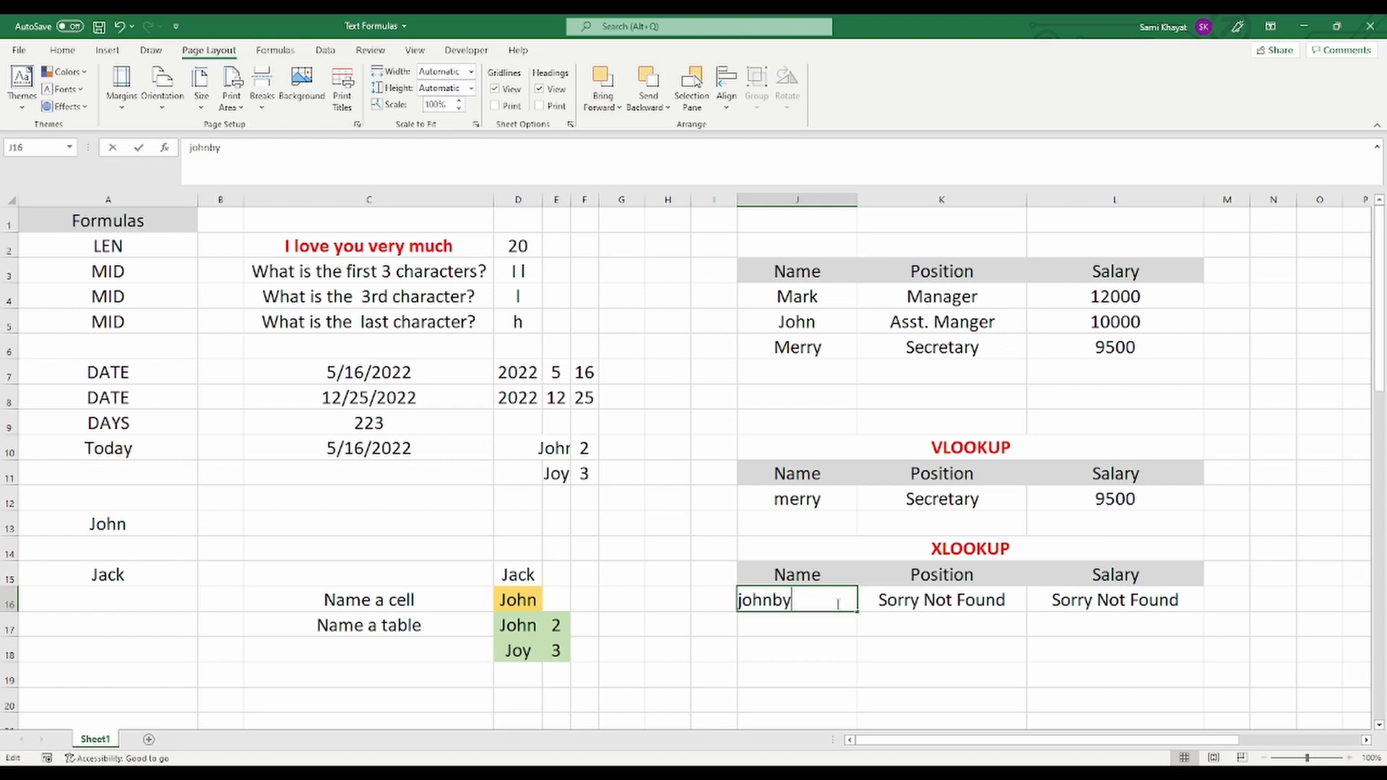
{"action": "key", "text": "BackSpace"}
{"action": "key", "text": "BackSpace"}
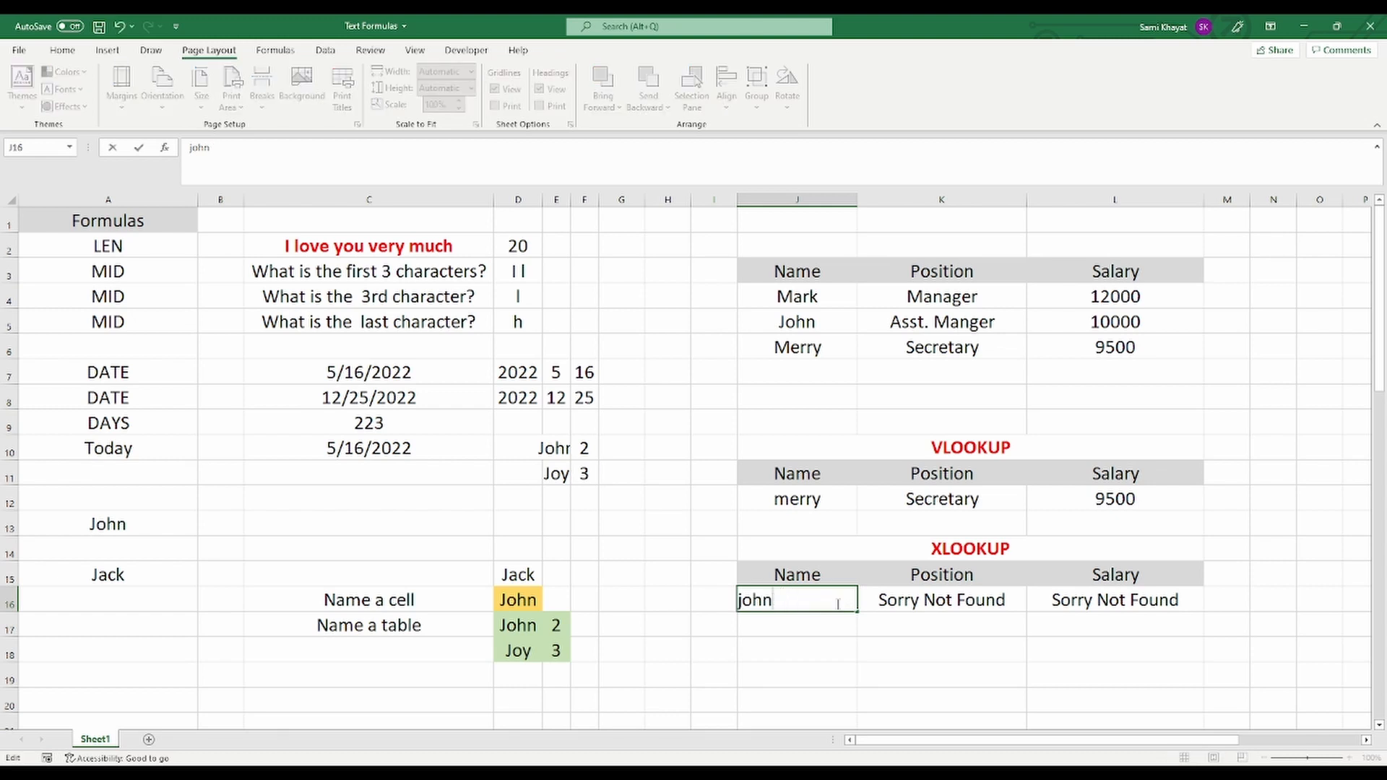
{"action": "key", "text": "Return"}
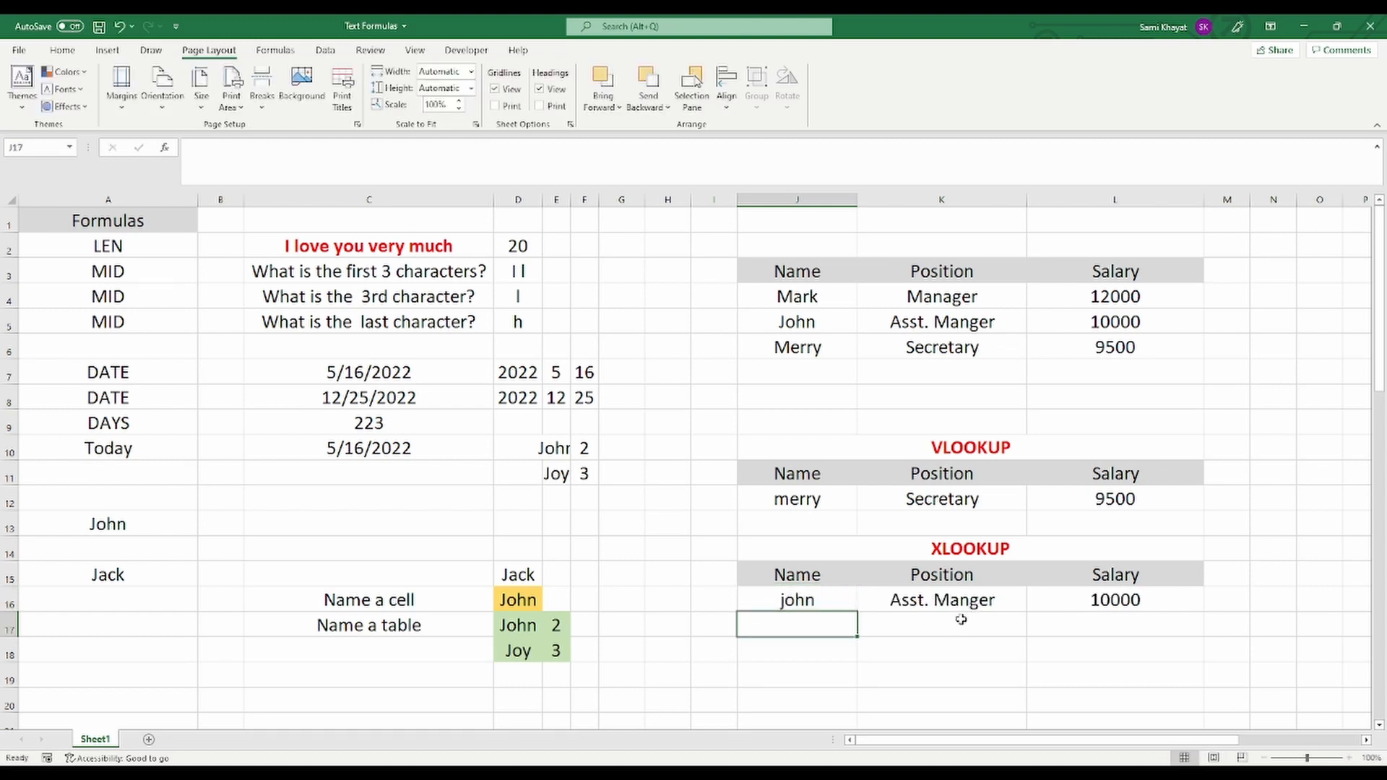
Change the VLOOKUP lookup name in J12 to the sample first name listed in J4
{"action": "left_click", "coordinate": [793, 500]}
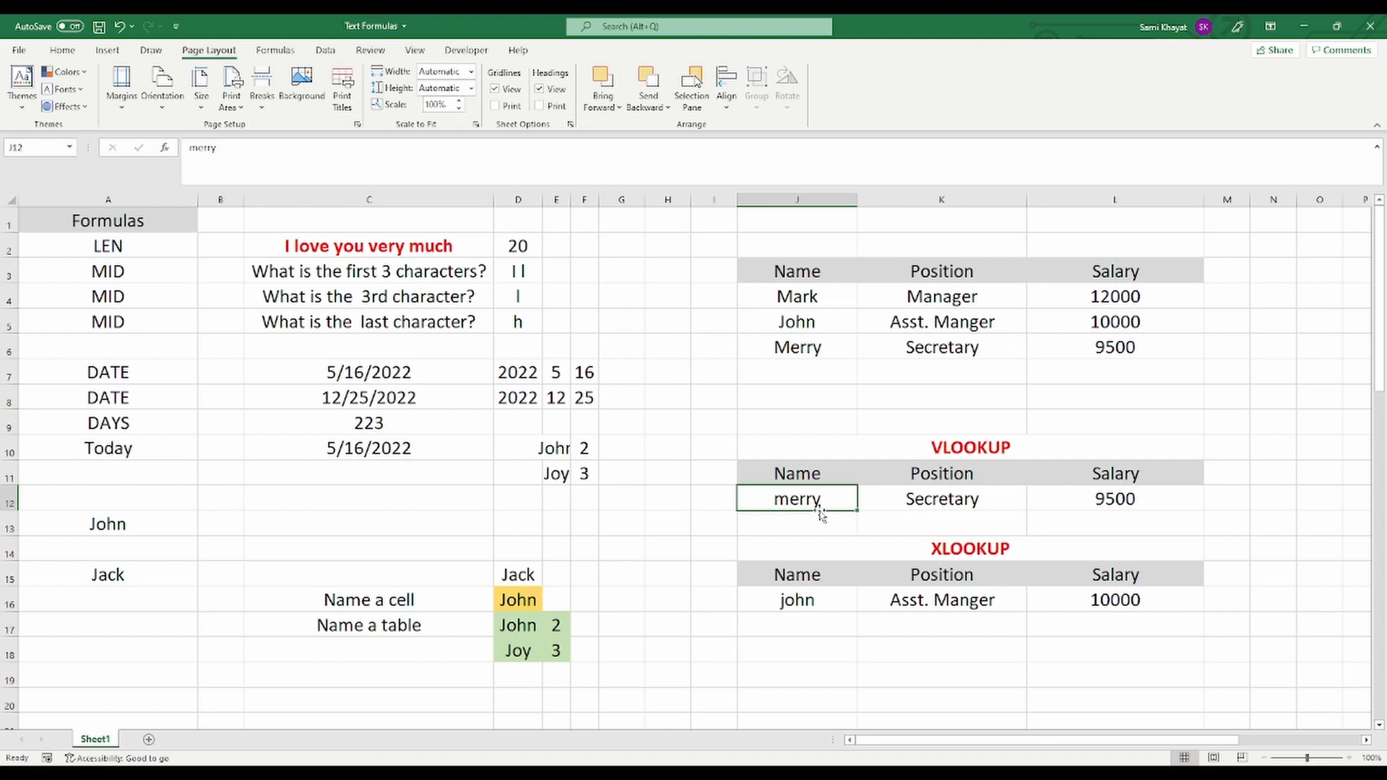
{"action": "type", "text": "M"}
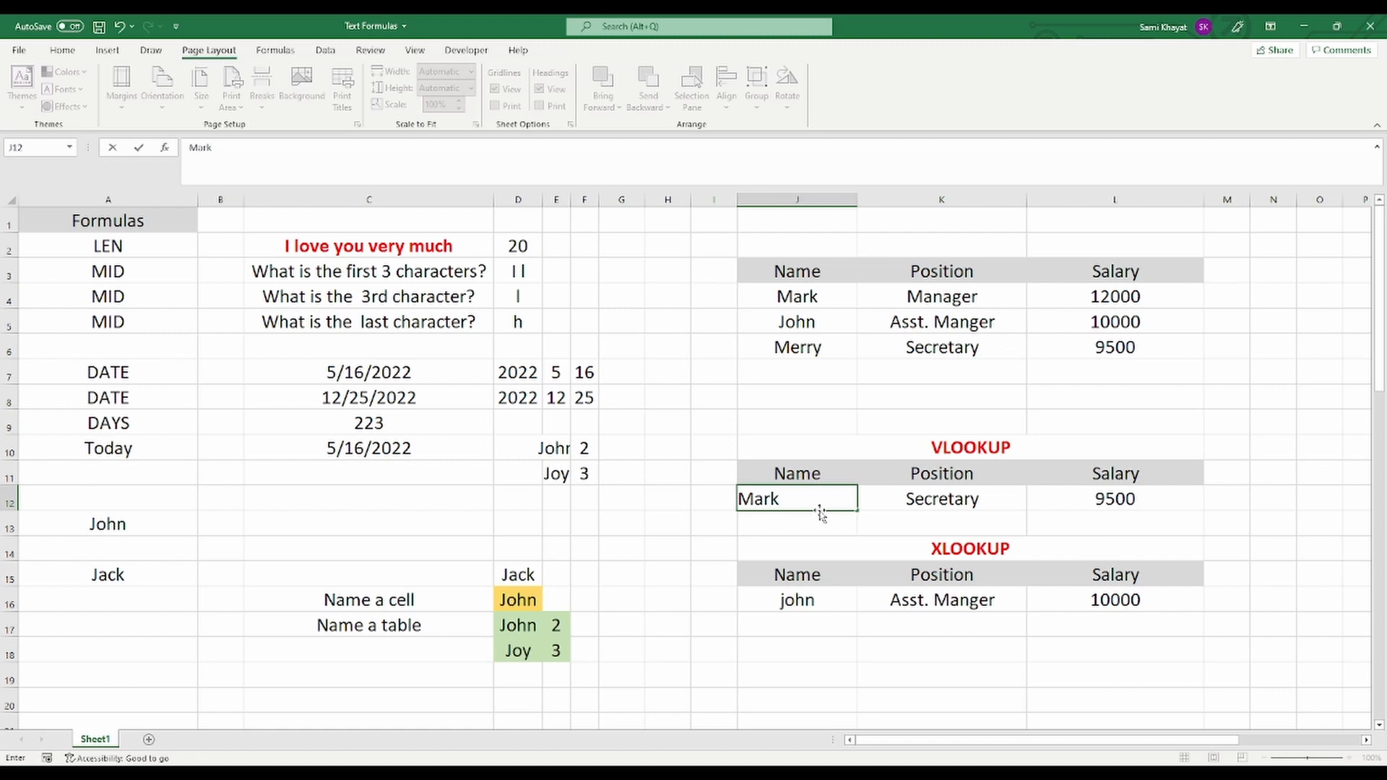
{"action": "type", "text": "ark"}
{"action": "key", "text": "Return"}
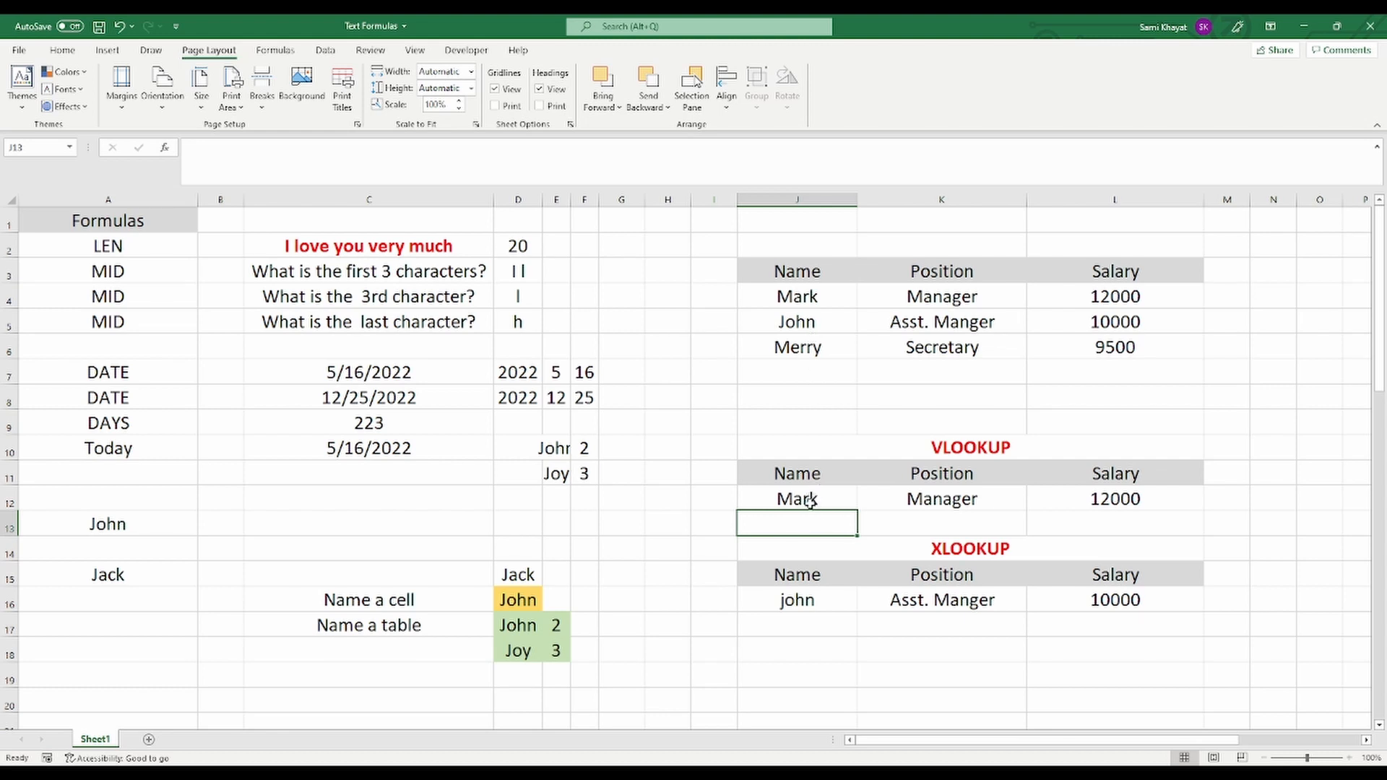
Test VLOOKUP with an unlisted name by appending "y" to the lookup name in J12
{"action": "left_click", "coordinate": [822, 500]}
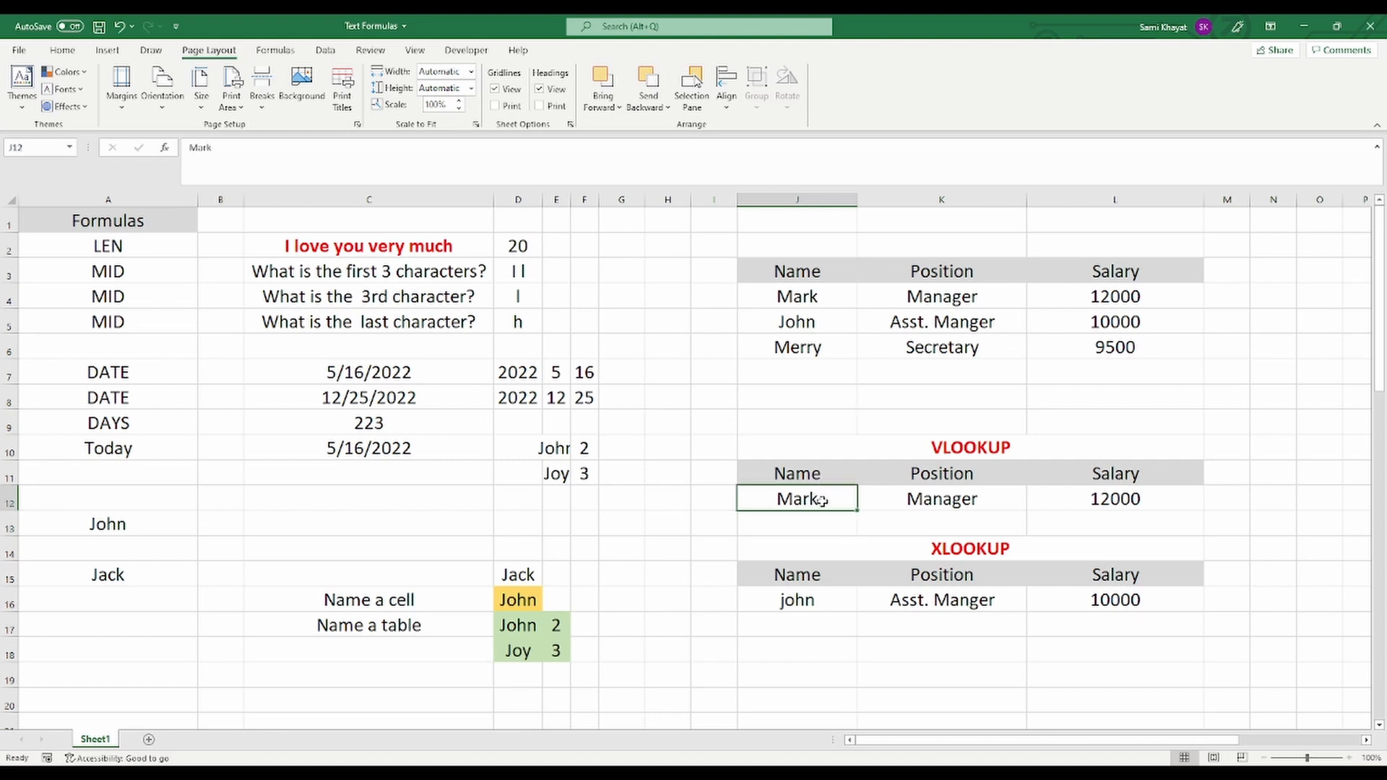
{"action": "double_click", "coordinate": [828, 500]}
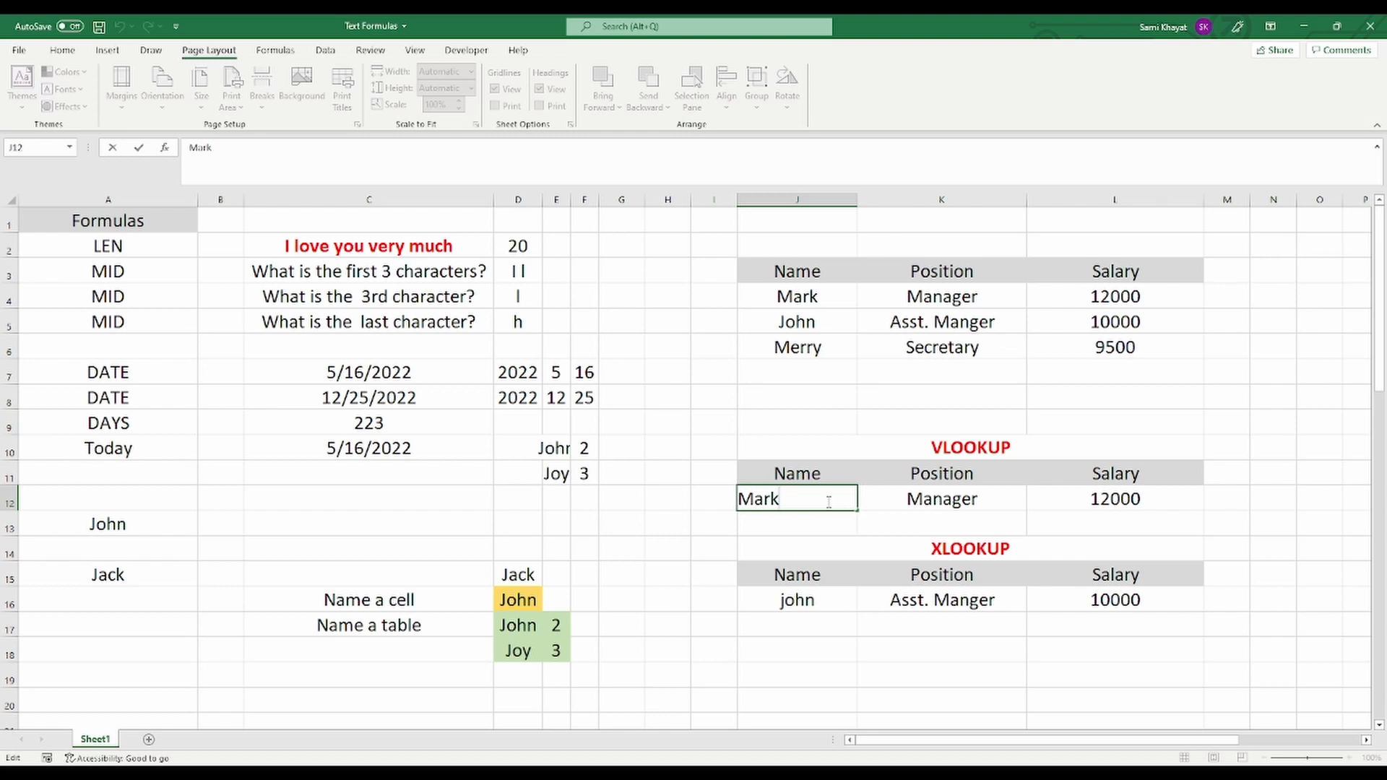
{"action": "type", "text": "y"}
{"action": "key", "text": "Return"}
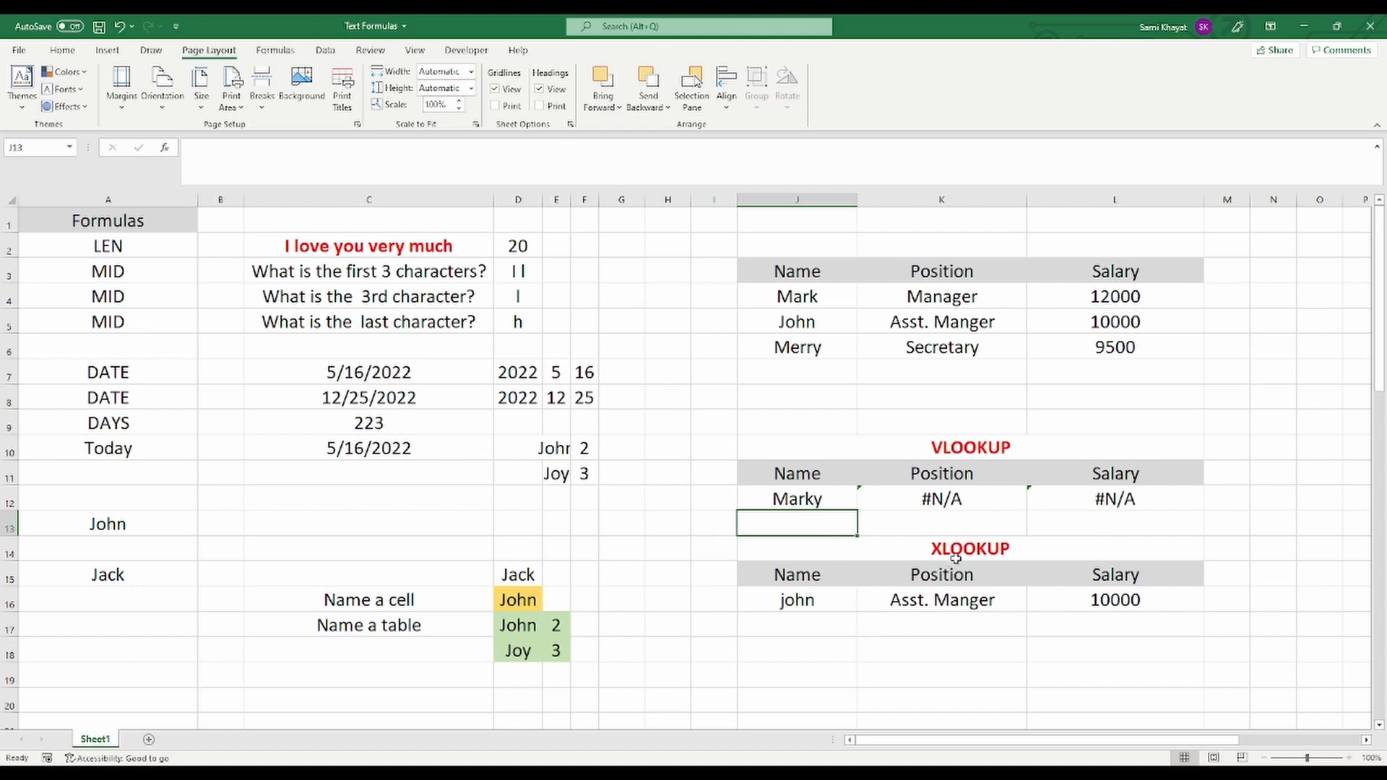
Remove the added "y" from the lookup name in J12 so it matches the sample first name in J4
{"action": "left_click", "coordinate": [823, 502]}
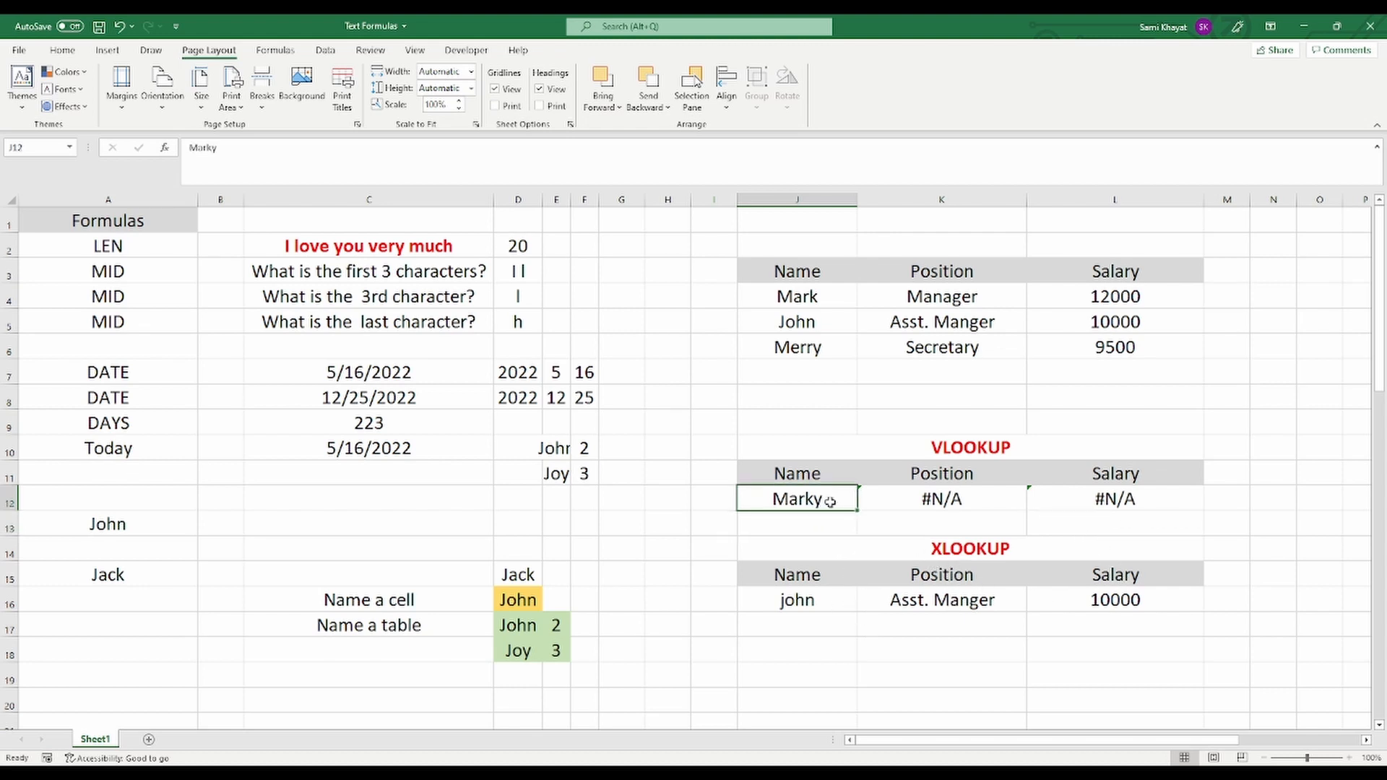
{"action": "double_click", "coordinate": [830, 501]}
{"action": "key", "text": "BackSpace"}
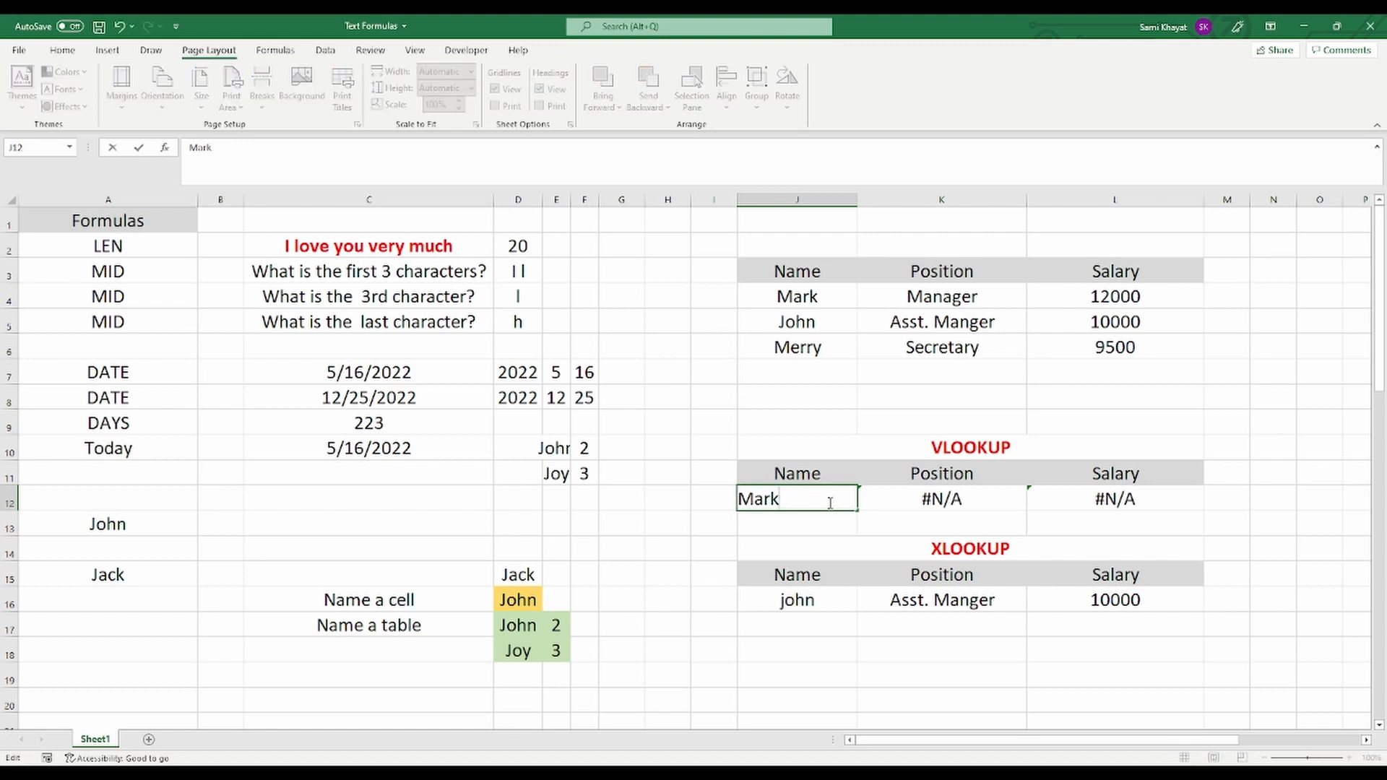
{"action": "key", "text": "Return"}
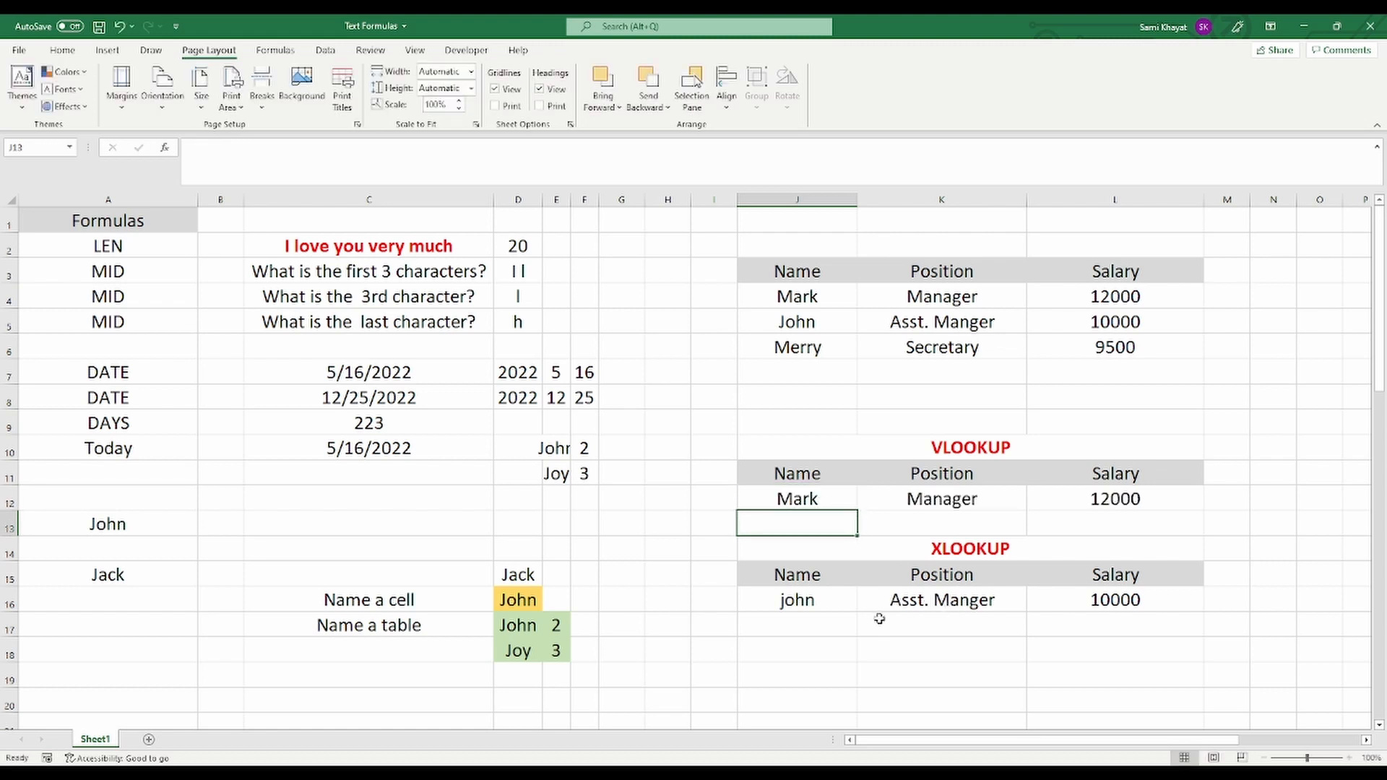